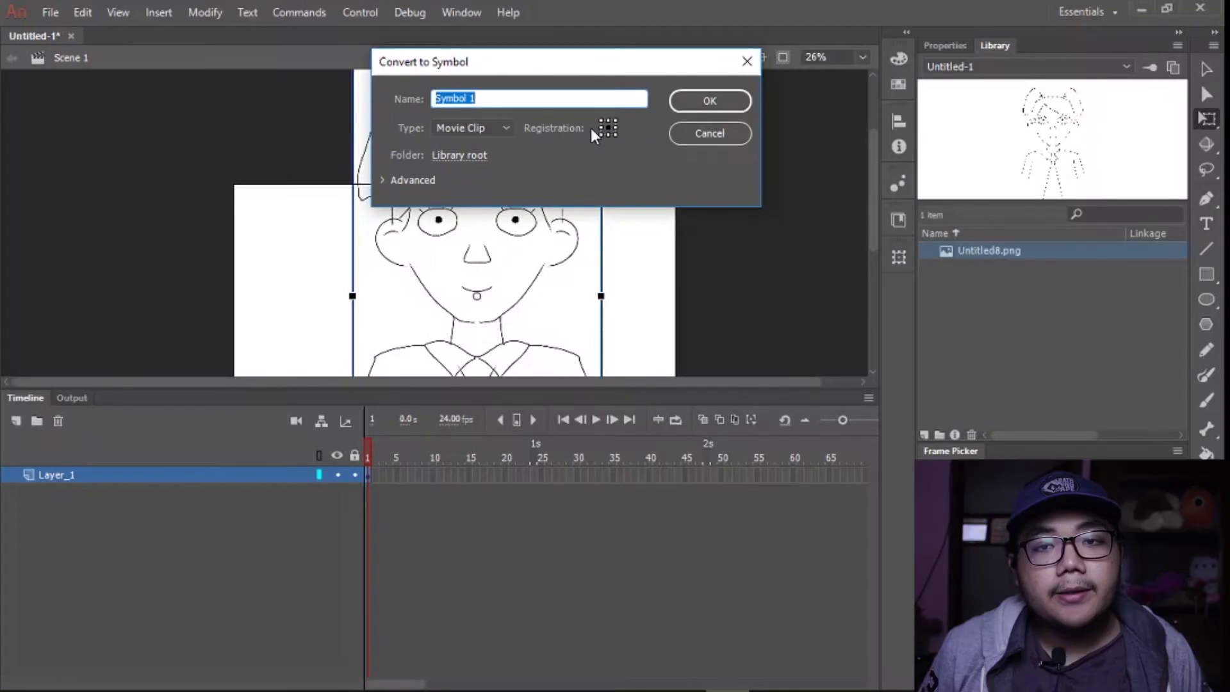
- Convert the imported character sketch to a Graphic symbol named Pe
text(Pe)
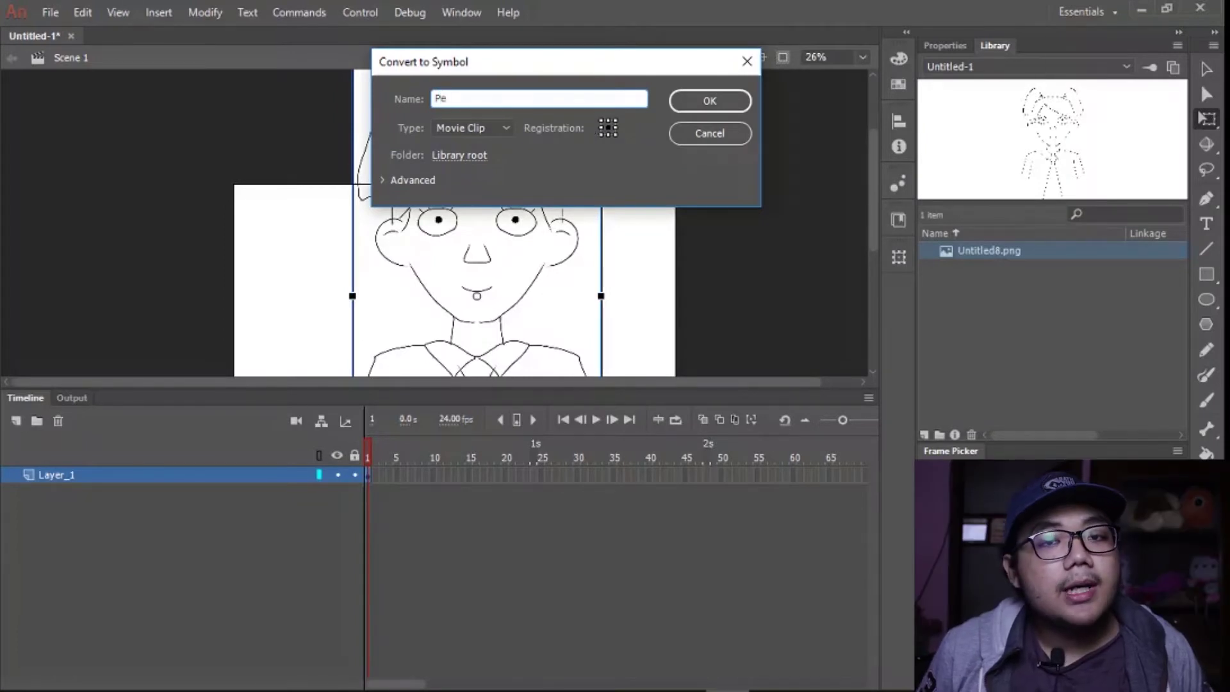
click(463, 125)
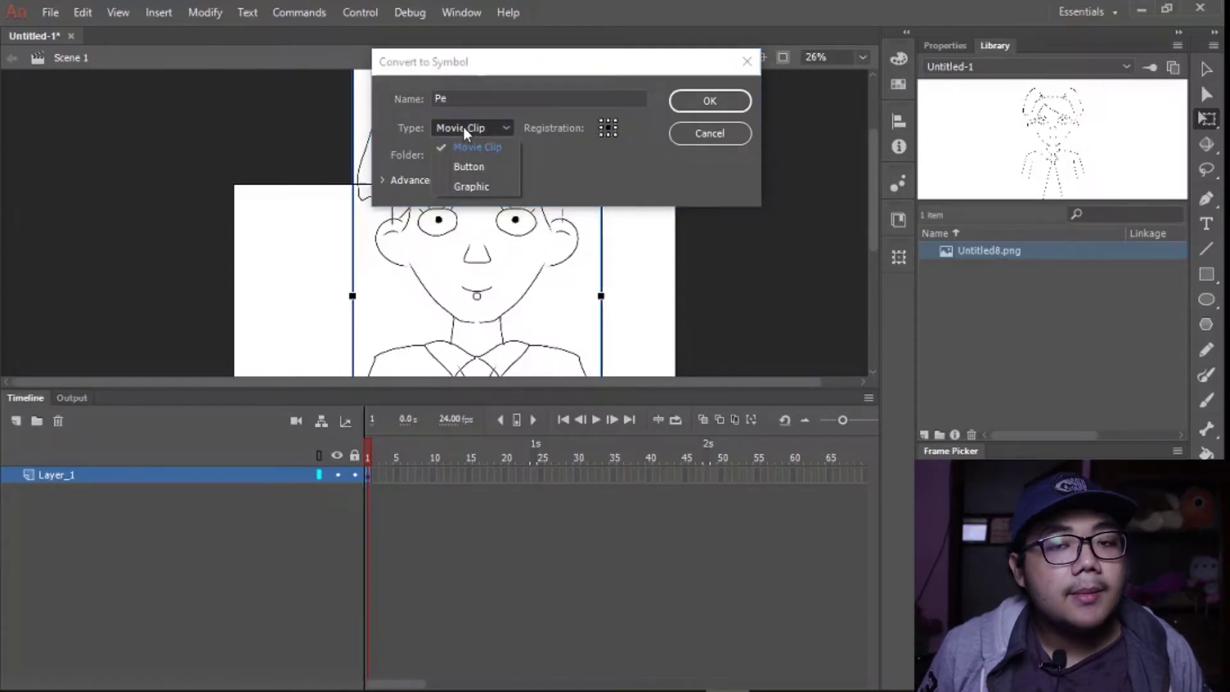
click(466, 184)
click(709, 101)
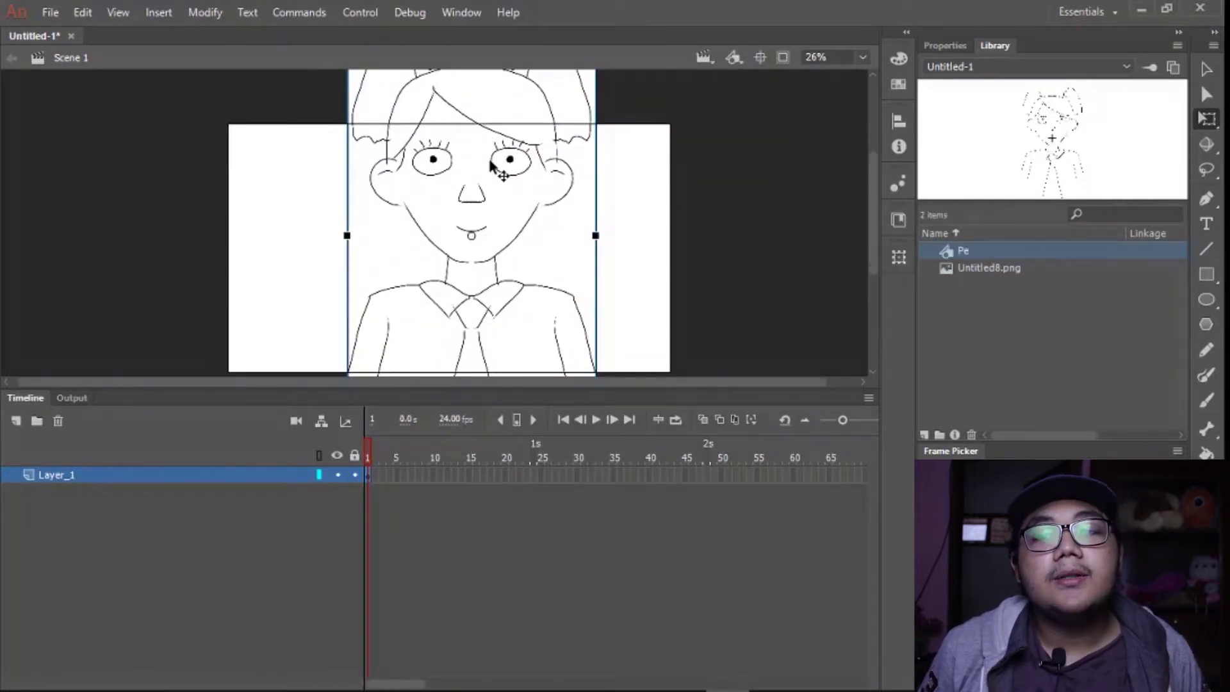
- Centre the sketch symbol horizontally and vertically on the stage and open it for editing
double_click(499, 169)
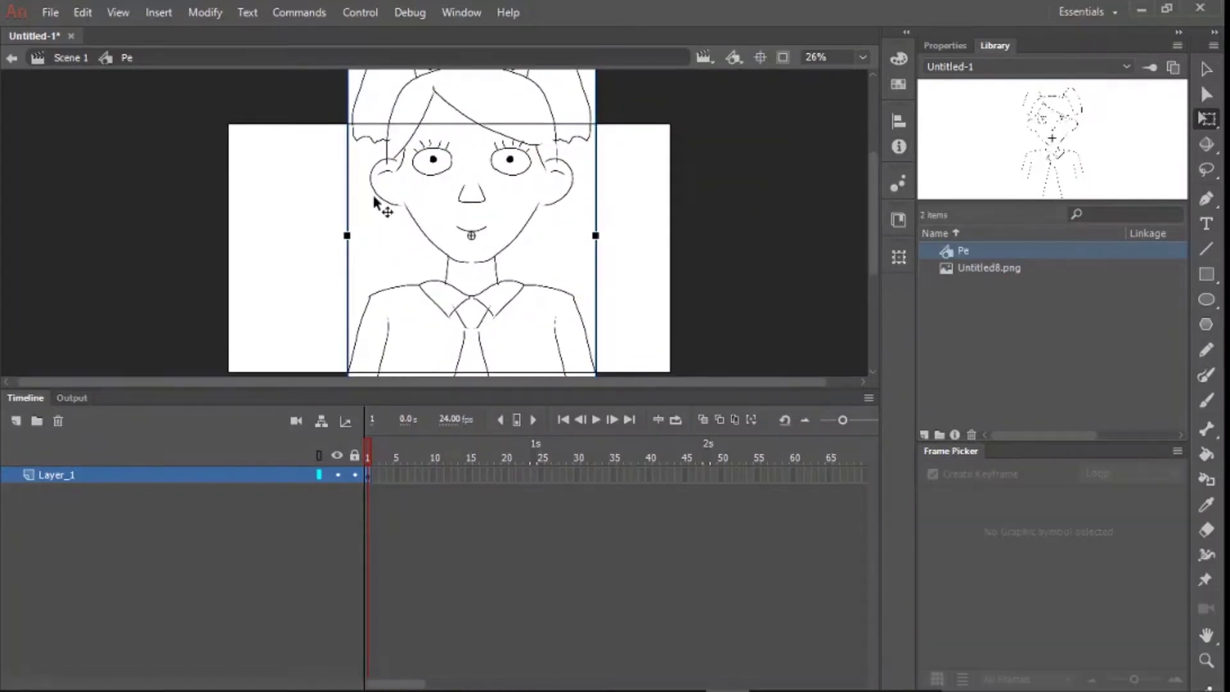
double_click(769, 180)
click(898, 121)
click(740, 154)
click(828, 154)
double_click(477, 217)
click(453, 282)
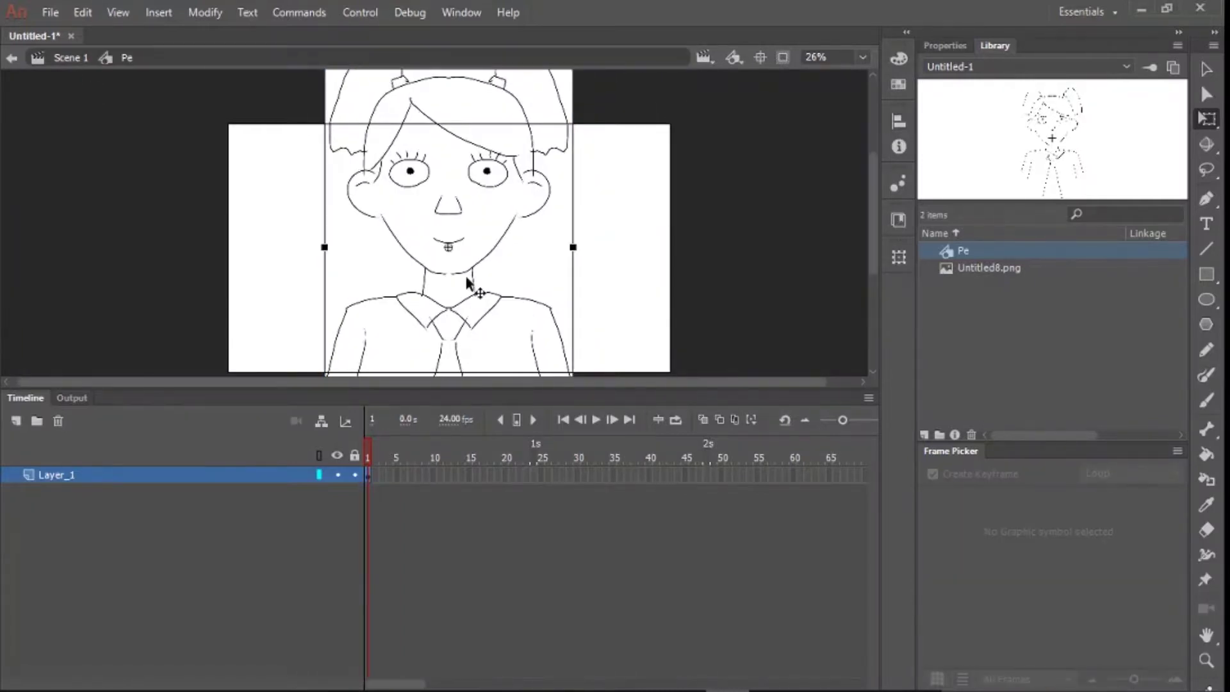
- Turn Layer_1 with the sketch into a guide layer and lock it
key(ctrl+minus)
drag(516, 343, 514, 341)
key(ctrl+equal)
key(ctrl+equal)
right_click(147, 475)
click(200, 457)
- Add a new layer above the guide layer and name it Mata
click(16, 421)
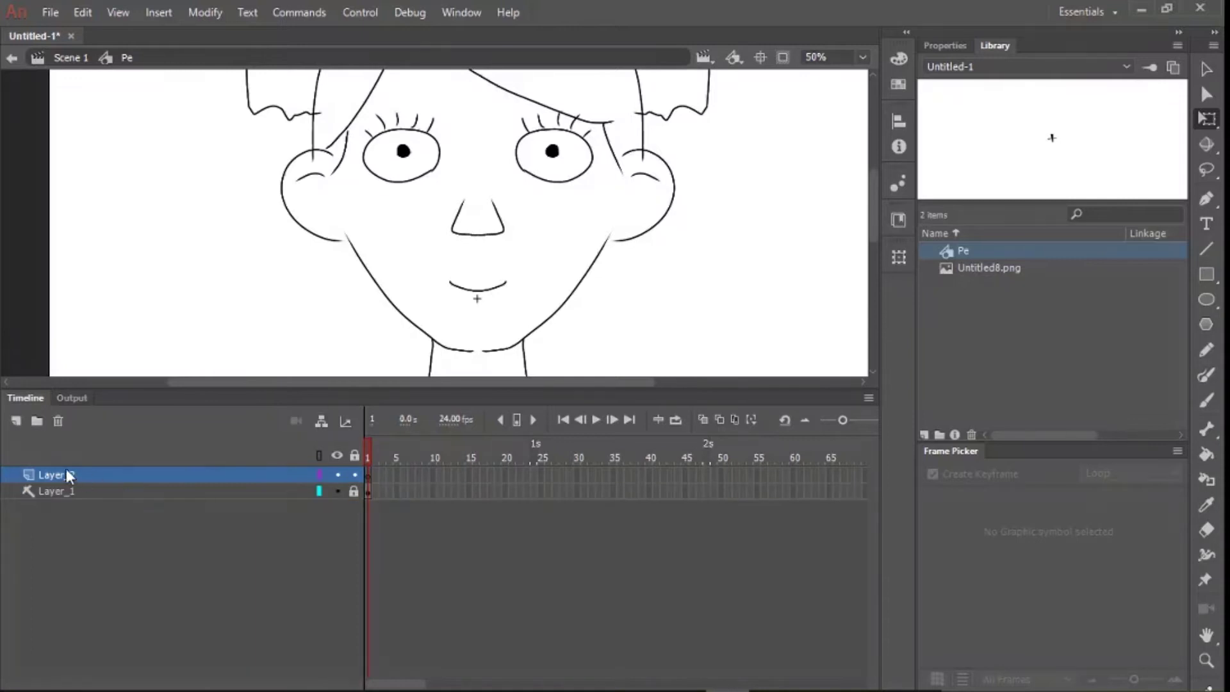
double_click(66, 475)
text(Mata)
key(Return)
- Draw an oval over the sketch's right-hand eye with a black stroke of 3 and no fill
scroll(624, 225, up, 6)
click(1206, 299)
click(944, 45)
click(1106, 144)
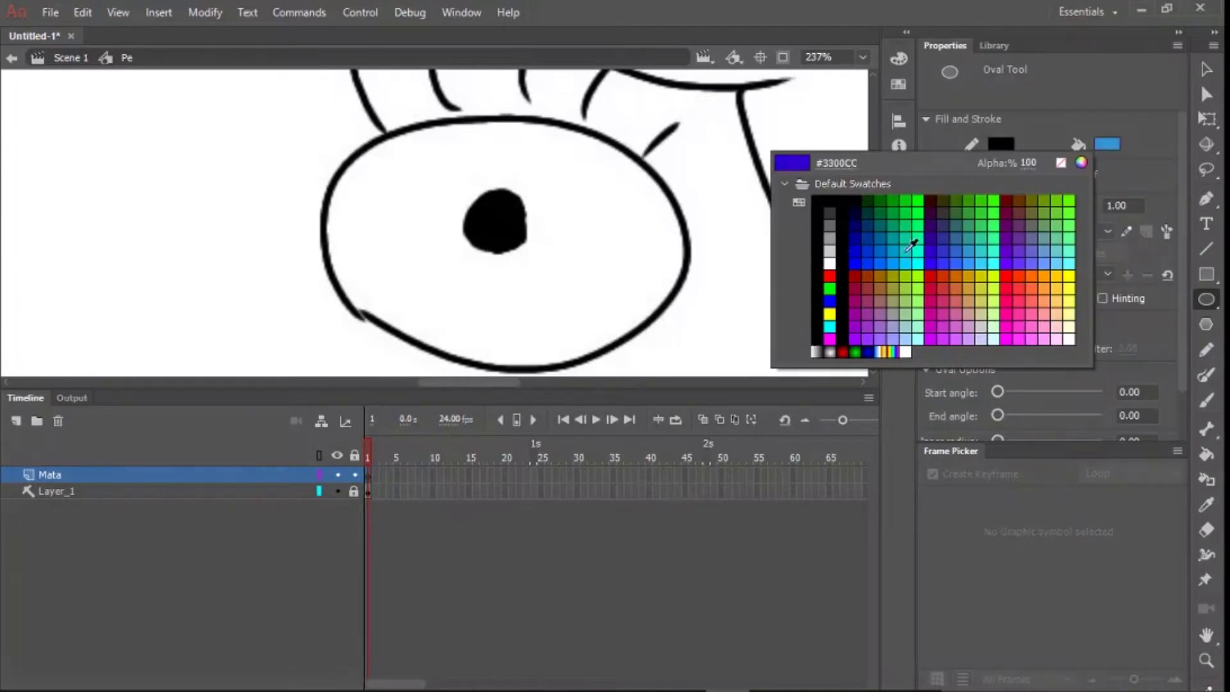
click(1061, 162)
click(1115, 205)
text(3)
key(Return)
drag(285, 141, 647, 375)
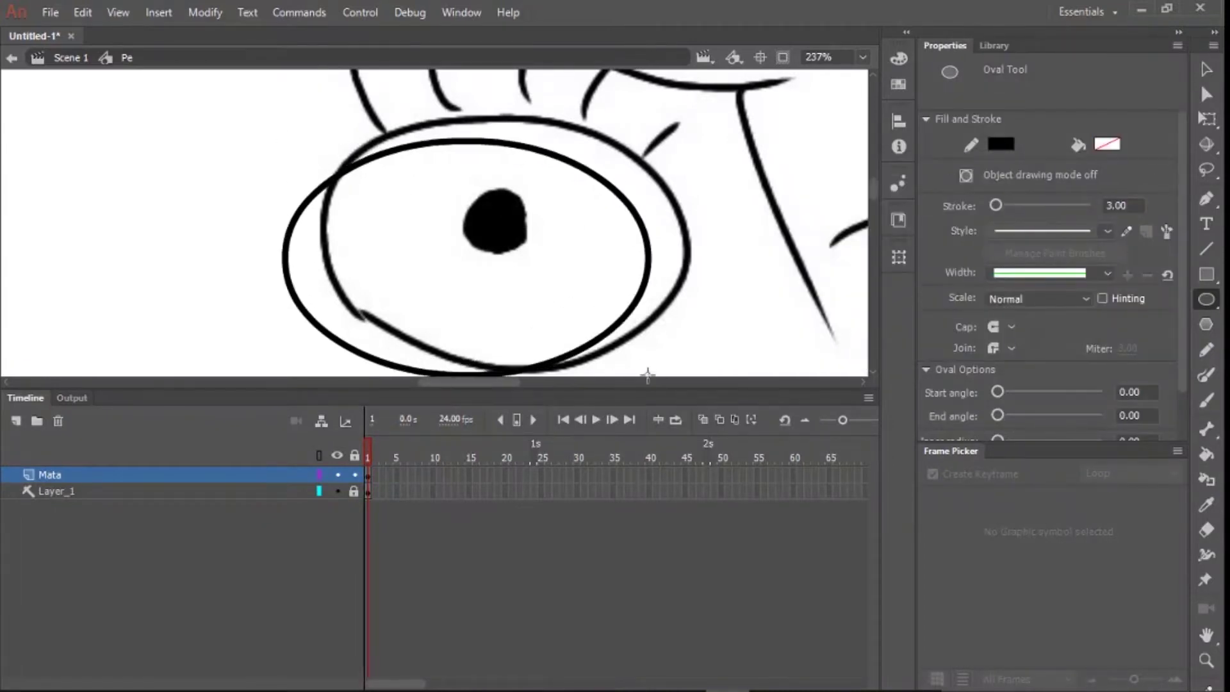
- Move and scale the oval to about 178 by 116 px so it covers the sketched eye outline
key(v)
click(660, 232)
drag(671, 244, 692, 228)
key(q)
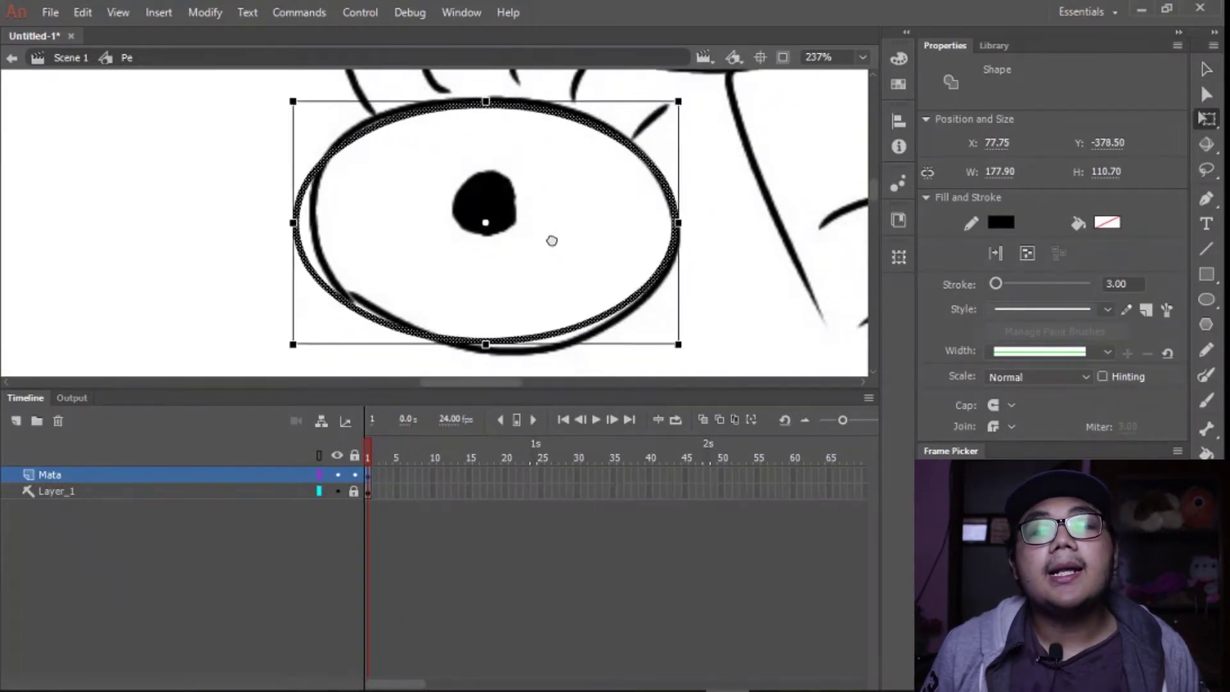
drag(551, 241, 553, 228)
drag(486, 332, 486, 343)
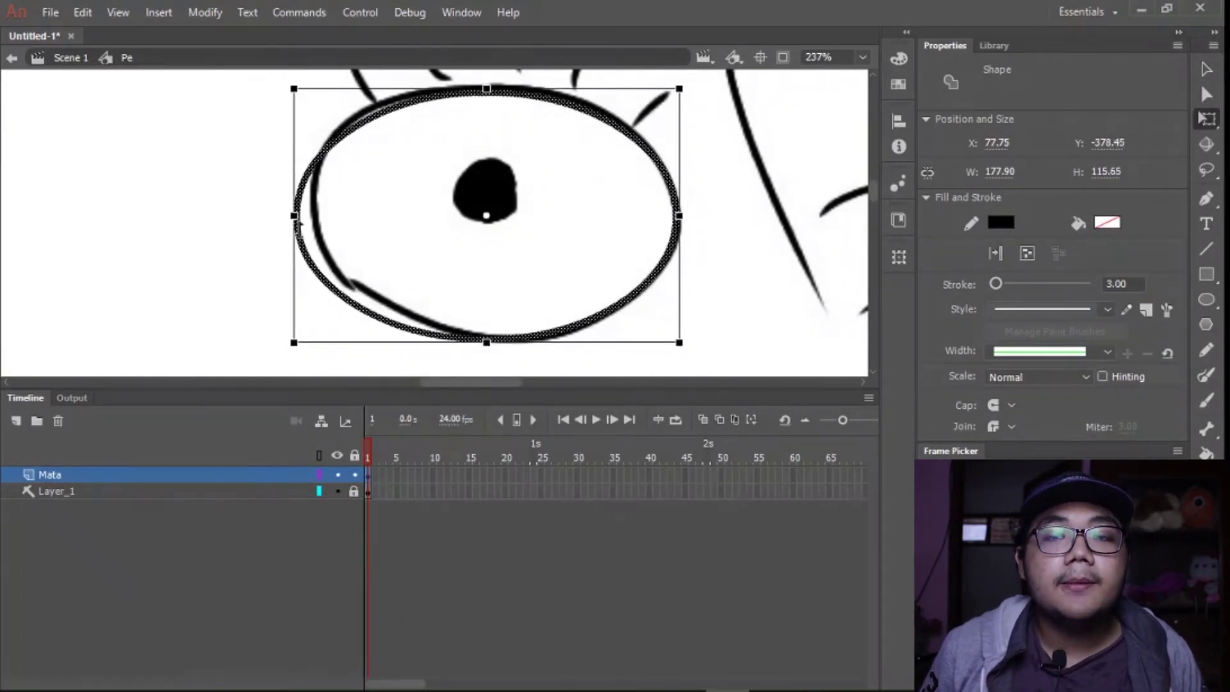
- Bend the oval's left side to follow the sketched eye outline and group the shape
click(238, 242)
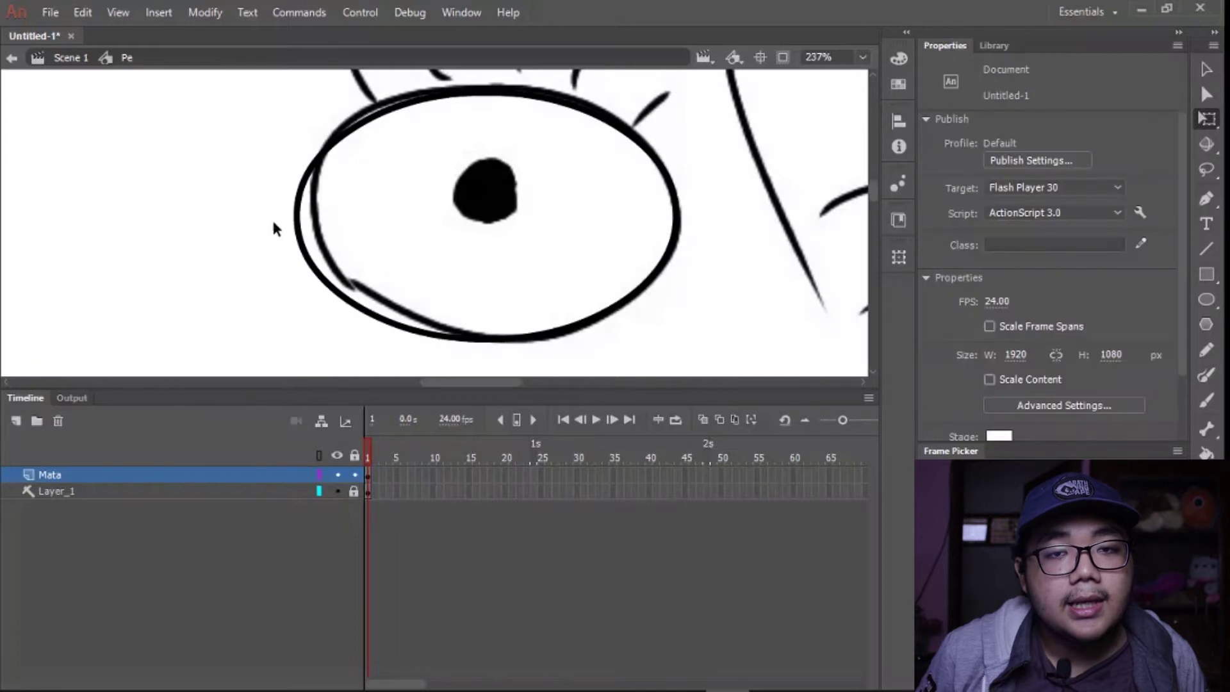
click(500, 144)
click(578, 101)
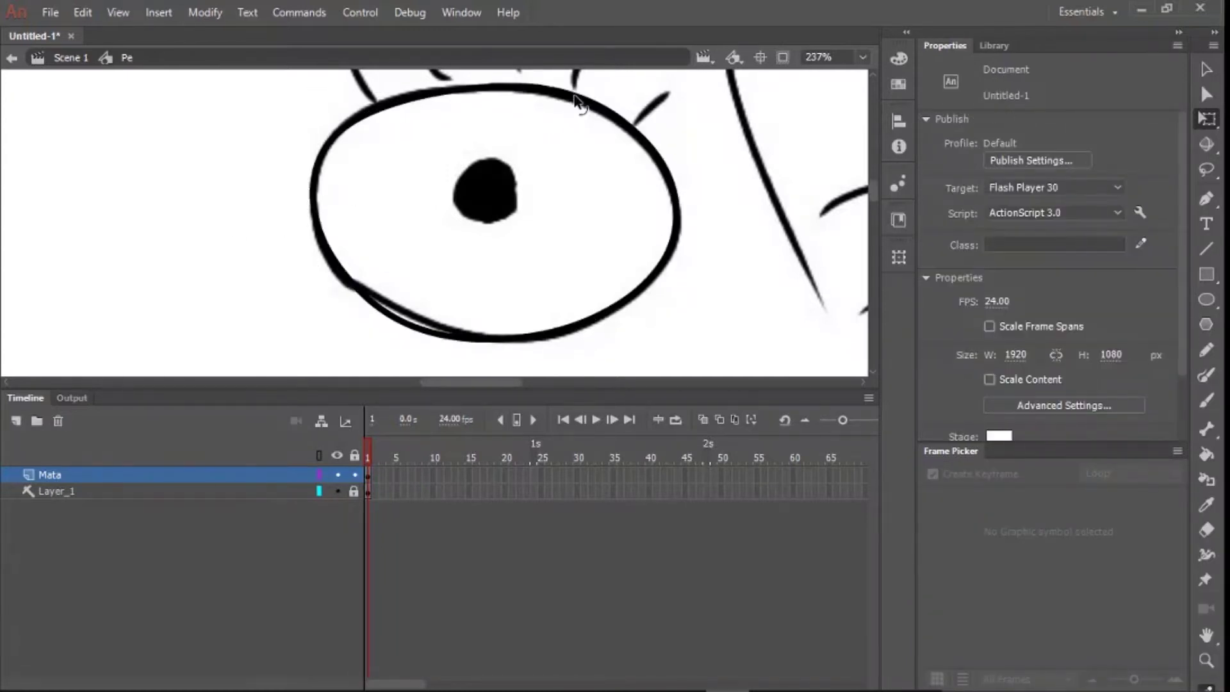
scroll(502, 261, down, 2)
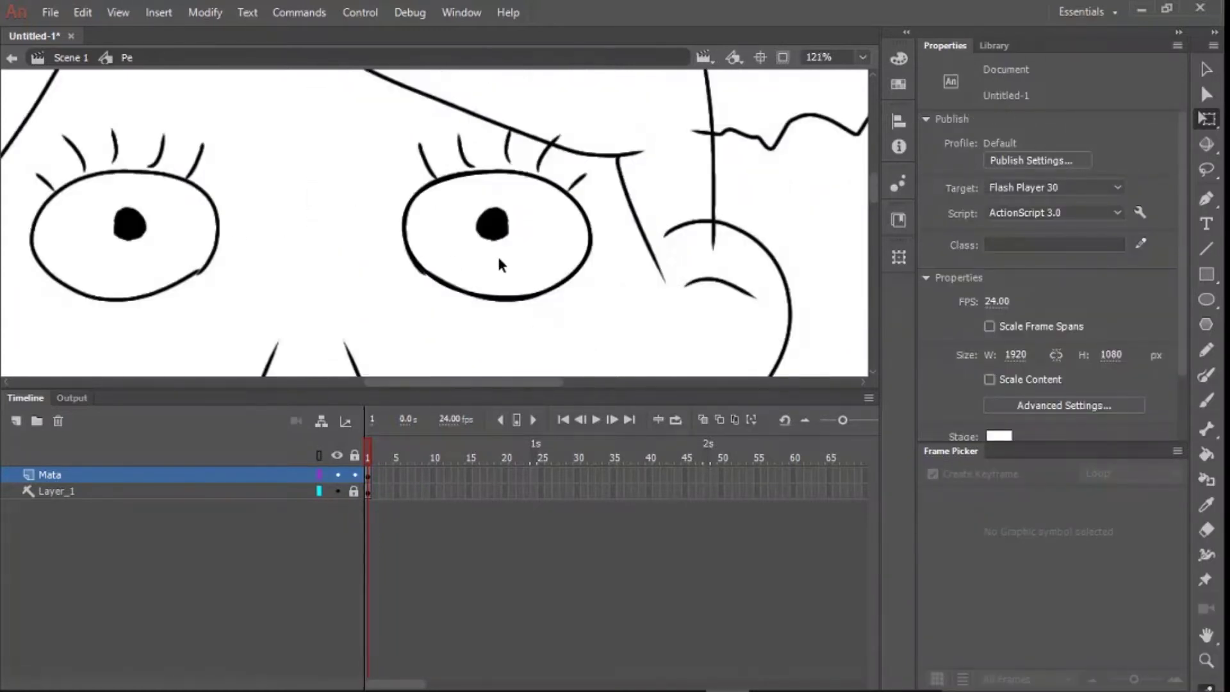
click(502, 179)
key(ctrl+g)
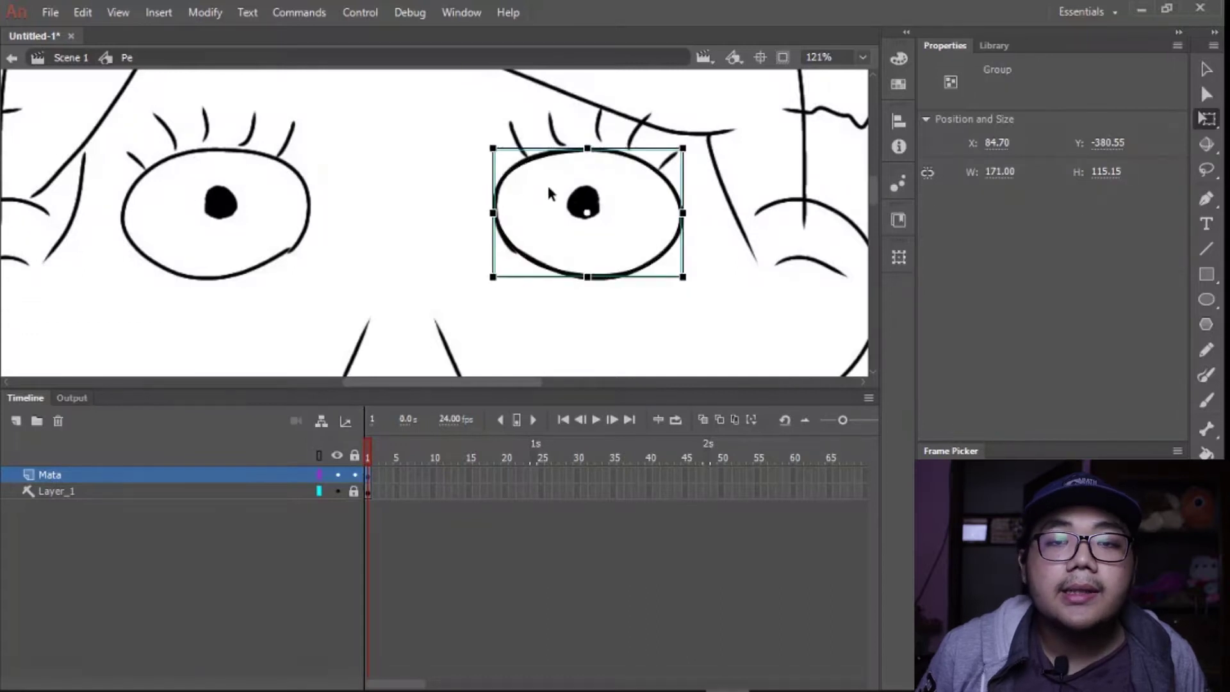
- Duplicate the eye outline onto the left-hand eye, flip the copy horizontally, and fit it to the sketch
drag(519, 168, 155, 168)
click(899, 257)
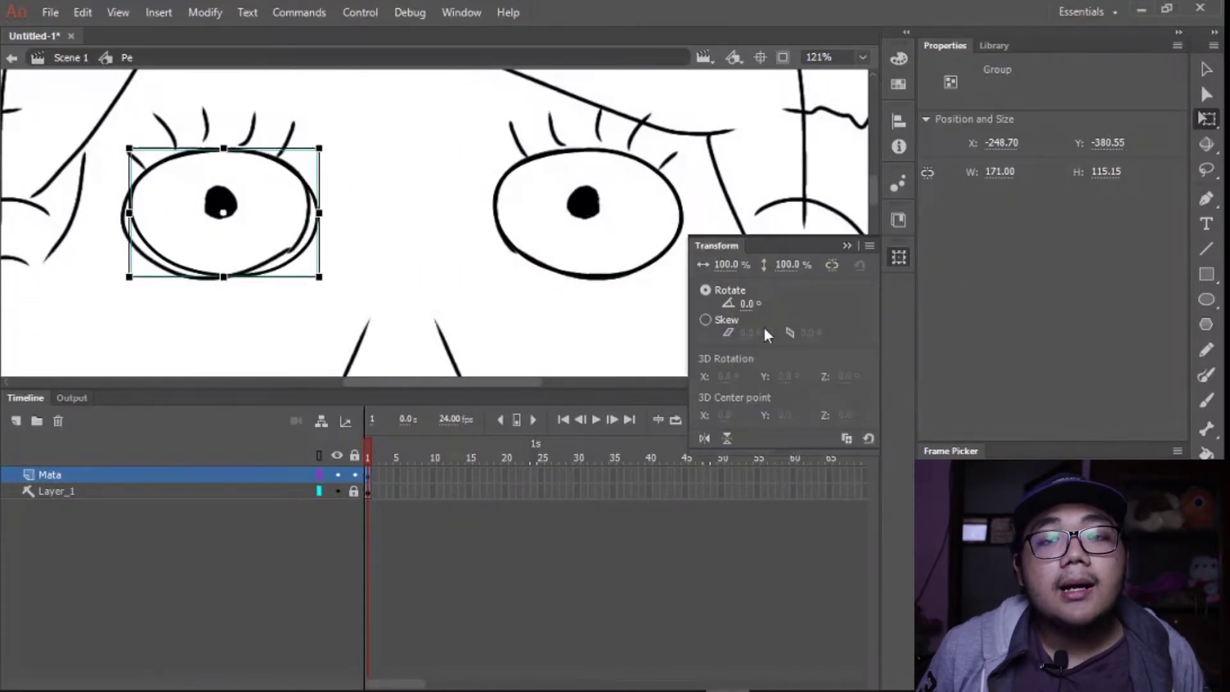
click(705, 438)
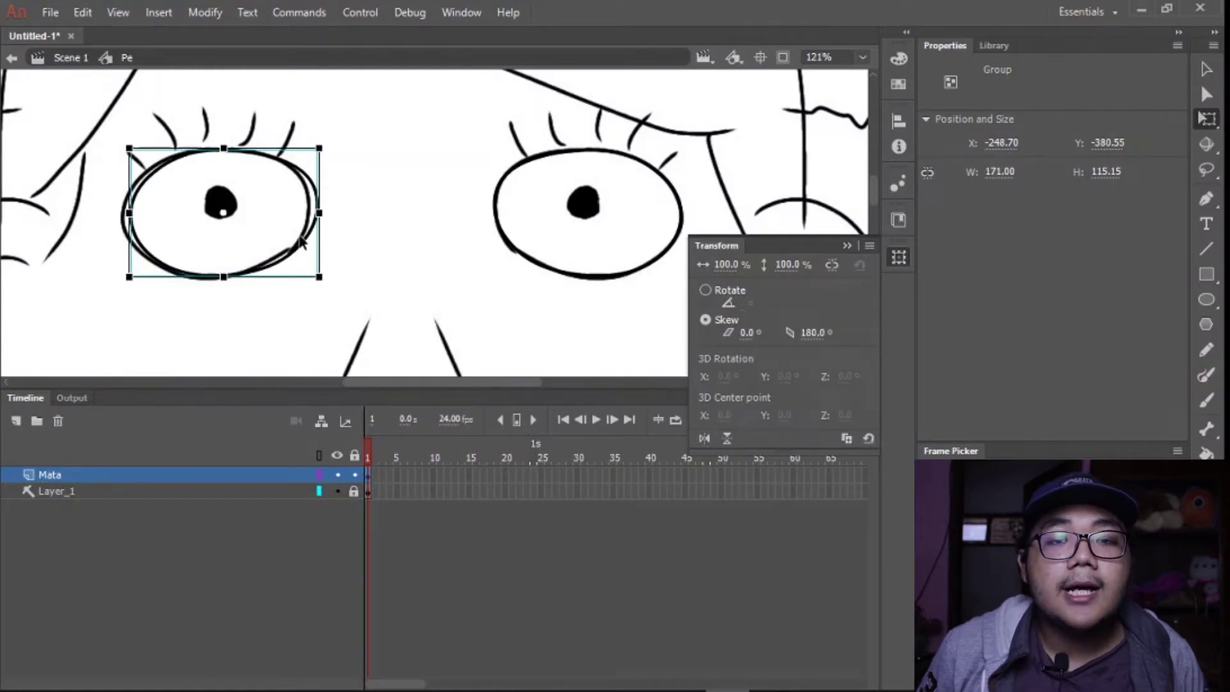
key(v)
drag(306, 238, 299, 237)
- Centre the pair of eye outlines horizontally on the stage and break them apart into plain shapes
shift+click(493, 205)
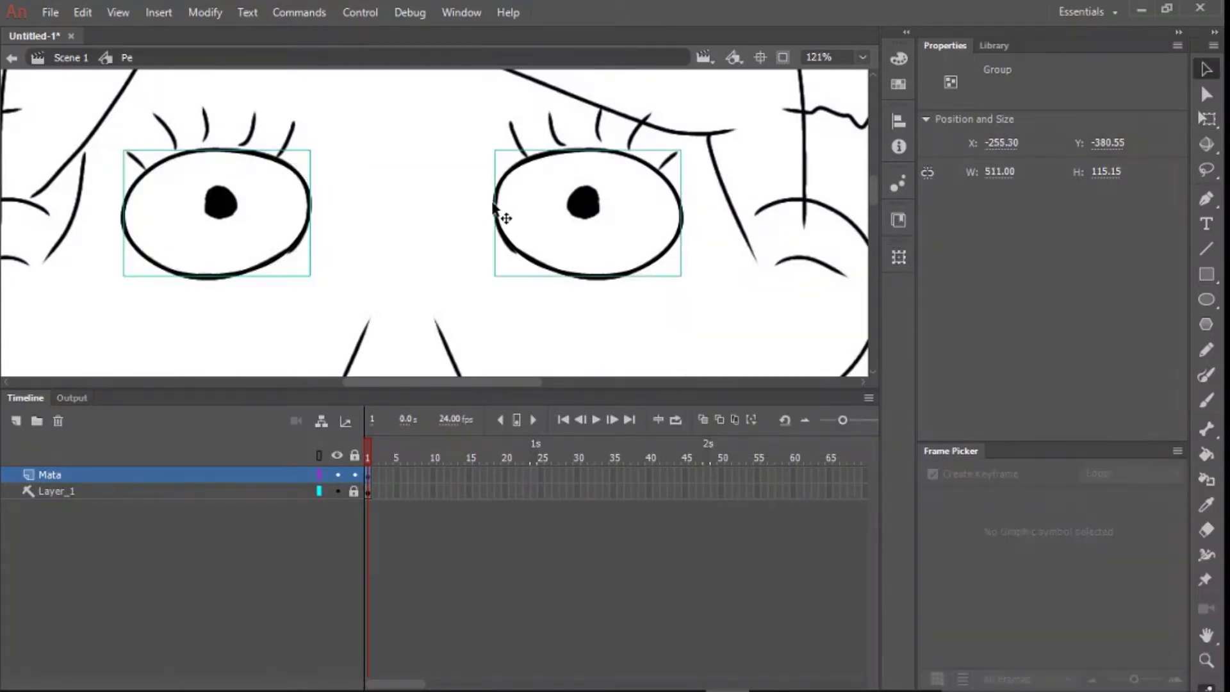
click(899, 120)
click(737, 154)
click(898, 121)
click(699, 253)
click(683, 207)
key(ctrl+b)
key(ctrl+b)
- Fill both eye outlines with white using the Paint Bucket
key(k)
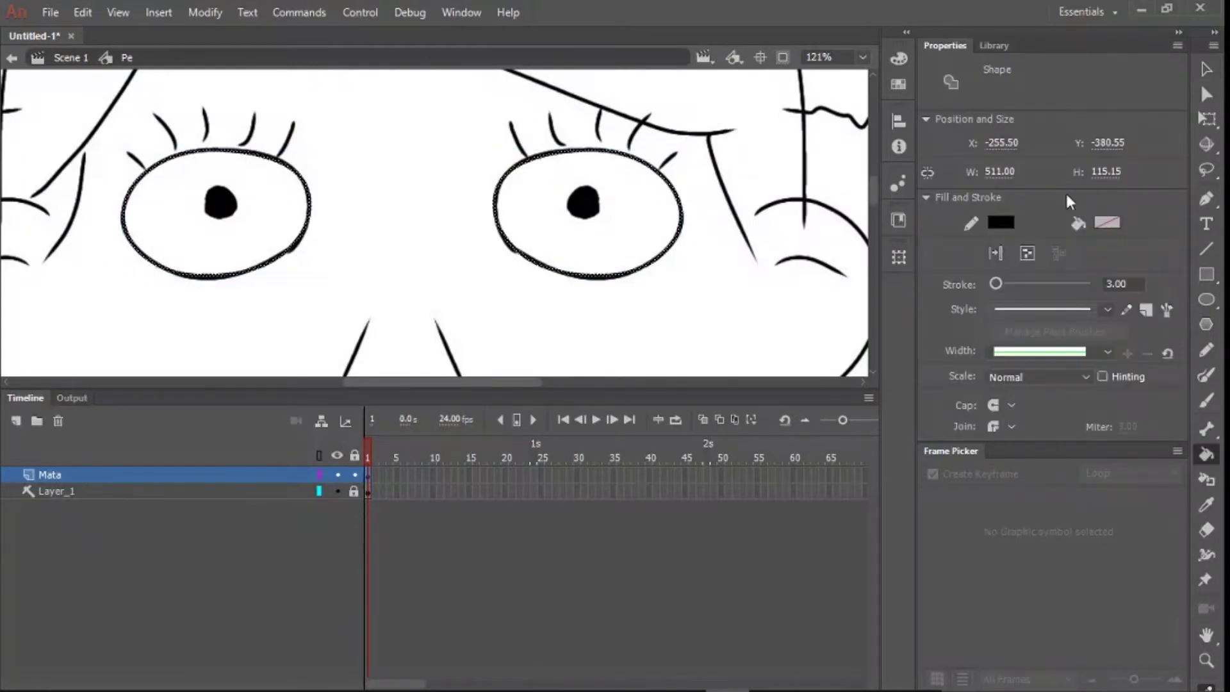
click(1106, 144)
click(829, 263)
click(583, 204)
click(220, 204)
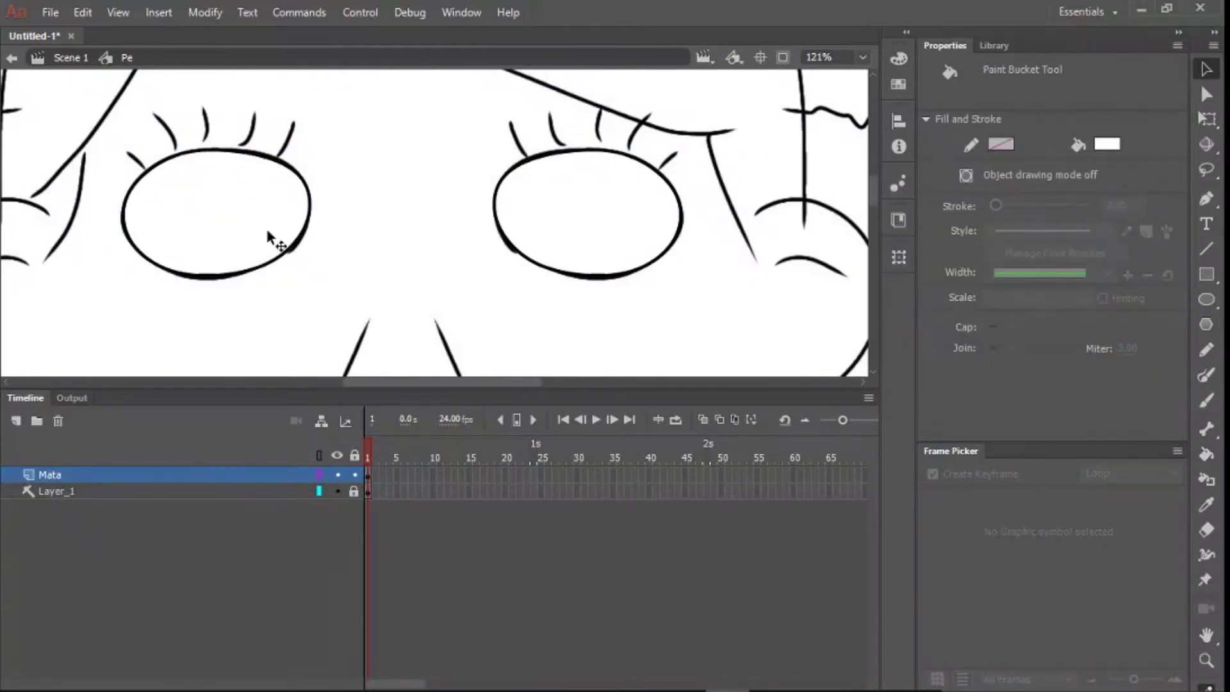
key(v)
- Hide the Mata layer and add a new layer above it named Pupil
click(334, 474)
click(16, 421)
double_click(56, 476)
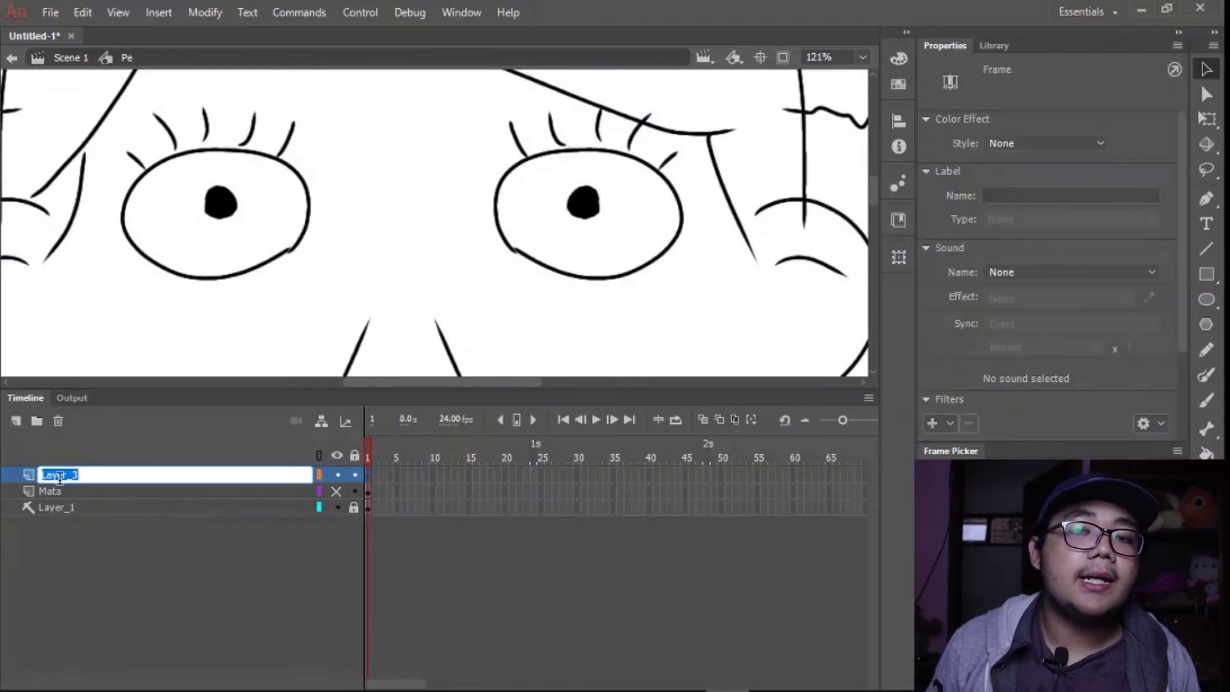
text(Pupil)
key(Return)
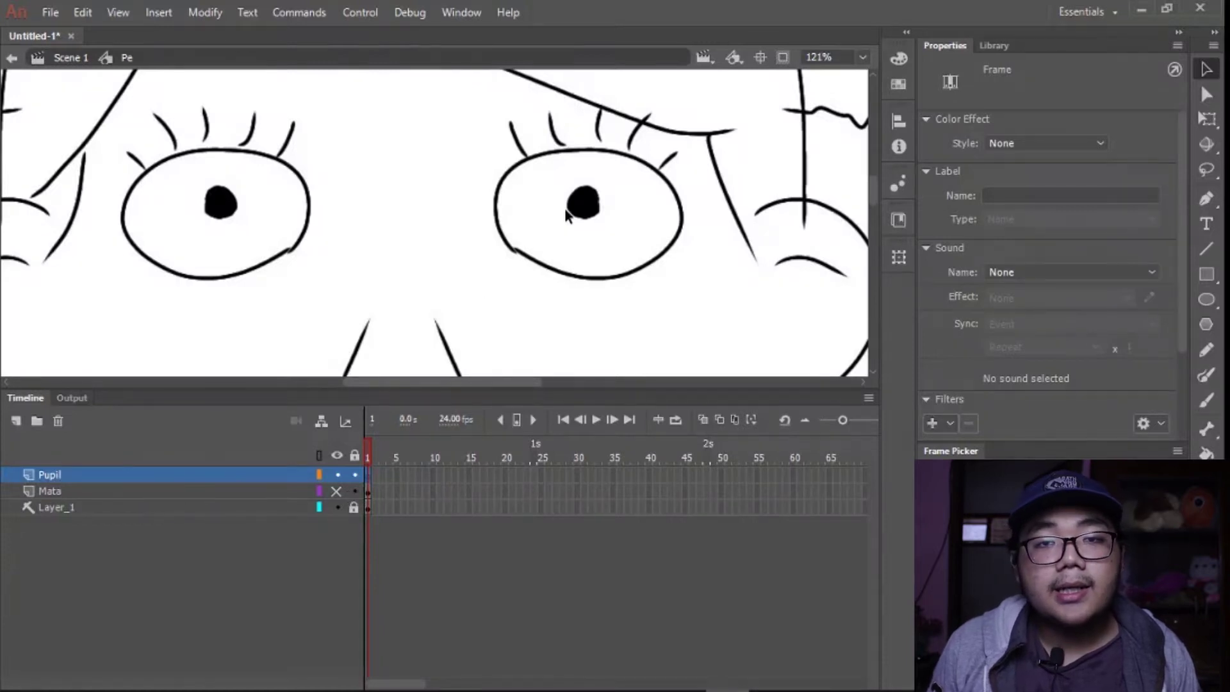
- Show the Mata layer again and draw a black circular pupil without stroke, about 31 px across, in the right-hand eye
scroll(618, 162, up, 4)
key(o)
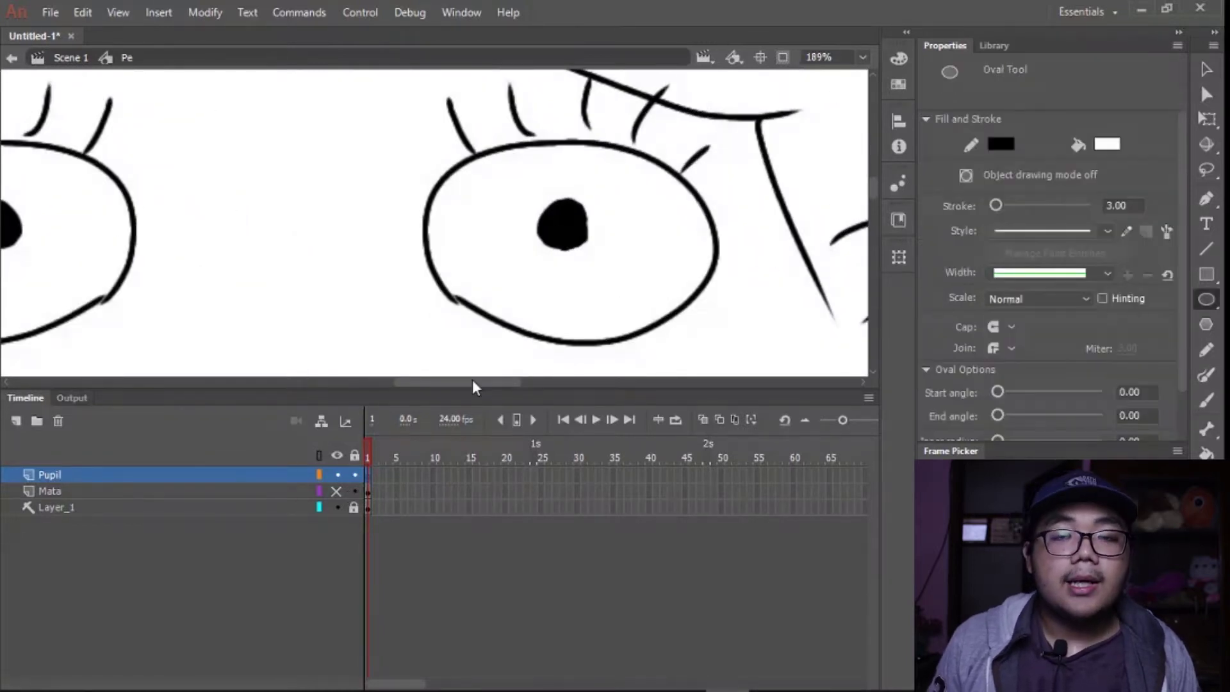
key(ctrl+z)
key(o)
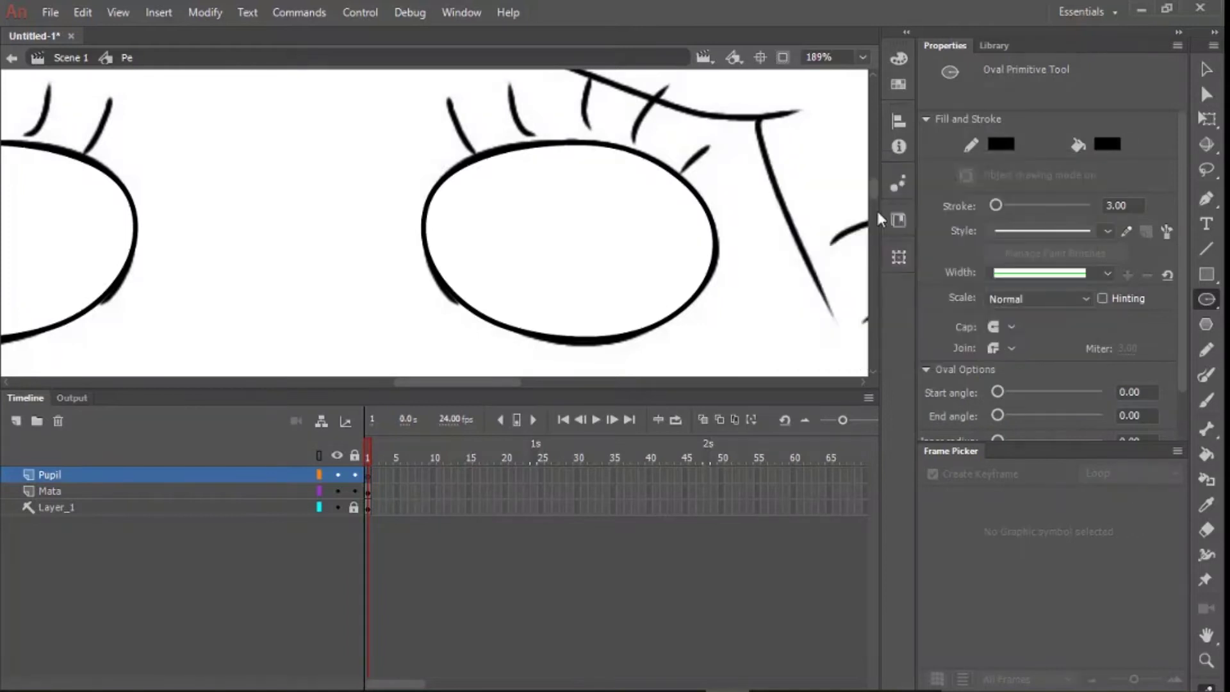
key(v)
click(587, 252)
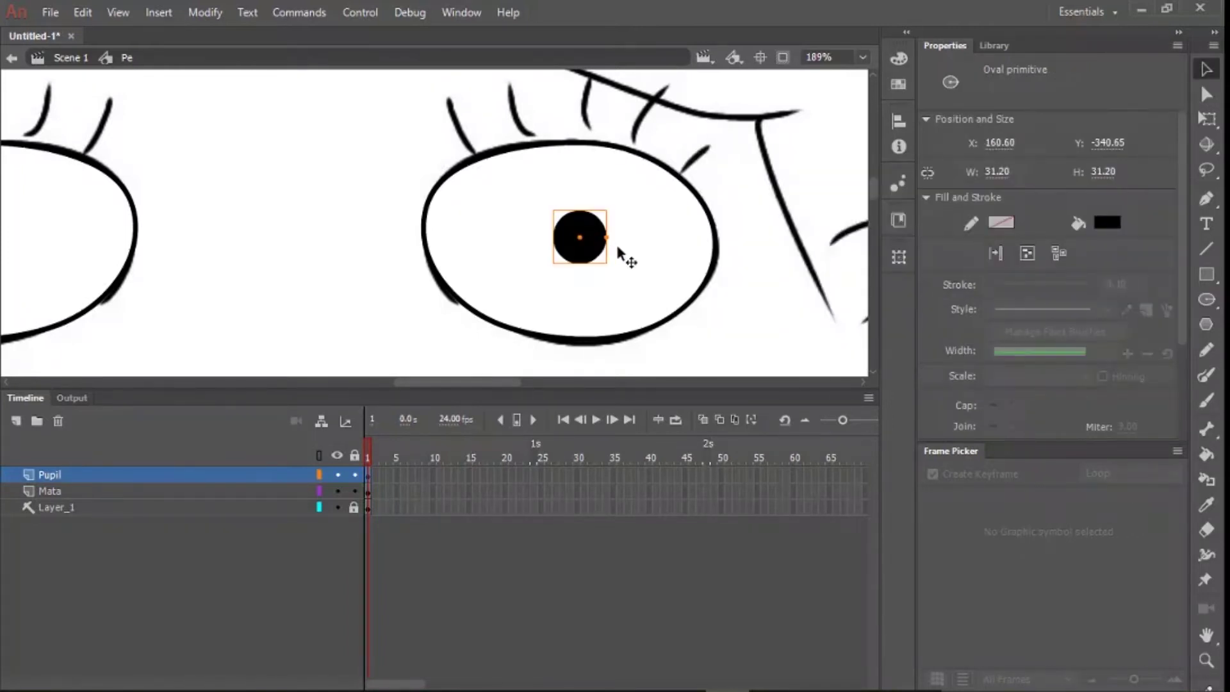
- Break the pupil primitive apart into a plain shape and enlarge it
scroll(618, 253, down, 2)
key(ctrl+b)
scroll(453, 208, up, 1)
scroll(701, 257, up, 1)
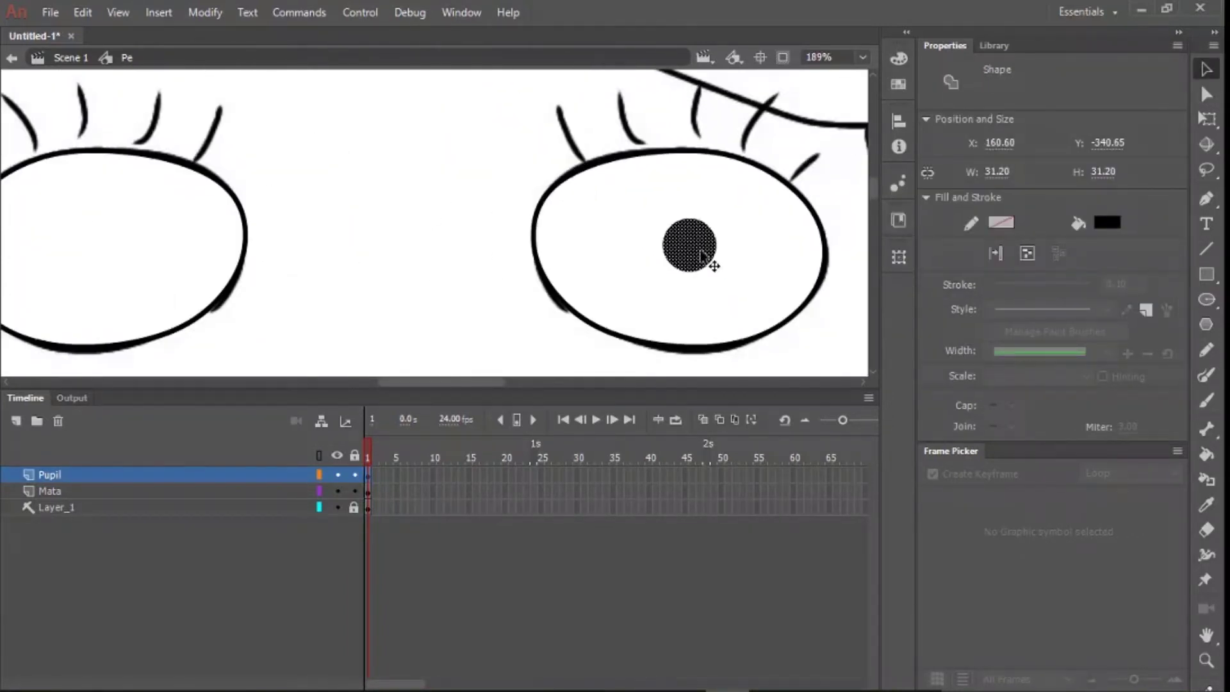
key(q)
drag(716, 272, 705, 302)
scroll(721, 281, up, 3)
scroll(723, 287, down, 5)
scroll(722, 272, up, 5)
drag(749, 340, 739, 331)
scroll(714, 269, down, 6)
- Duplicate the pupil into the left-hand eye and group both pupils
key(v)
click(751, 277)
drag(708, 260, 337, 260)
shift+click(712, 265)
key(ctrl+g)
- Centre the grouped pupils horizontally on the stage, undo their vertical alignment, and adjust their placement inside the eyes
click(898, 121)
click(739, 154)
click(826, 153)
key(ctrl+z)
click(543, 314)
scroll(543, 314, down, 1)
click(638, 245)
click(899, 121)
click(528, 298)
drag(543, 283, 535, 256)
scroll(536, 217, up, 1)
- Add a new layer above Pupil and name it Kelopak_Mata
click(16, 421)
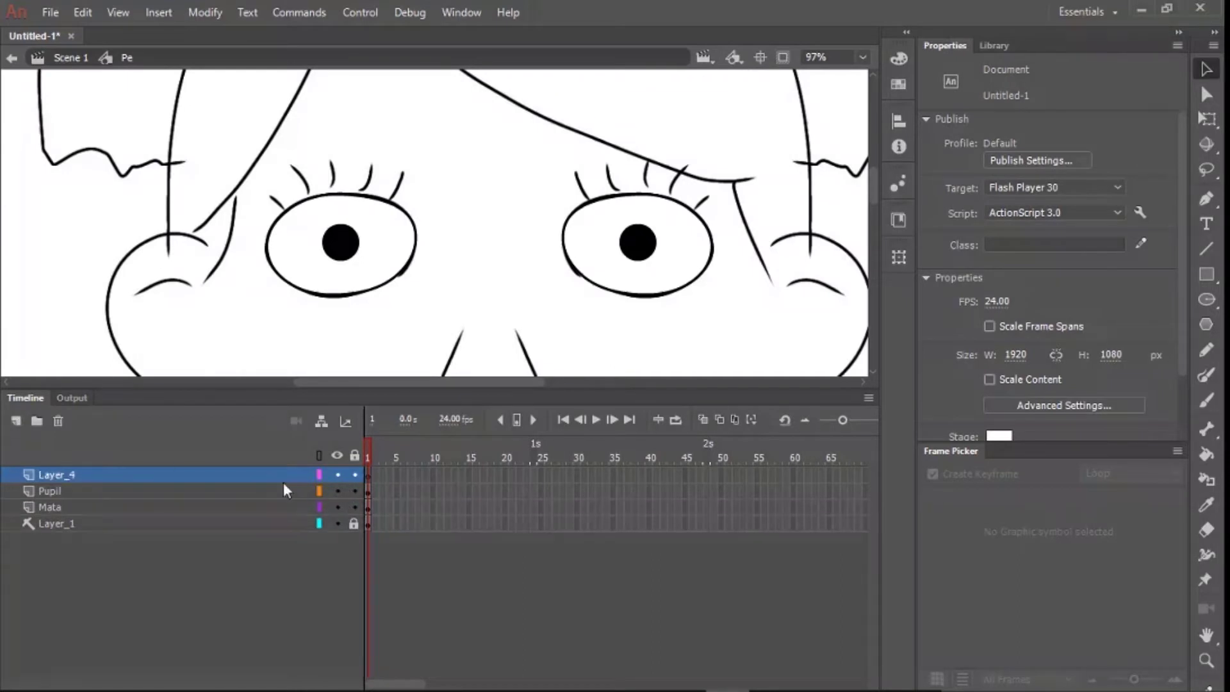
double_click(60, 475)
text(Kel)
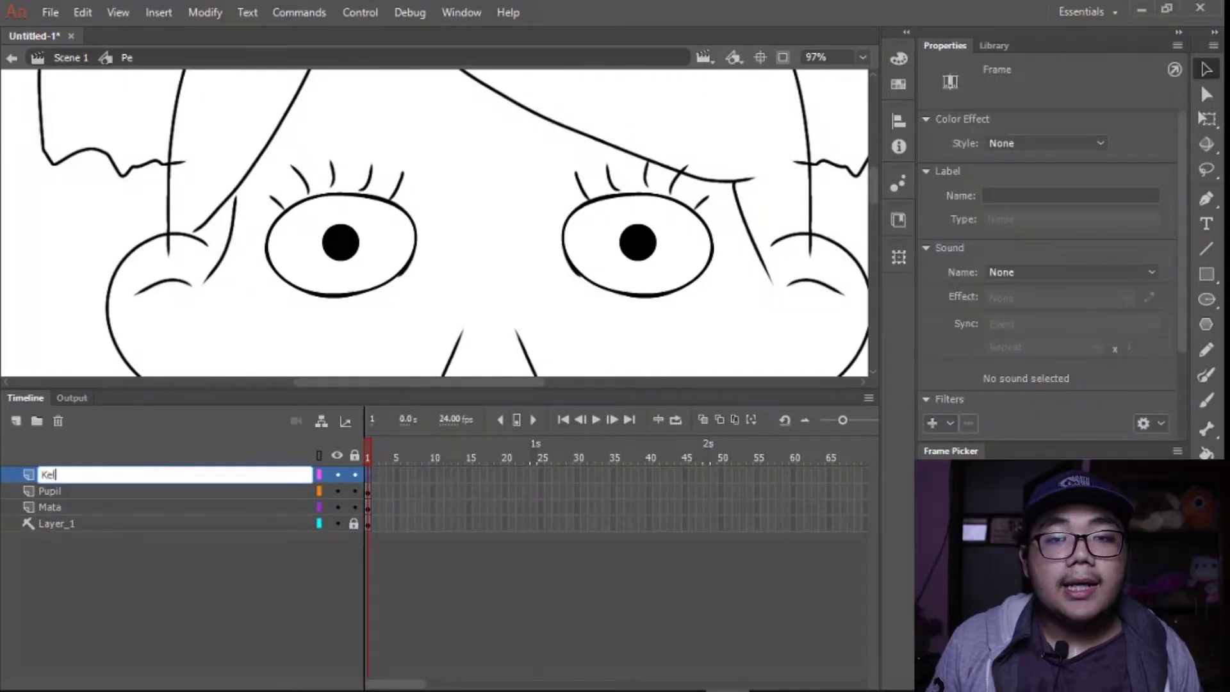
text(opak Matak_Mata)
key(Return)
- Copy the right-hand eye outline in place onto the Kelopak_Mata layer and recolour its stroke bright green
scroll(629, 219, up, 3)
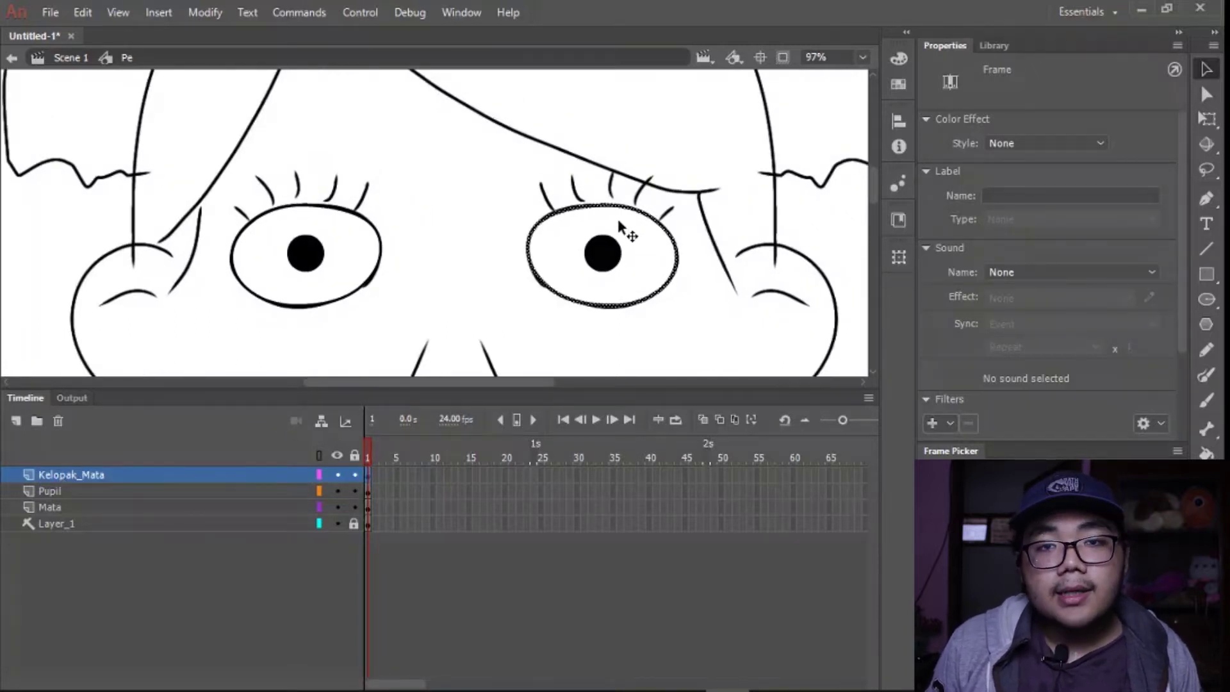
click(695, 224)
click(1001, 222)
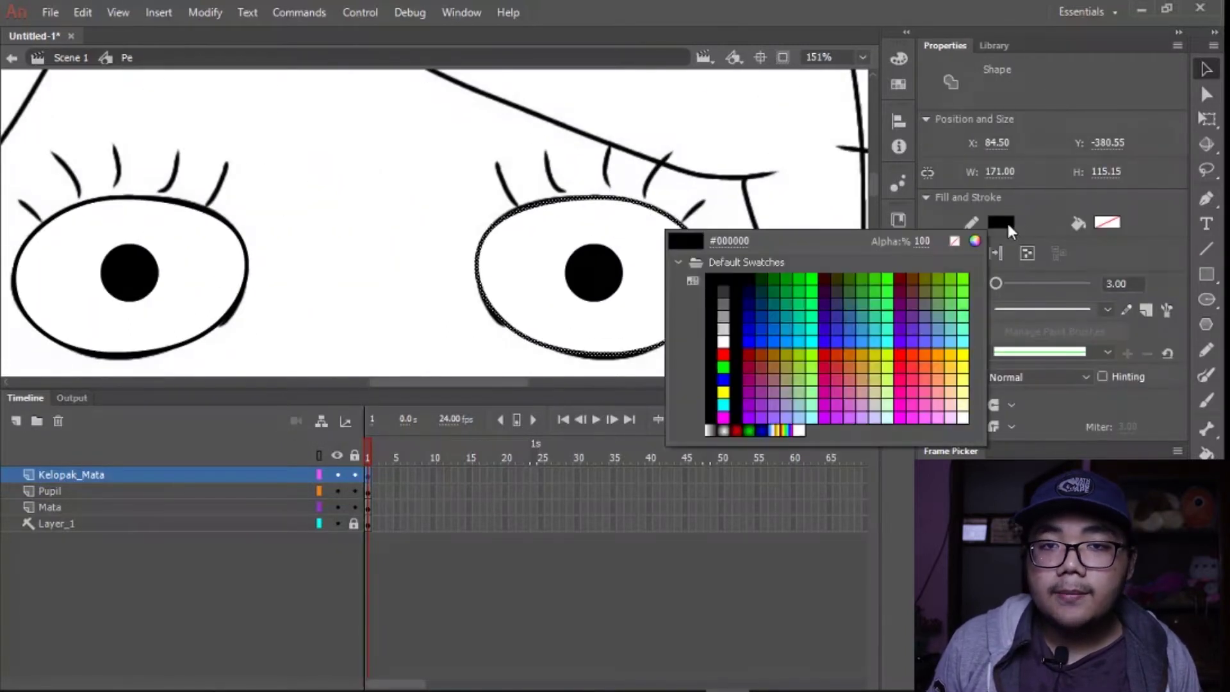
click(734, 428)
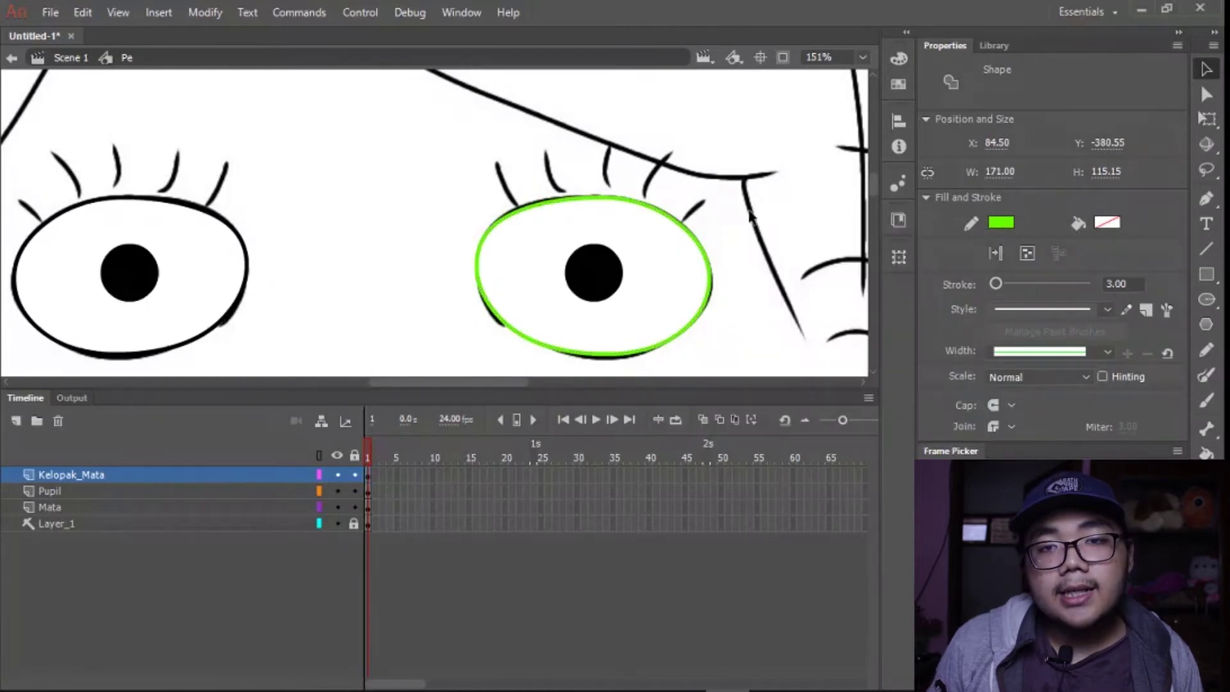
click(755, 280)
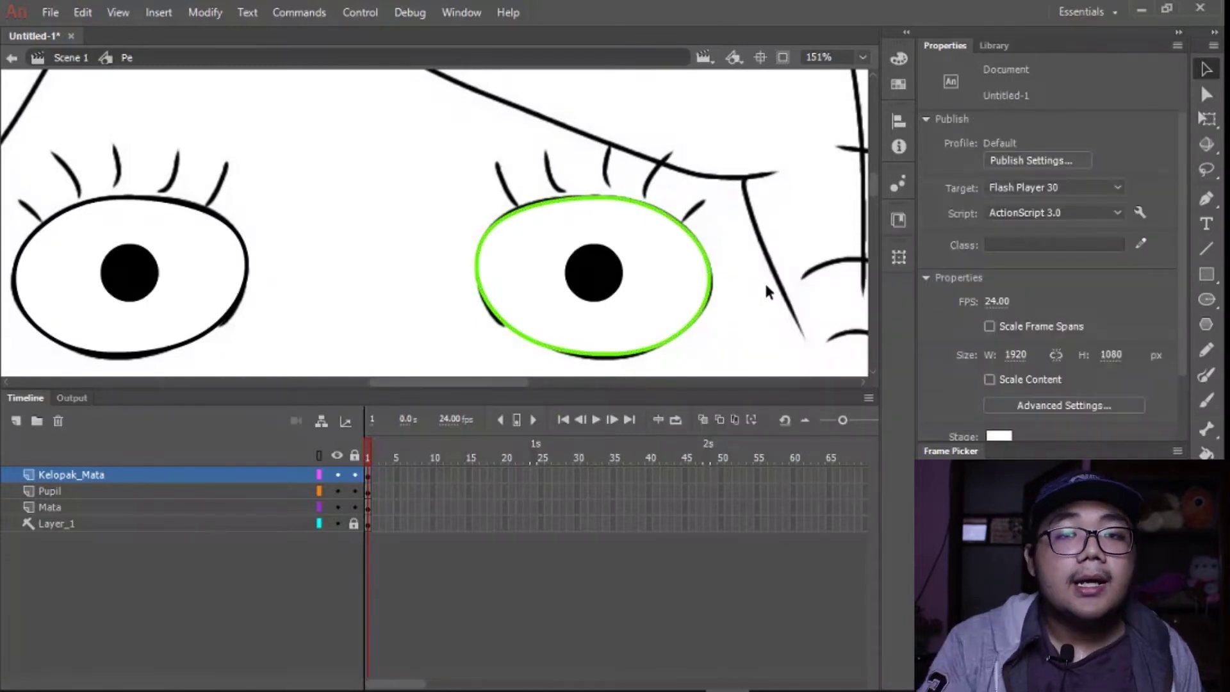
- Draw a straight green line across the middle of the outline and remove the lower arc and the line's overhanging ends
key(n)
mouse_move(783, 297)
mouse_down()
mouse_move(571, 276)
mouse_move(425, 233)
mouse_move(406, 255)
mouse_up()
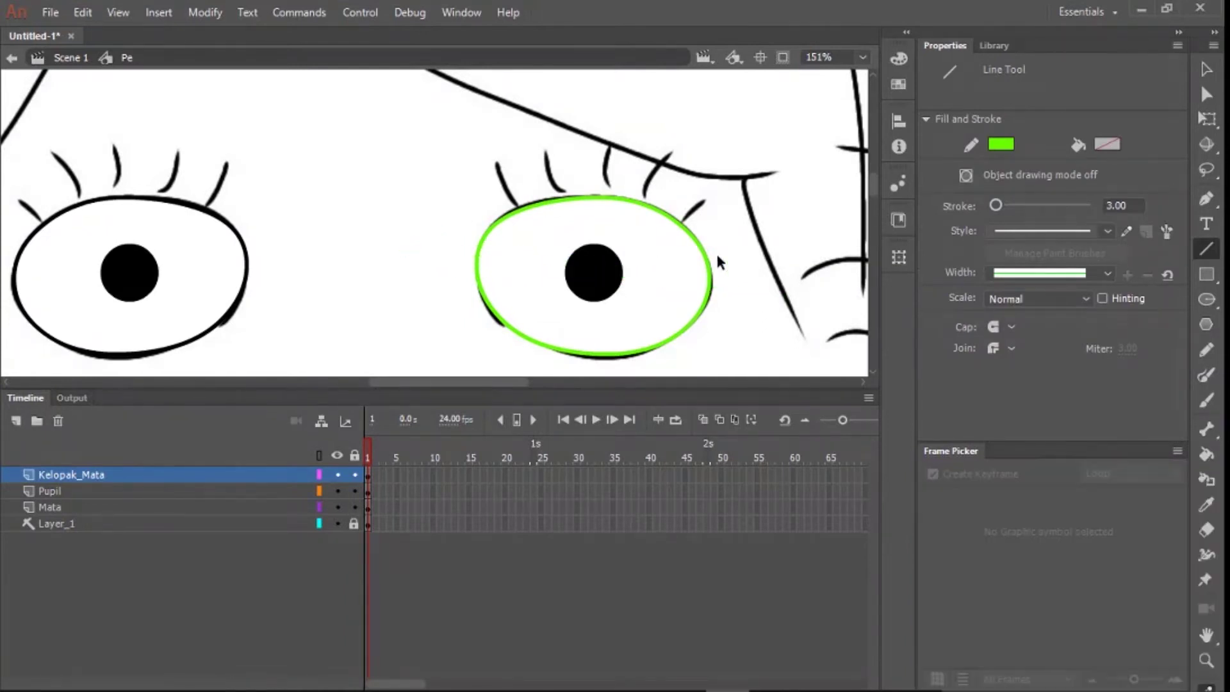
drag(756, 273, 420, 256)
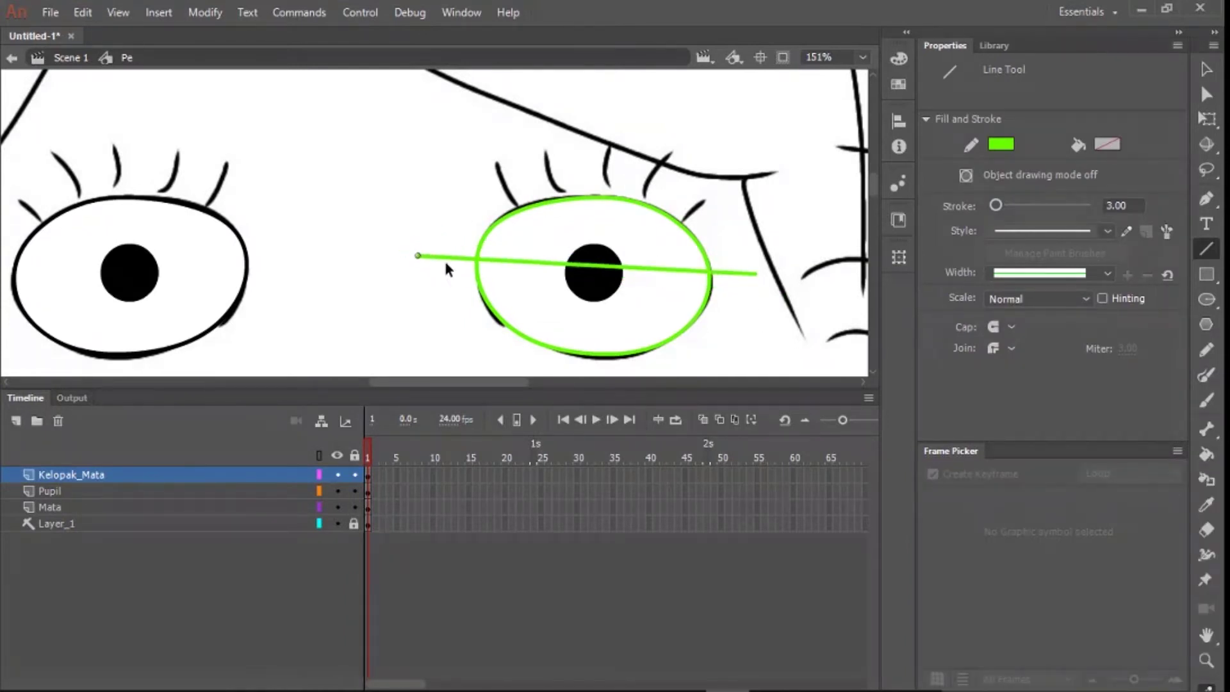
key(v)
click(683, 307)
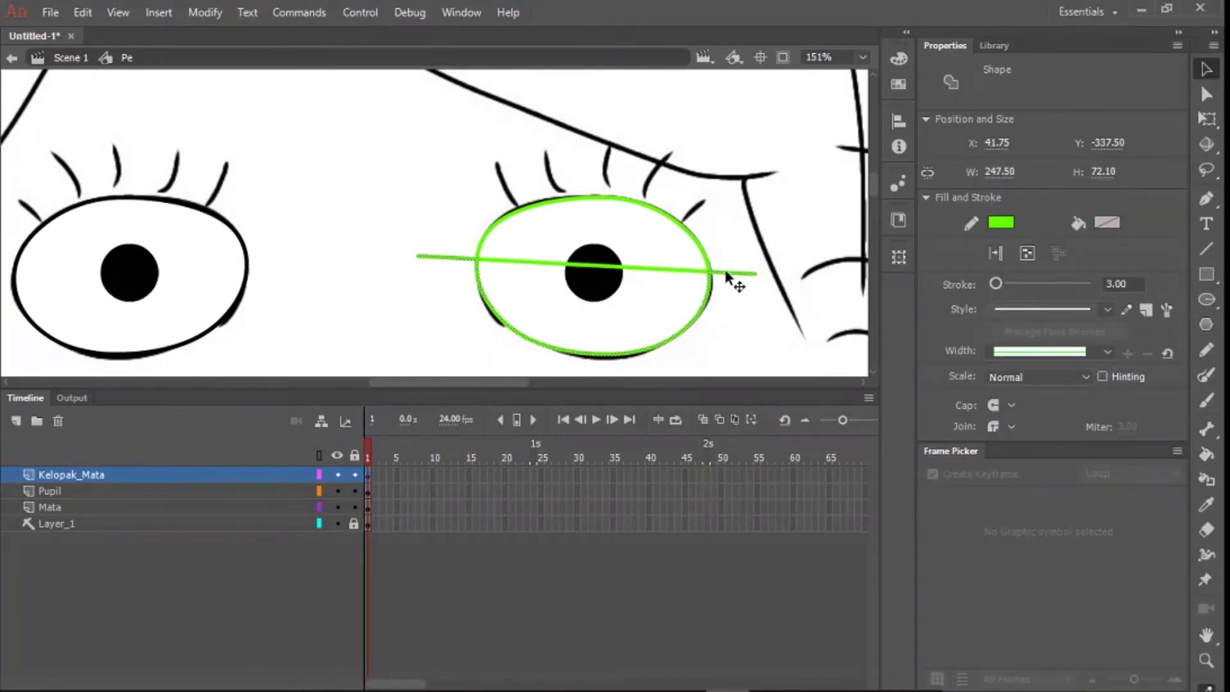
click(426, 253)
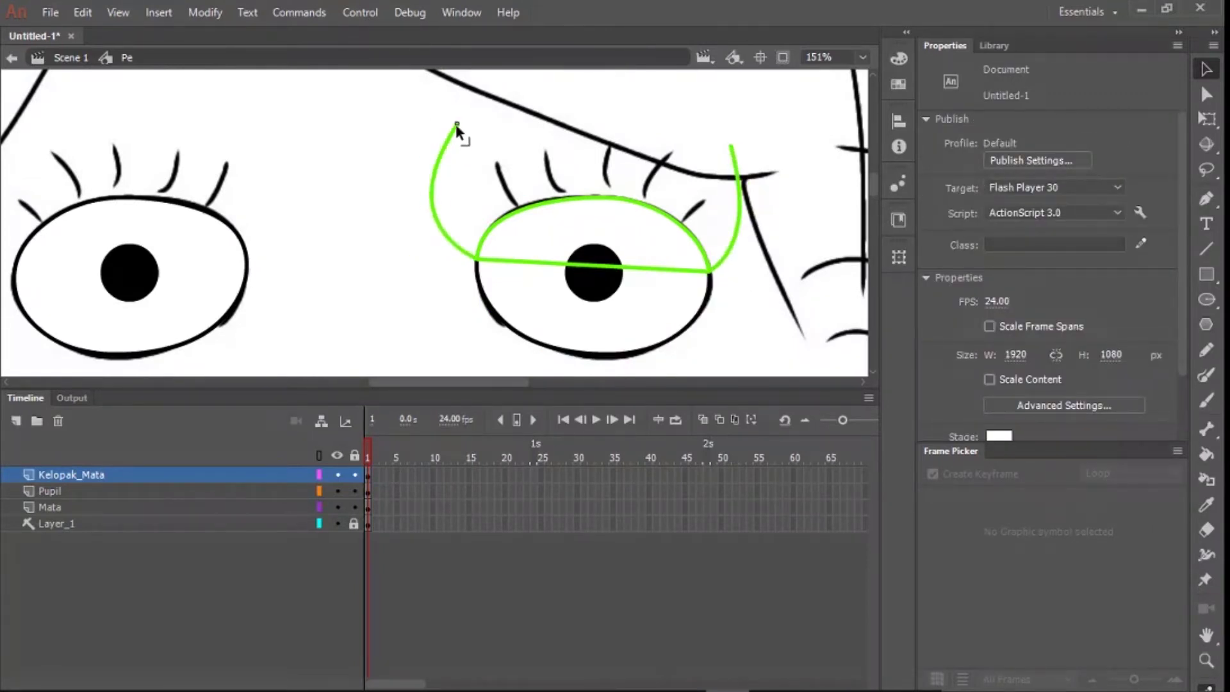
- Close the top of the eyelid shape with a green line, arch it upward, and delete the overhanging ends at both corners
key(n)
drag(767, 162, 398, 129)
key(k)
key(v)
drag(673, 154, 681, 120)
click(754, 161)
shift+click(731, 150)
shift+click(456, 127)
shift+click(424, 132)
key(Delete)
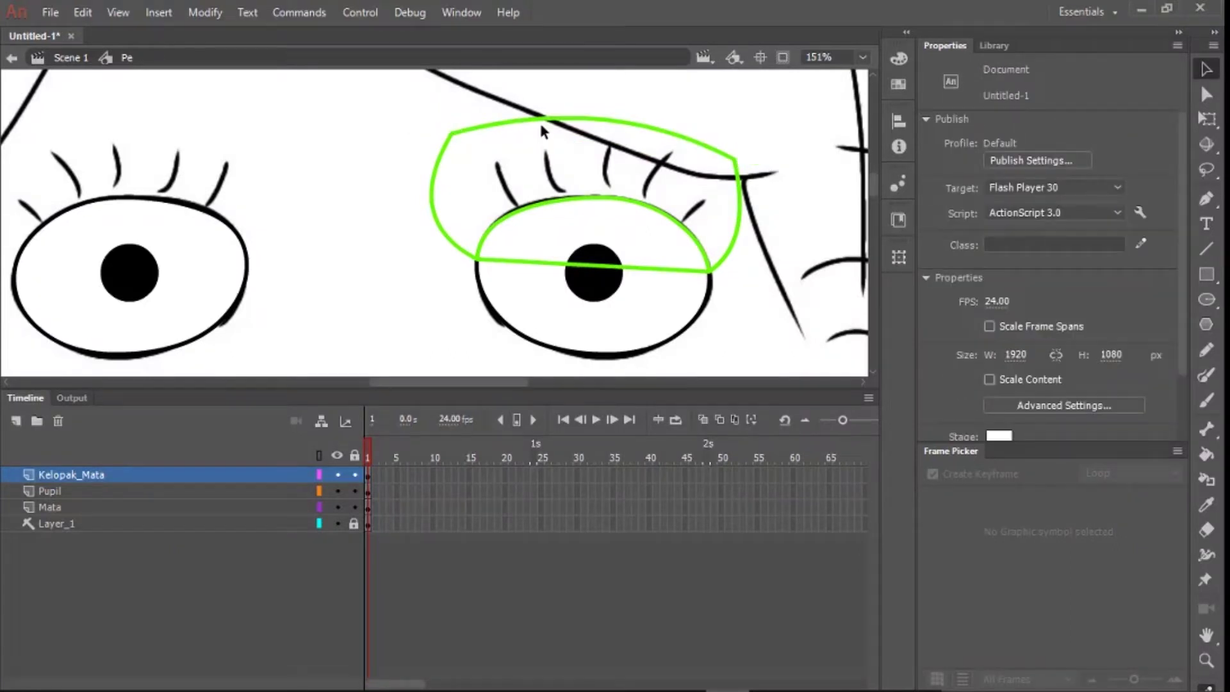
- Delete the straight green line crossing the middle of the eye
scroll(544, 131, up, 1)
click(548, 295)
key(Delete)
click(617, 215)
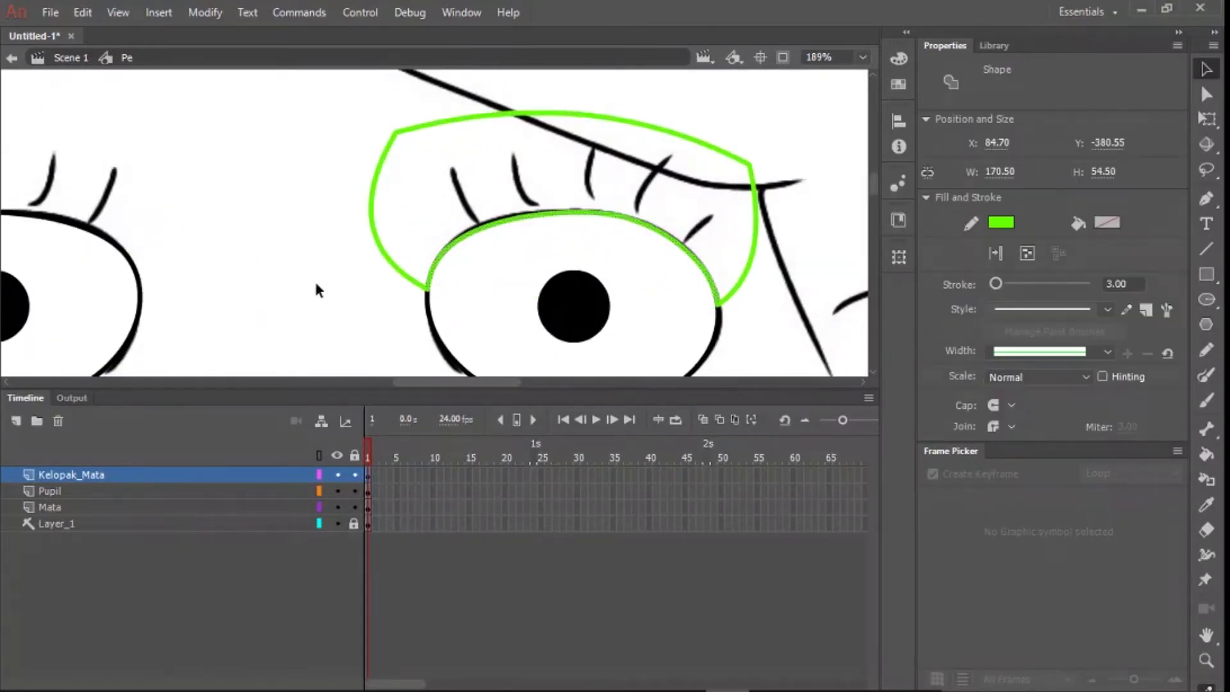
- Draw a black line over the leftmost sketched eyelash of the right-hand eye and curve it to match
scroll(545, 216, up, 1)
key(n)
click(1001, 144)
click(705, 206)
scroll(511, 298, up, 1)
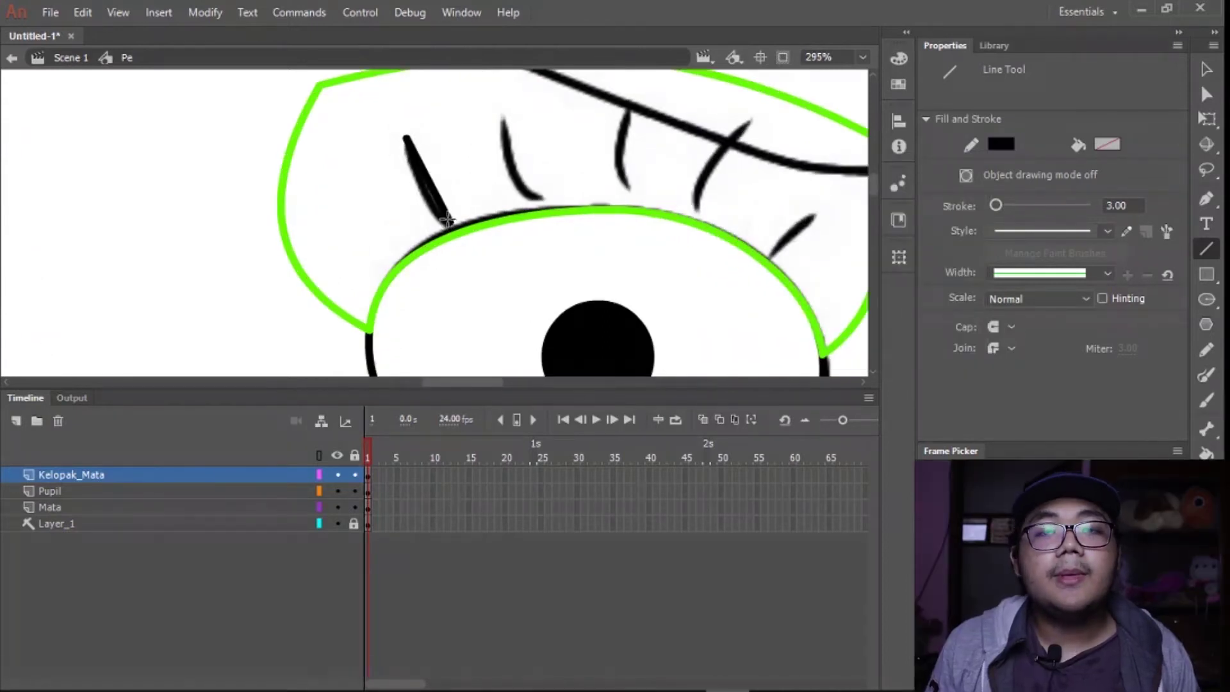
key(v)
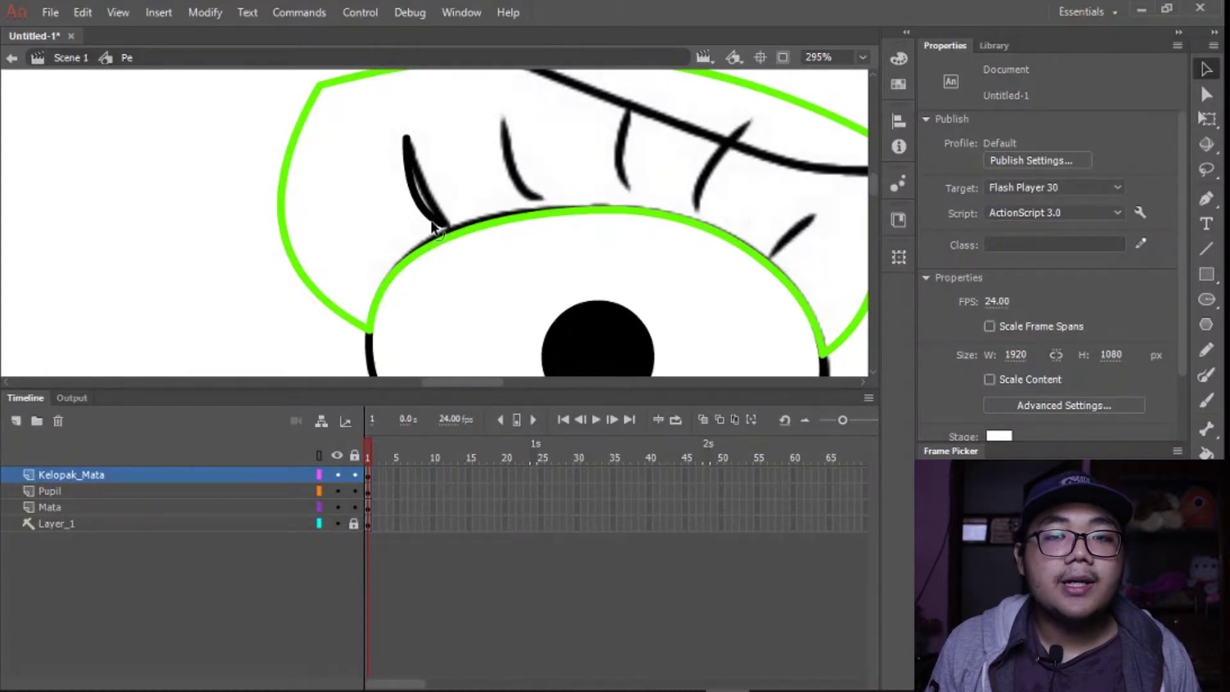
click(424, 214)
- Duplicate the curved eyelash over the other sketched lashes along the lid and reshape the copies to follow the sketch
mouse_move(421, 210)
mouse_down()
mouse_move(500, 205)
mouse_move(504, 173)
mouse_up()
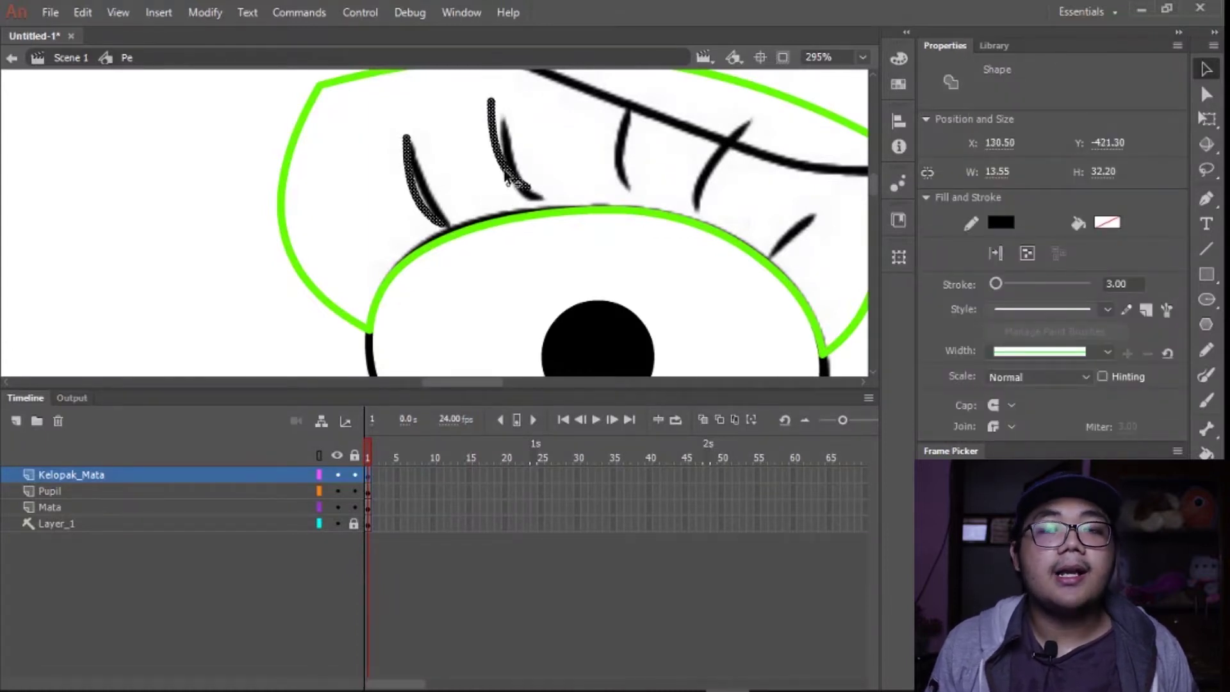
drag(599, 168, 766, 238)
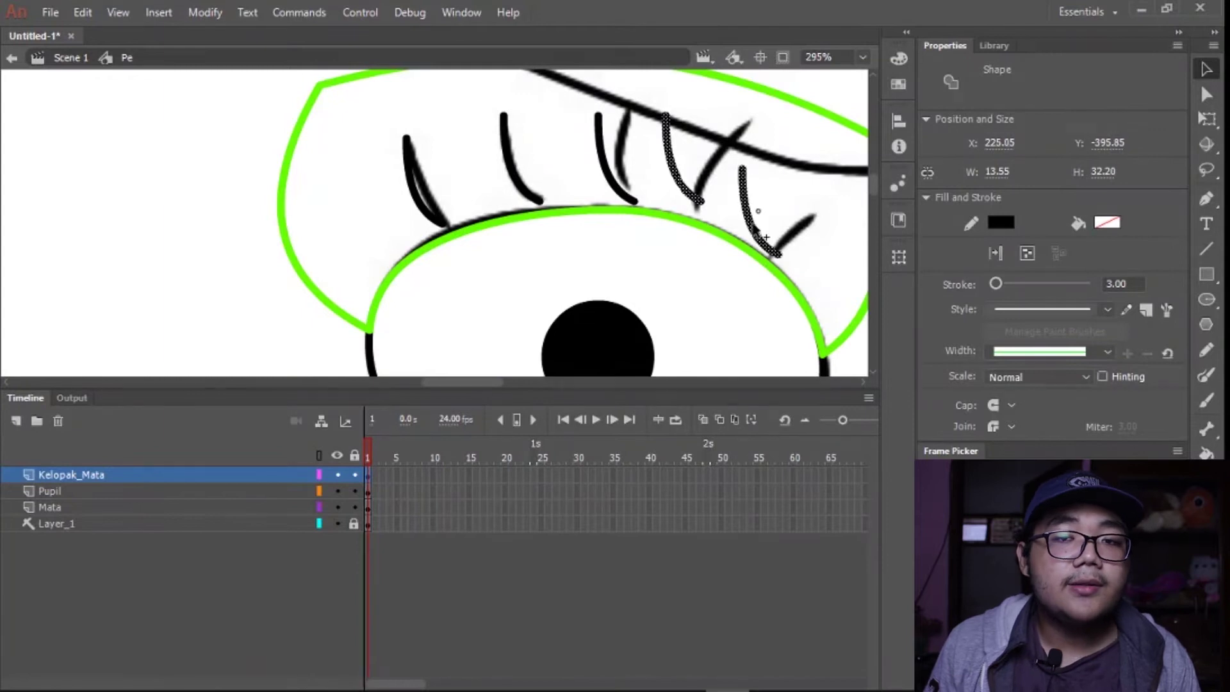
click(789, 178)
drag(789, 178, 704, 189)
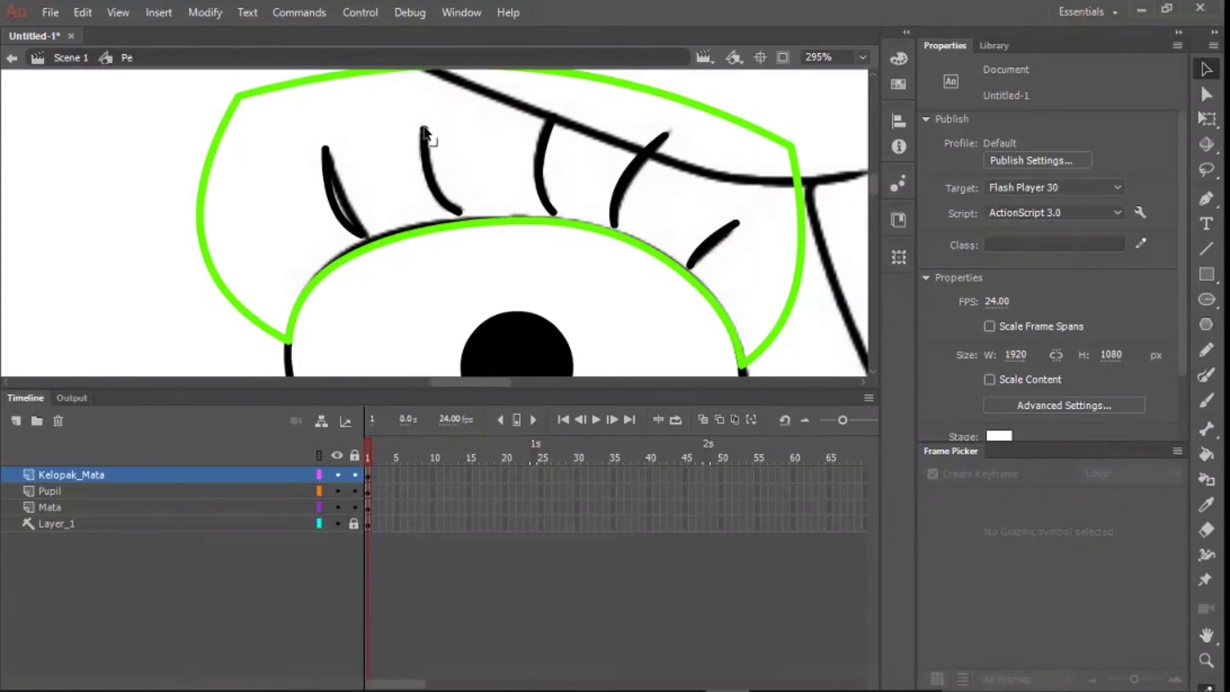
- Place the skin-tone palette image to the left of the head, then lock Layer_1 and return to the Kelopak_Mata layer
key(ctrl+minus)
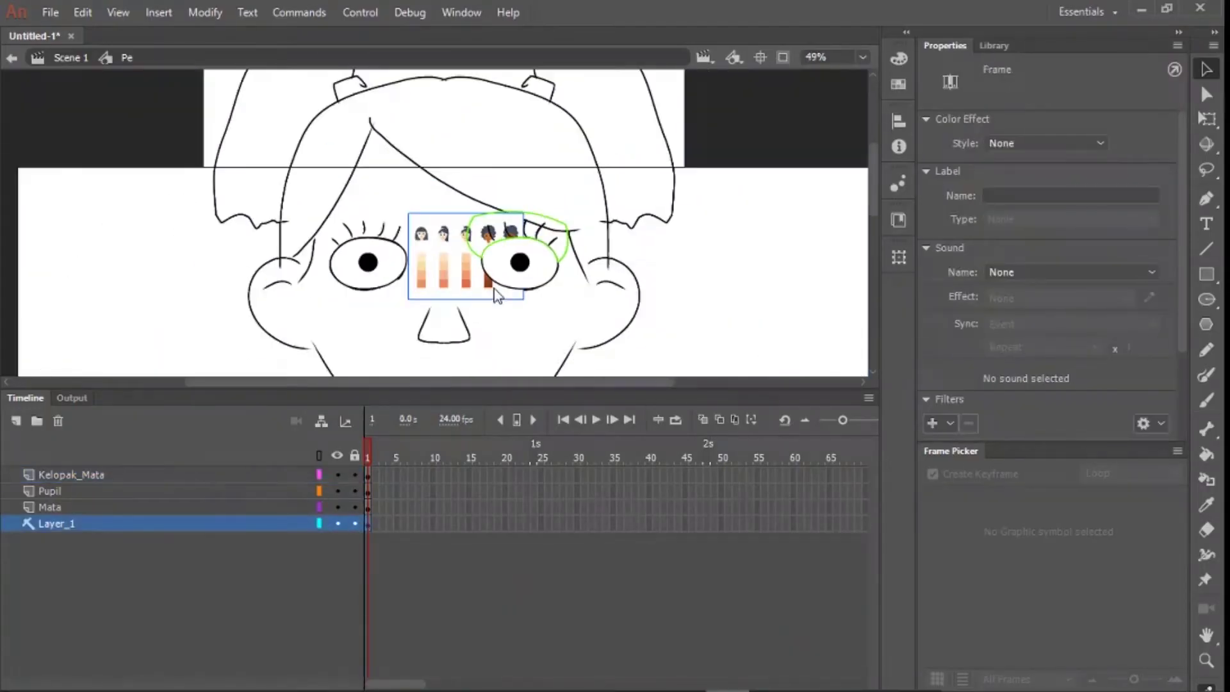
click(353, 523)
click(190, 482)
key(k)
key(v)
click(820, 259)
- Fill the eyelid shape with the light orange skin tone #F3BB7F sampled from the palette image
key(k)
click(1107, 145)
click(116, 242)
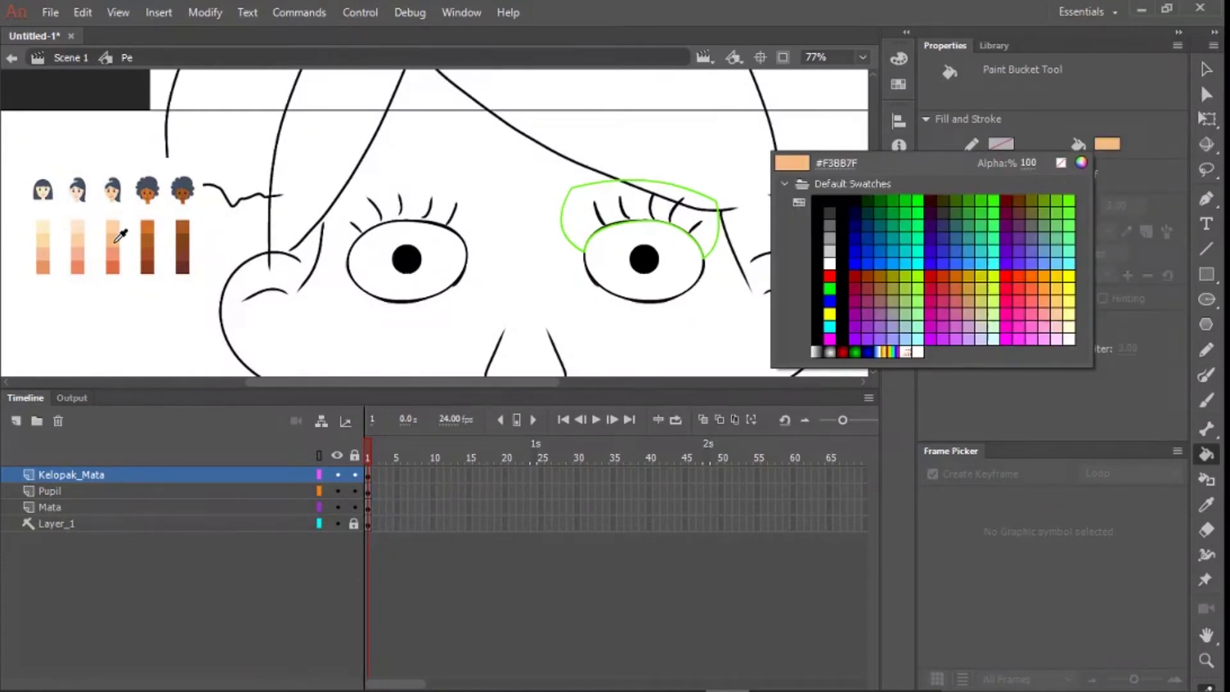
click(114, 238)
click(570, 233)
key(v)
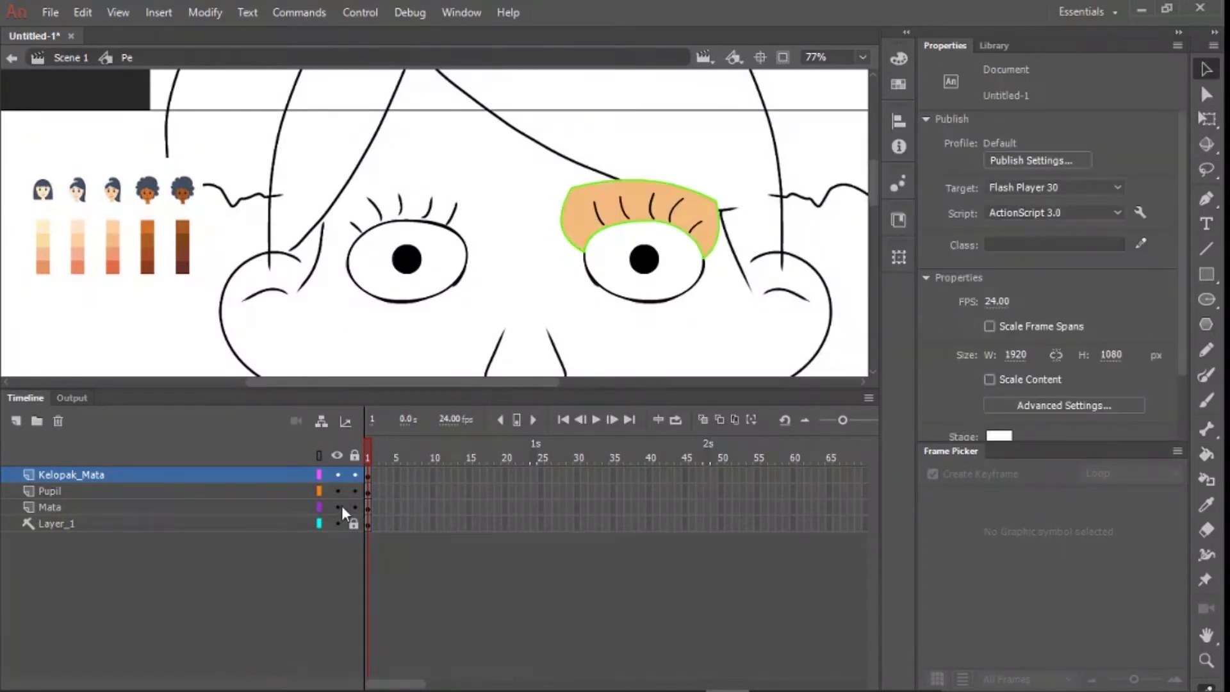
- Delete the eyelid's green outer outline and recolour the remaining arc along the eye black
scroll(677, 194, up, 3)
click(522, 245)
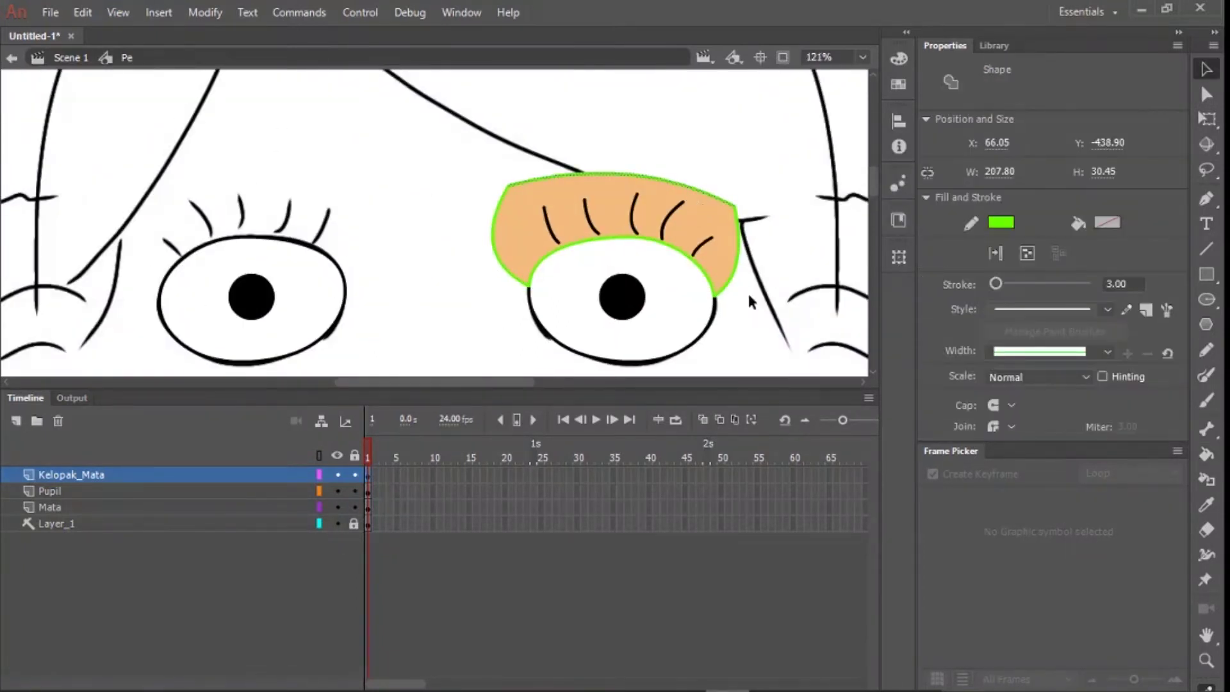
key(Delete)
click(623, 237)
click(997, 224)
click(736, 298)
click(737, 299)
- Convert all artwork on the Kelopak_Mata layer to a Graphic symbol named "kelopak mata pe"
click(143, 474)
right_click(632, 200)
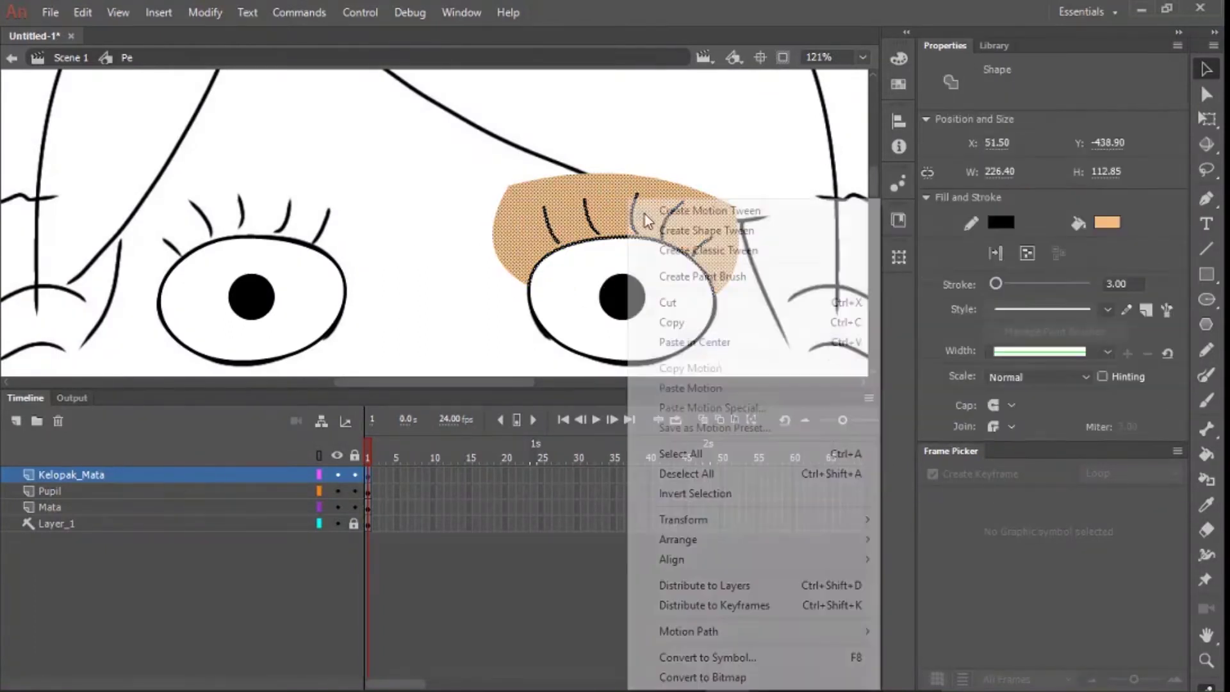
click(741, 659)
text(kelopak mata pe)
key(Return)
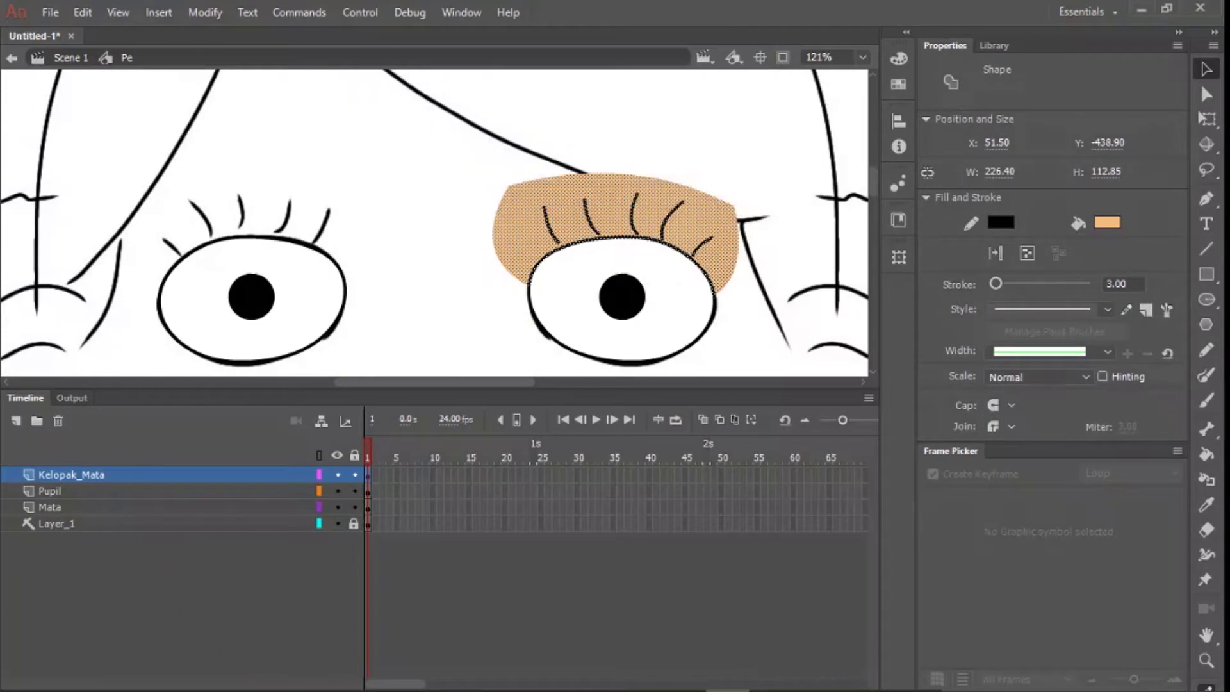
- Inside the eyelid symbol, group the eyelid artwork and place a horizontally flipped copy over the left-hand eye
drag(673, 226, 373, 225)
key(ctrl+z)
double_click(624, 218)
key(ctrl+g)
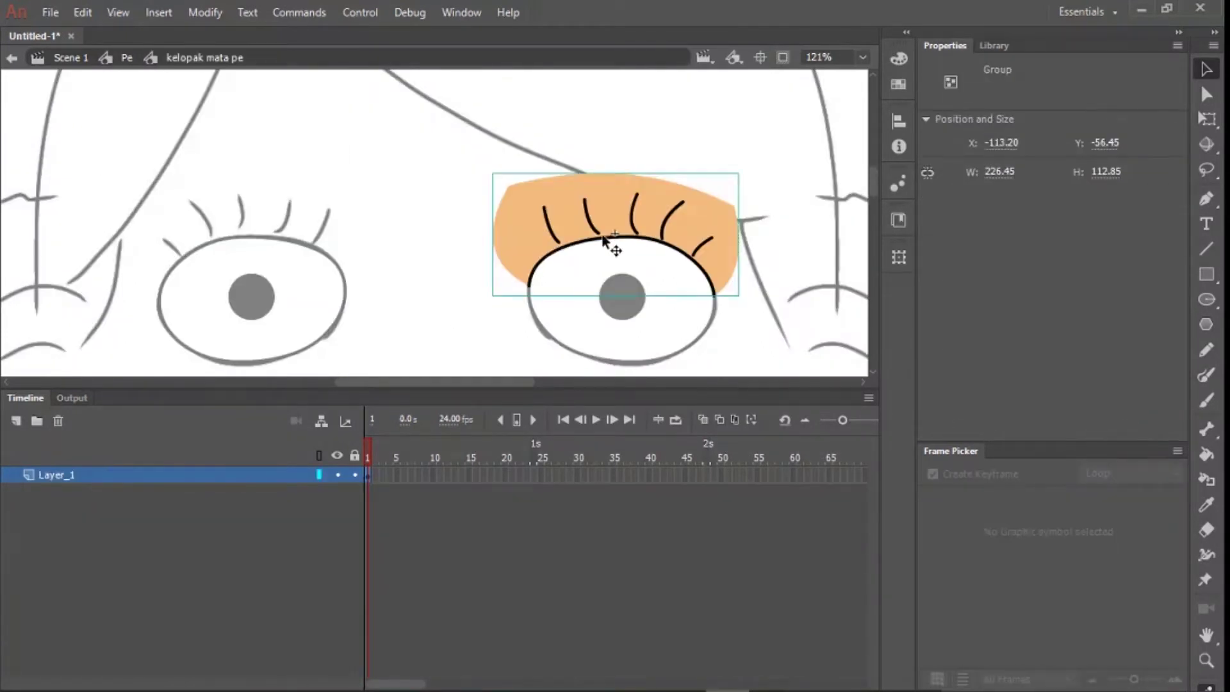
drag(604, 238, 285, 237)
click(900, 255)
click(697, 438)
drag(360, 221, 319, 212)
click(449, 307)
double_click(448, 303)
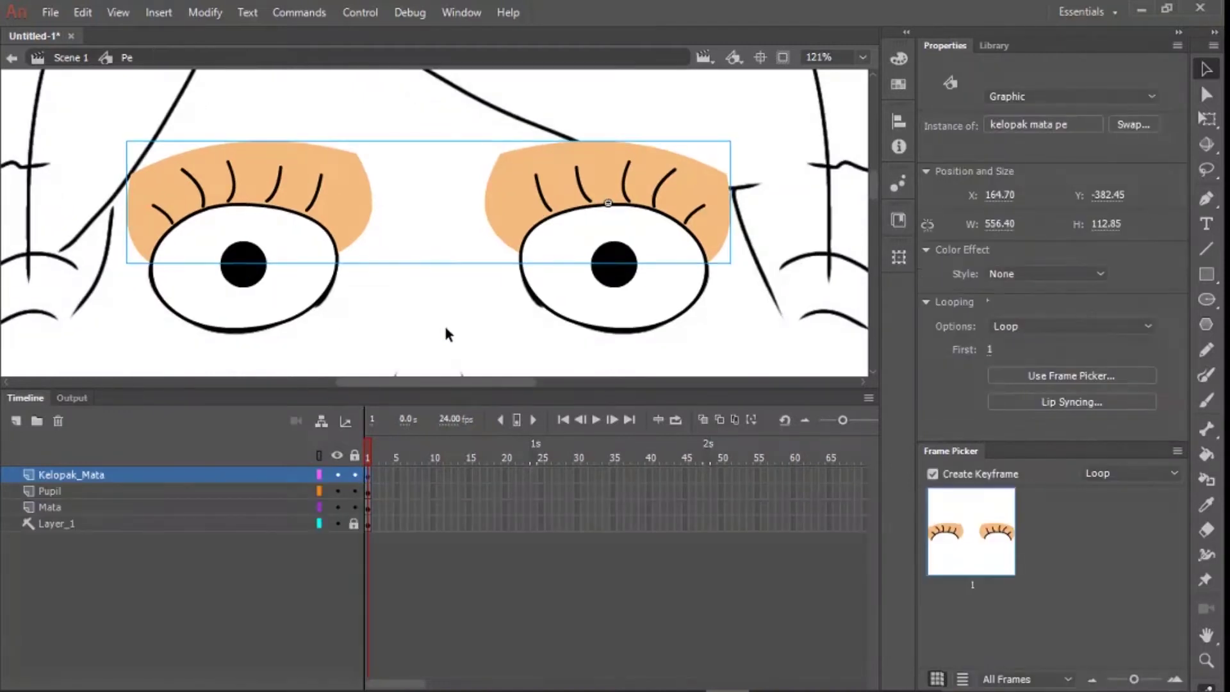
click(447, 328)
- Add a new layer above Kelopak_Mata and name it Hidung
scroll(472, 267, down, 6)
scroll(433, 178, up, 5)
click(16, 421)
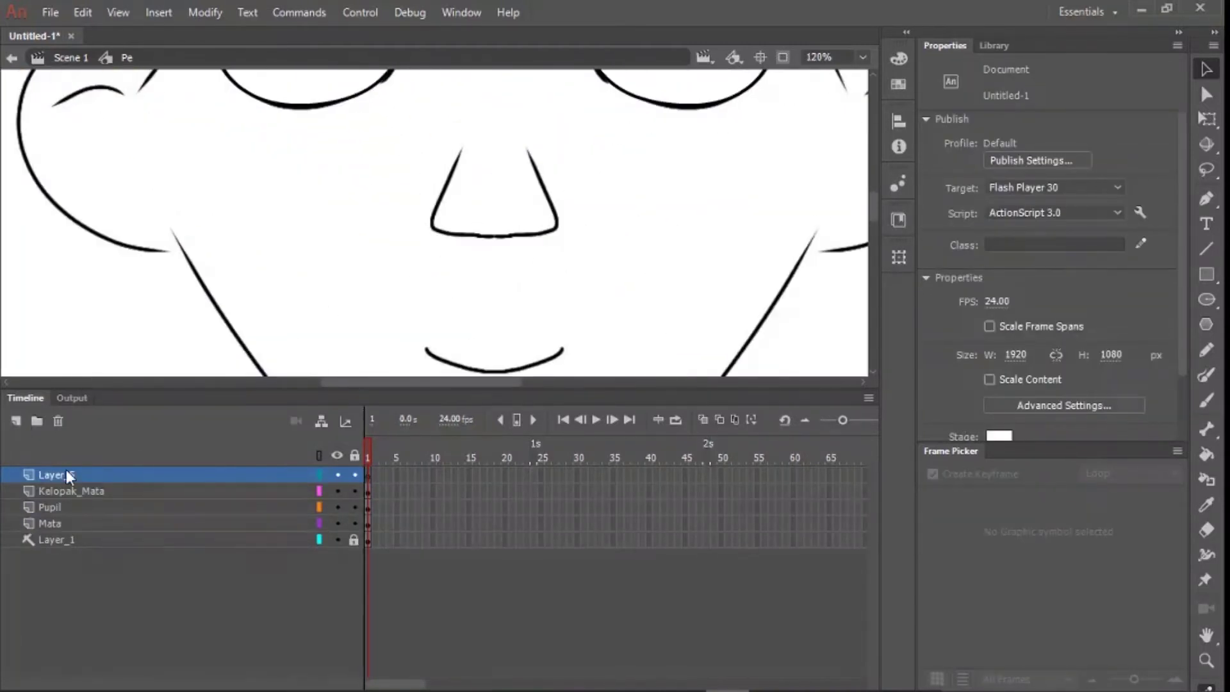
double_click(53, 474)
text(Hidung)
key(Return)
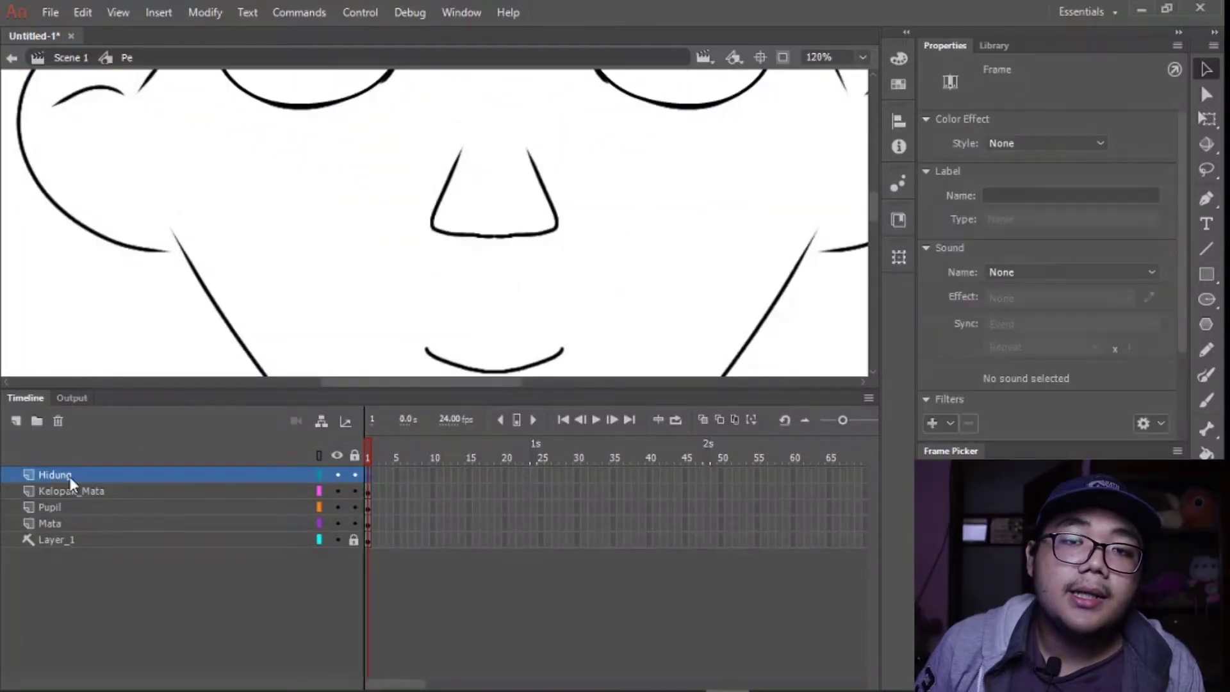
- Draw a black line for the left half of the nose and bend it along the sketched outline
scroll(498, 143, up, 4)
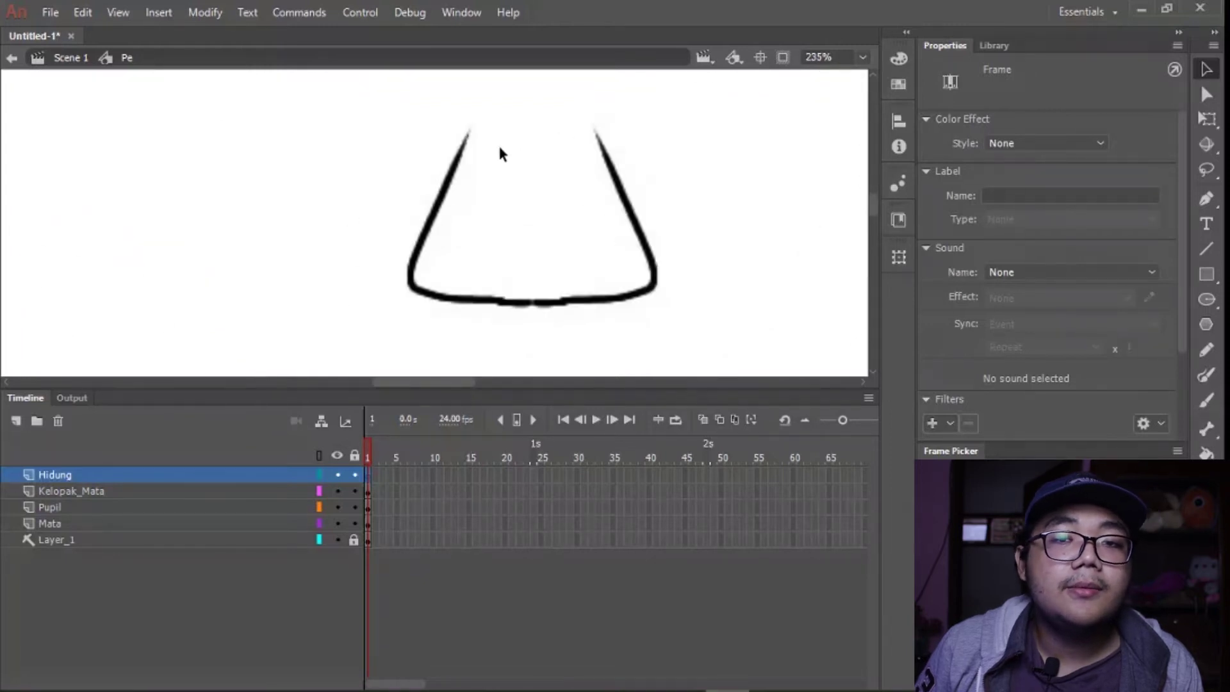
drag(498, 143, 386, 153)
key(n)
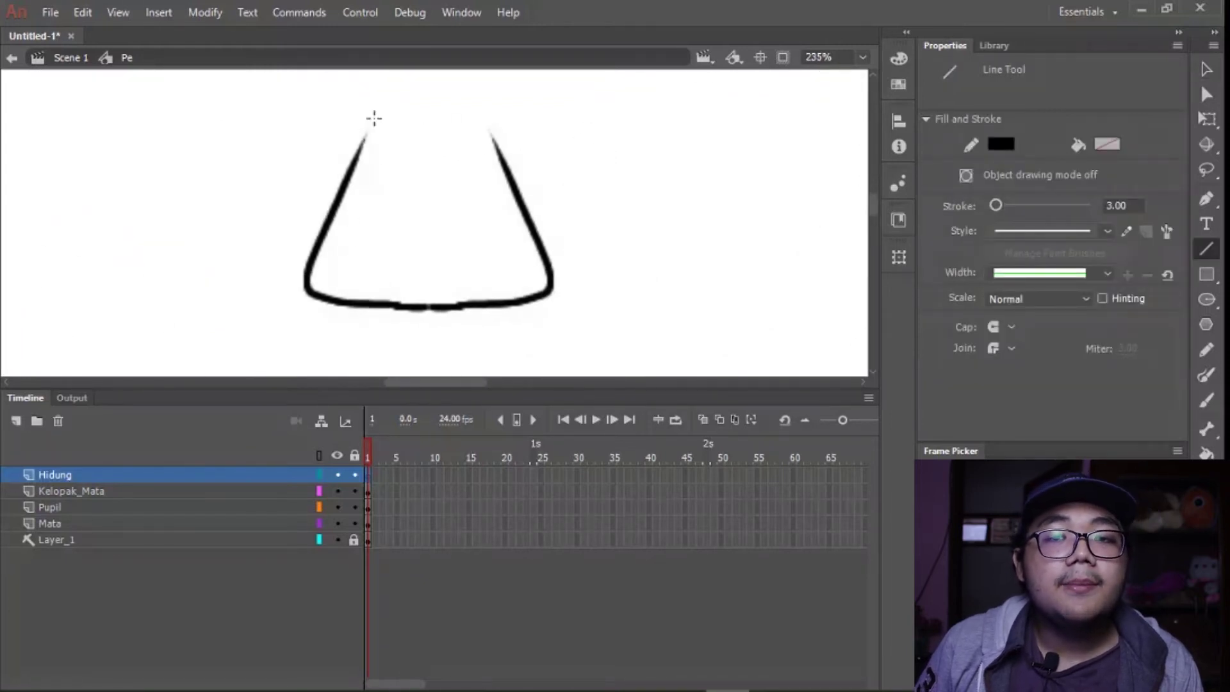
mouse_move(374, 114)
mouse_down()
mouse_move(297, 288)
mouse_move(404, 312)
mouse_up()
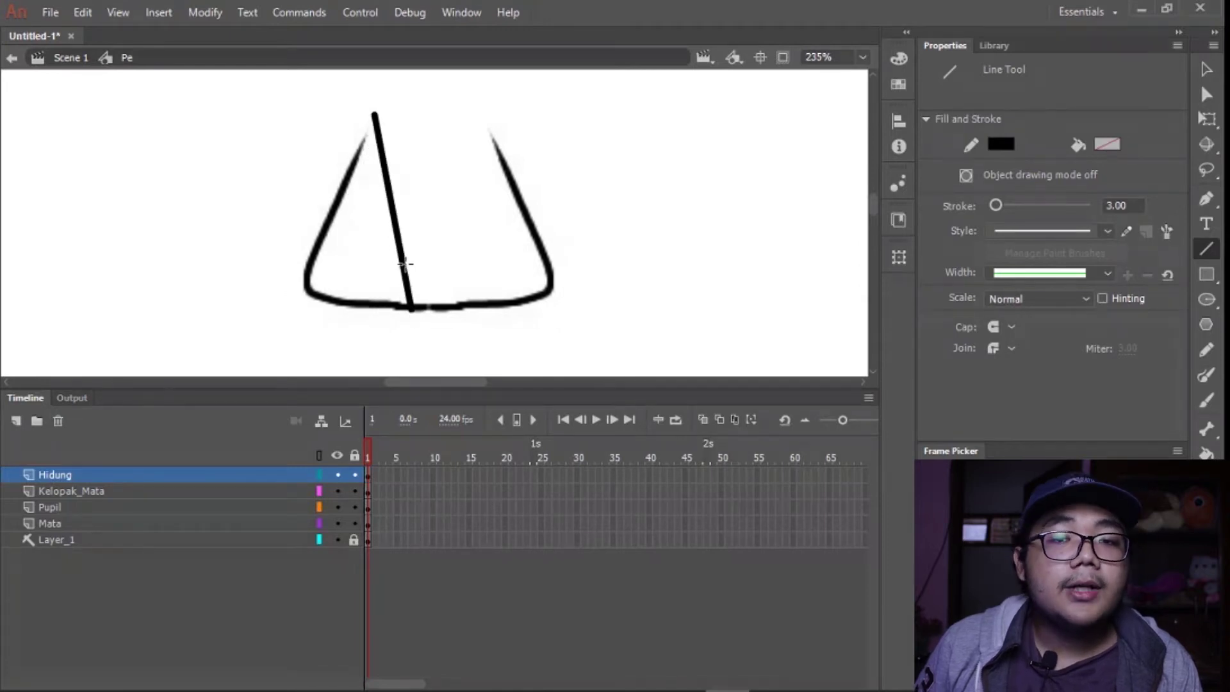
key(v)
drag(404, 264, 298, 327)
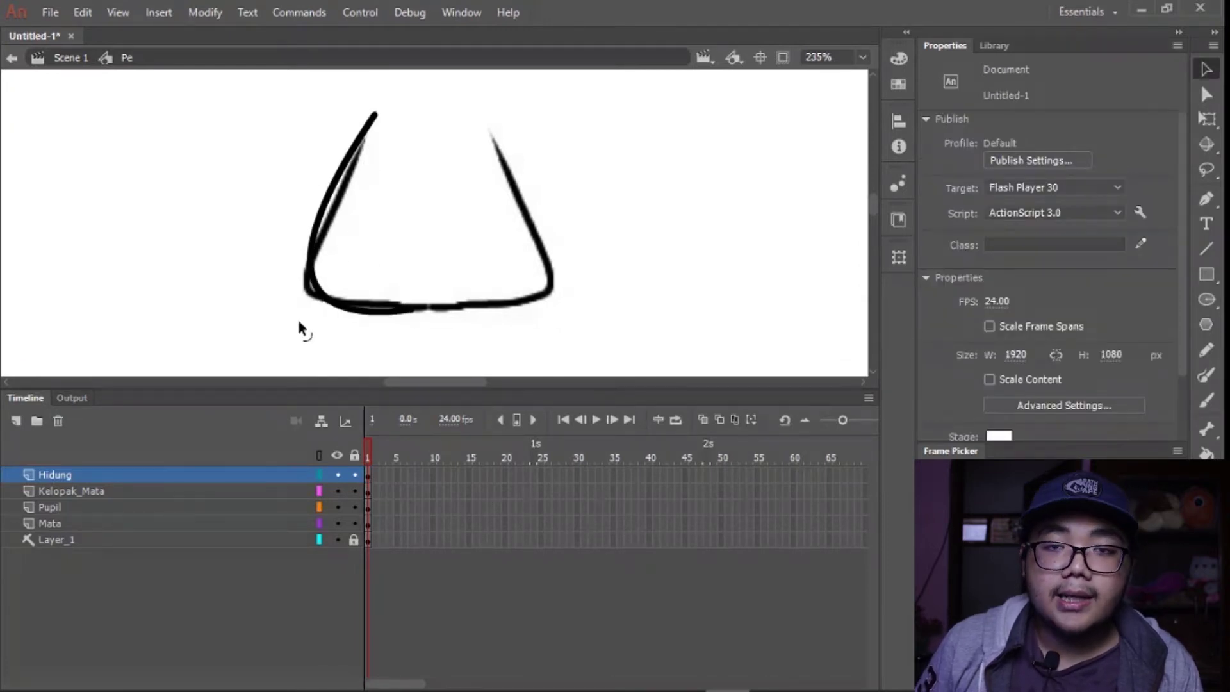
drag(322, 218, 327, 236)
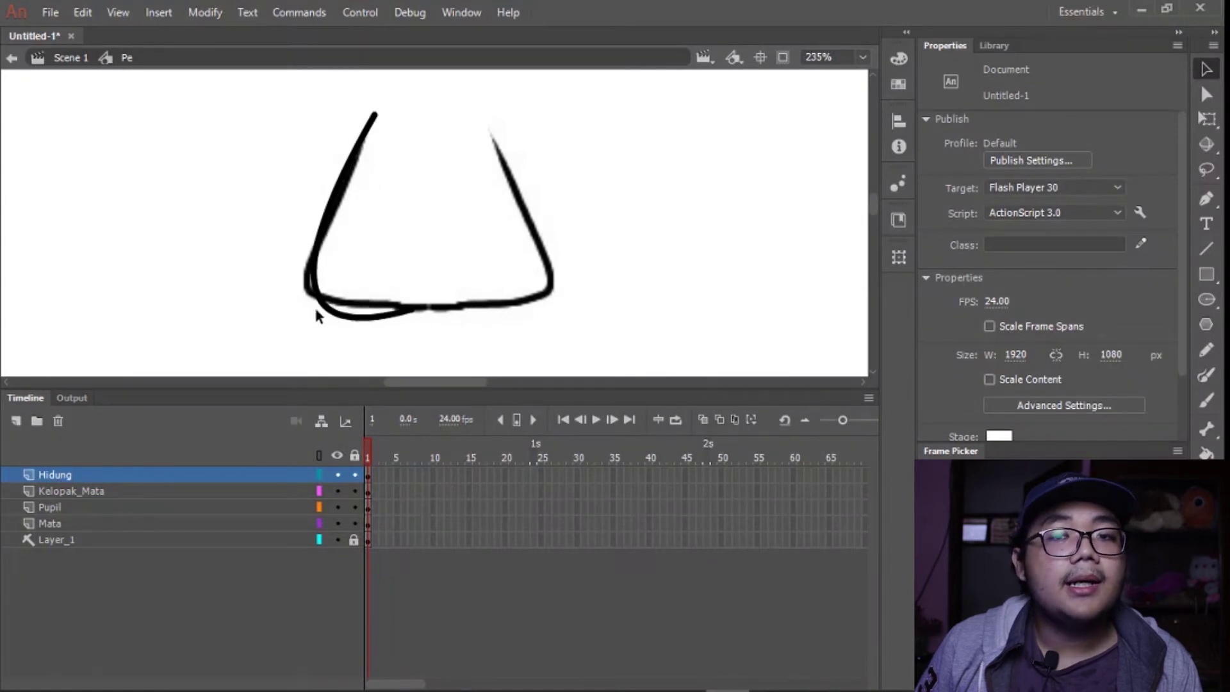
drag(326, 313, 318, 329)
- Draw a line across the base of the nose curve and delete the unwanted lower segment and overhanging ends
key(n)
drag(447, 314, 241, 291)
key(v)
click(362, 324)
shift+click(430, 313)
shift+click(266, 297)
key(Delete)
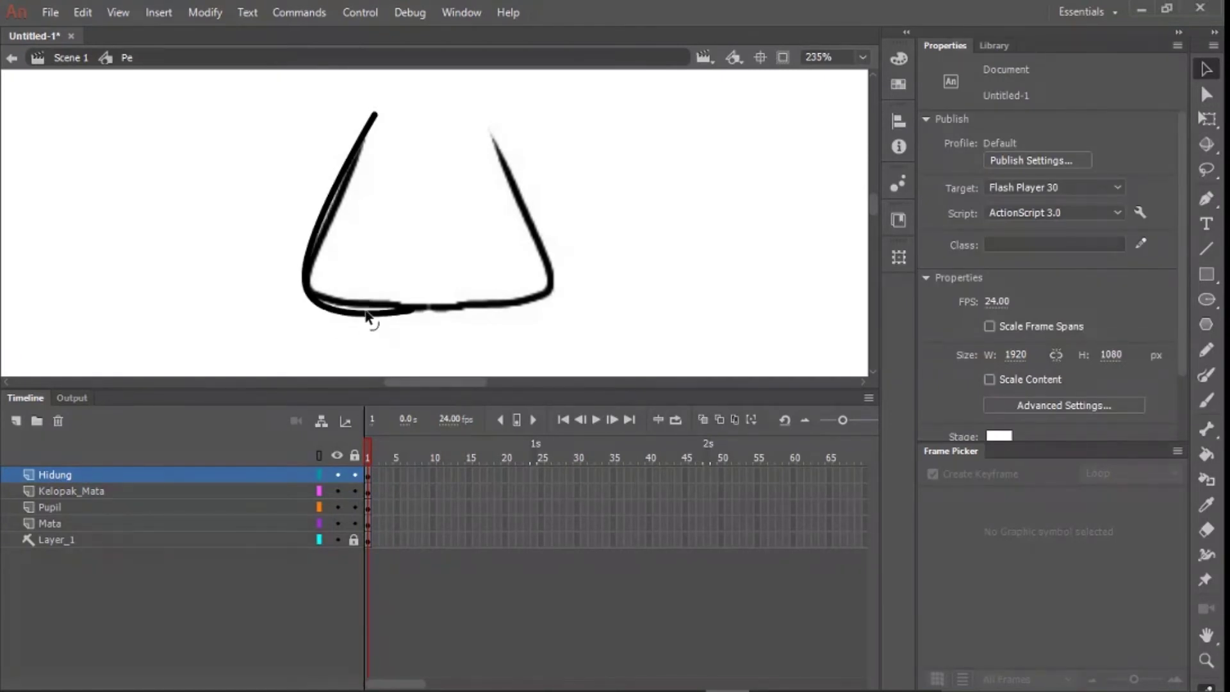
- Place a horizontally flipped copy of the nose curve as the right half and hide Layer_1
click(370, 306)
key(q)
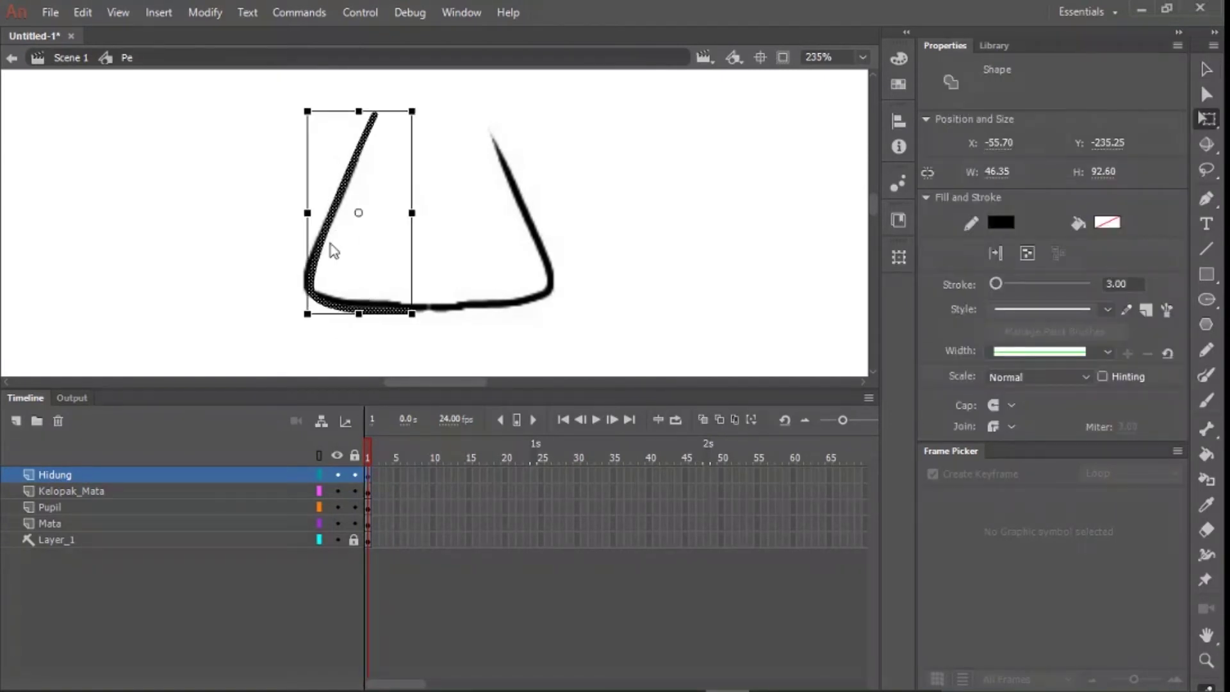
click(895, 257)
click(704, 440)
drag(382, 195, 520, 198)
click(338, 539)
click(425, 321)
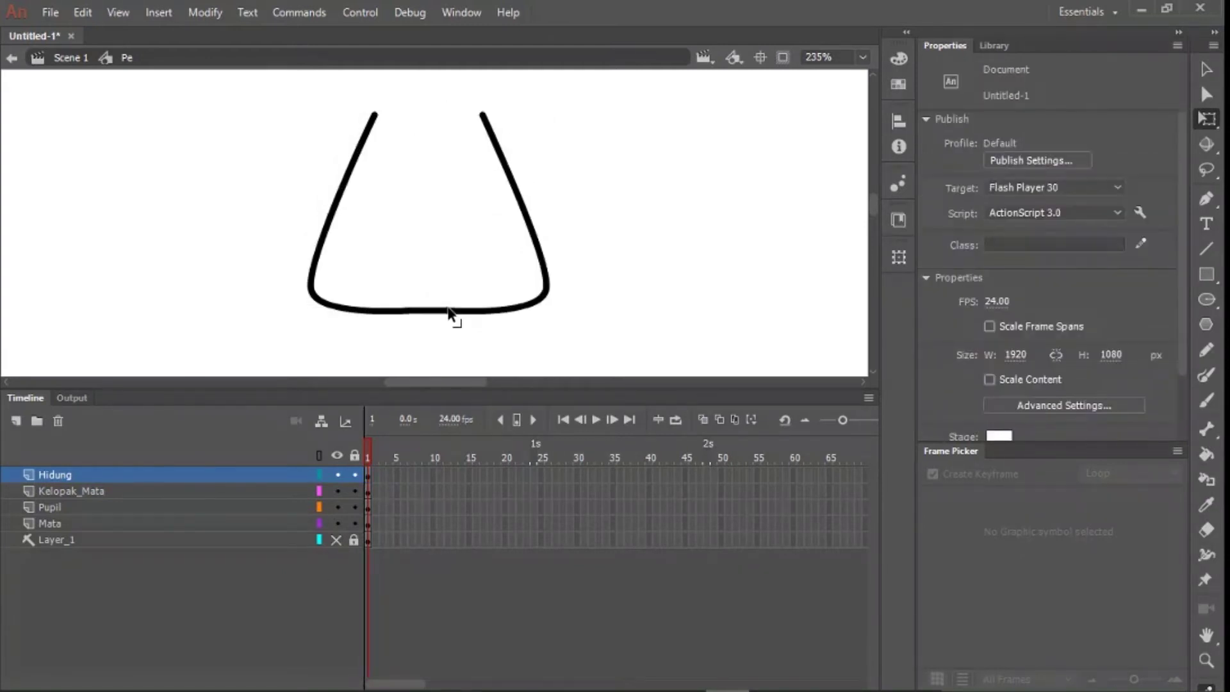
- Group the two nose halves and make the sketch on Layer_1 visible again
click(530, 307)
shift+click(415, 312)
key(v)
key(ctrl+g)
scroll(509, 300, down, 5)
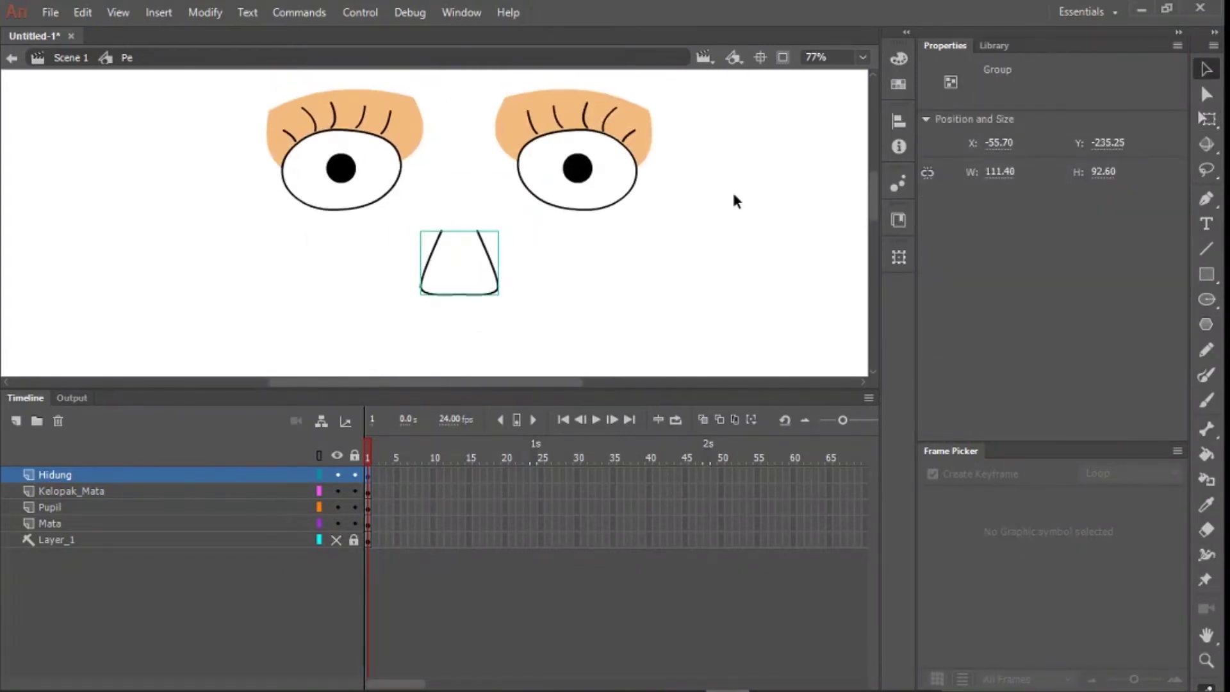
click(906, 125)
click(556, 276)
scroll(544, 279, down, 3)
click(336, 541)
drag(625, 299, 619, 233)
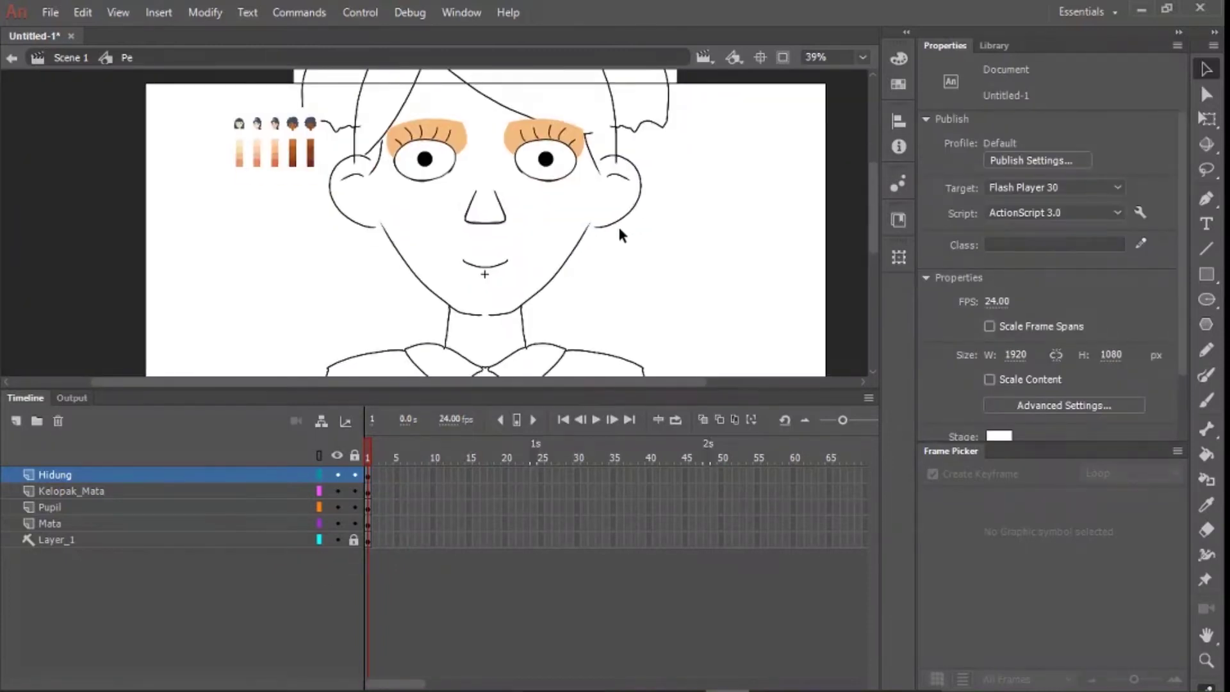
- Inside the nose group, draw a horizontal line across the nose's open top to close the shape
scroll(477, 200, up, 4)
click(485, 207)
scroll(485, 207, up, 3)
key(n)
drag(640, 182, 531, 171)
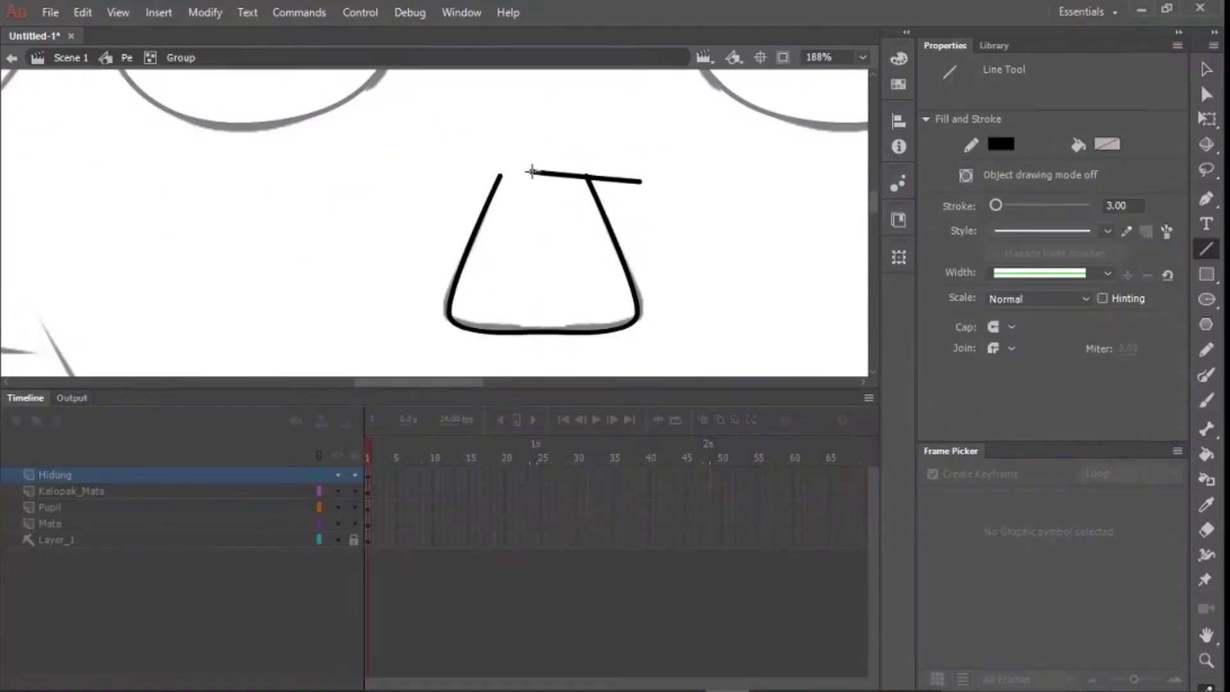
- Fill the closed nose with the light orange skin tone and delete the temporary closing line
key(k)
click(1107, 144)
click(1107, 144)
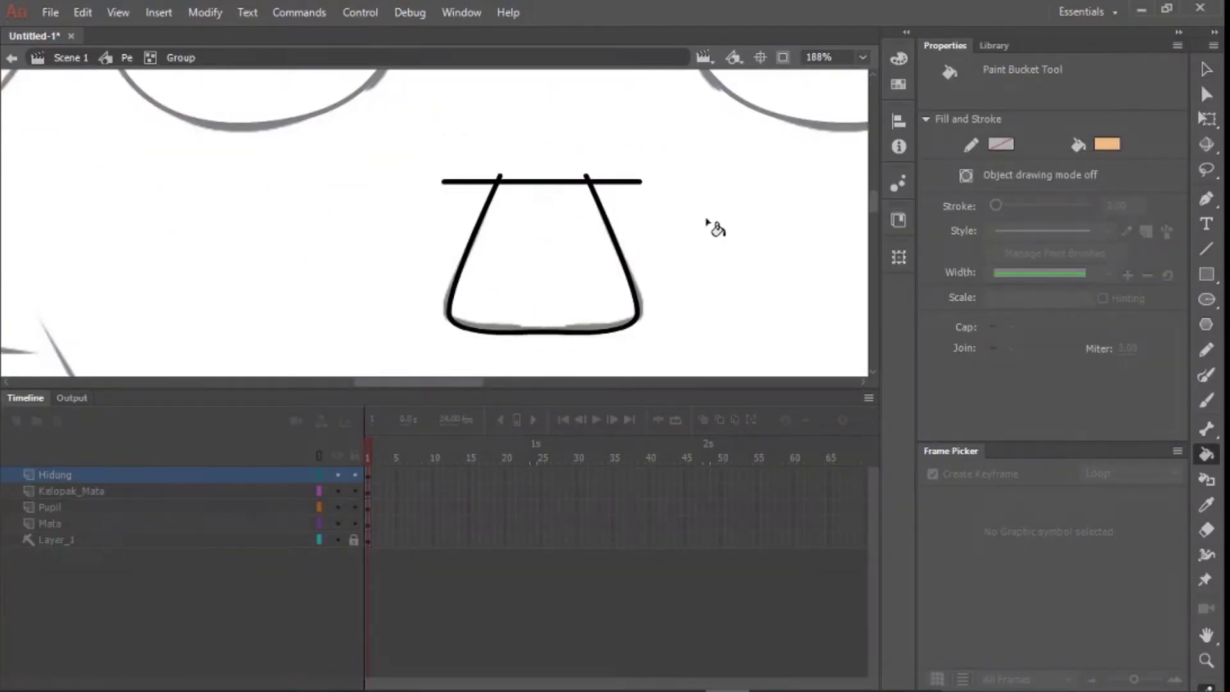
click(559, 257)
key(v)
click(470, 184)
key(Delete)
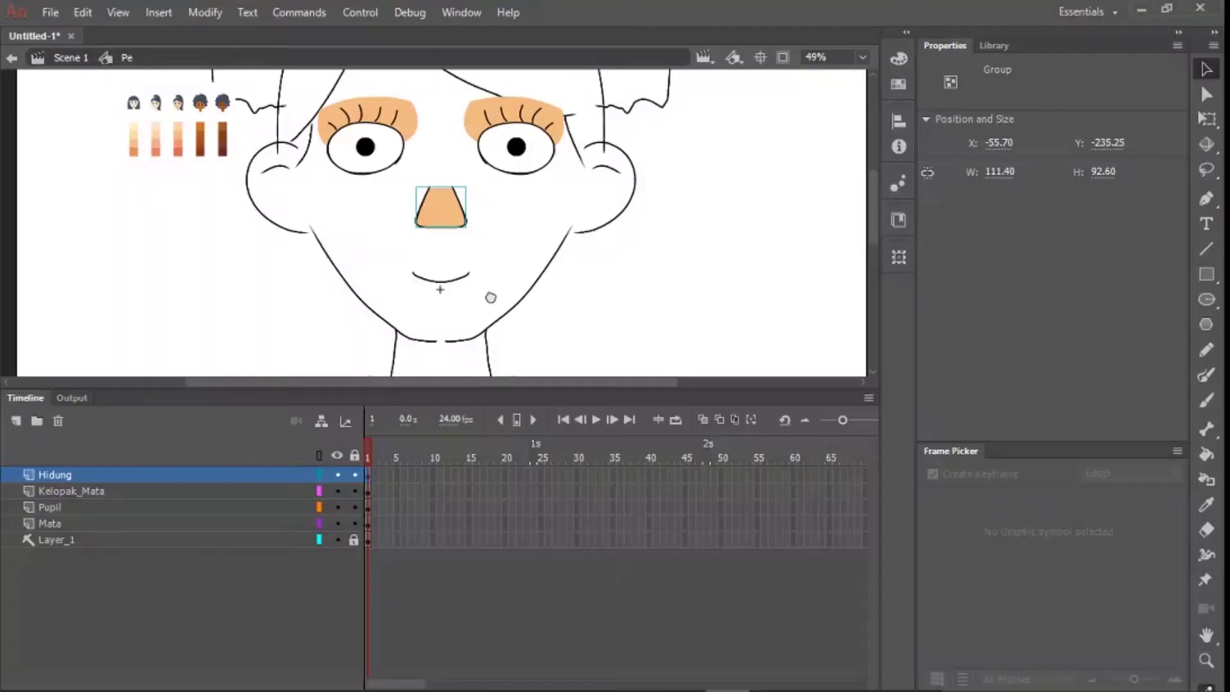
- Add a new layer above Hidung and name it Mulut
click(16, 421)
double_click(67, 474)
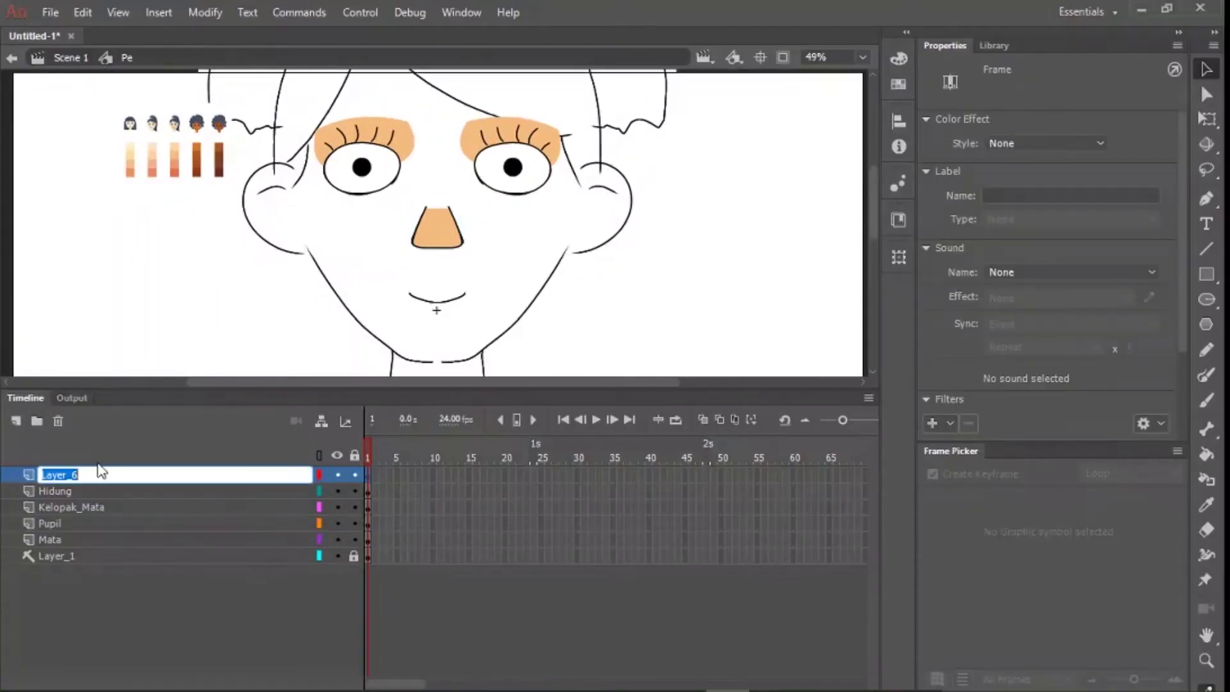
text(Mulut)
key(Return)
- Draw a line between the corners of the sketched mouth and bend it downward into a smile
scroll(594, 315, up, 5)
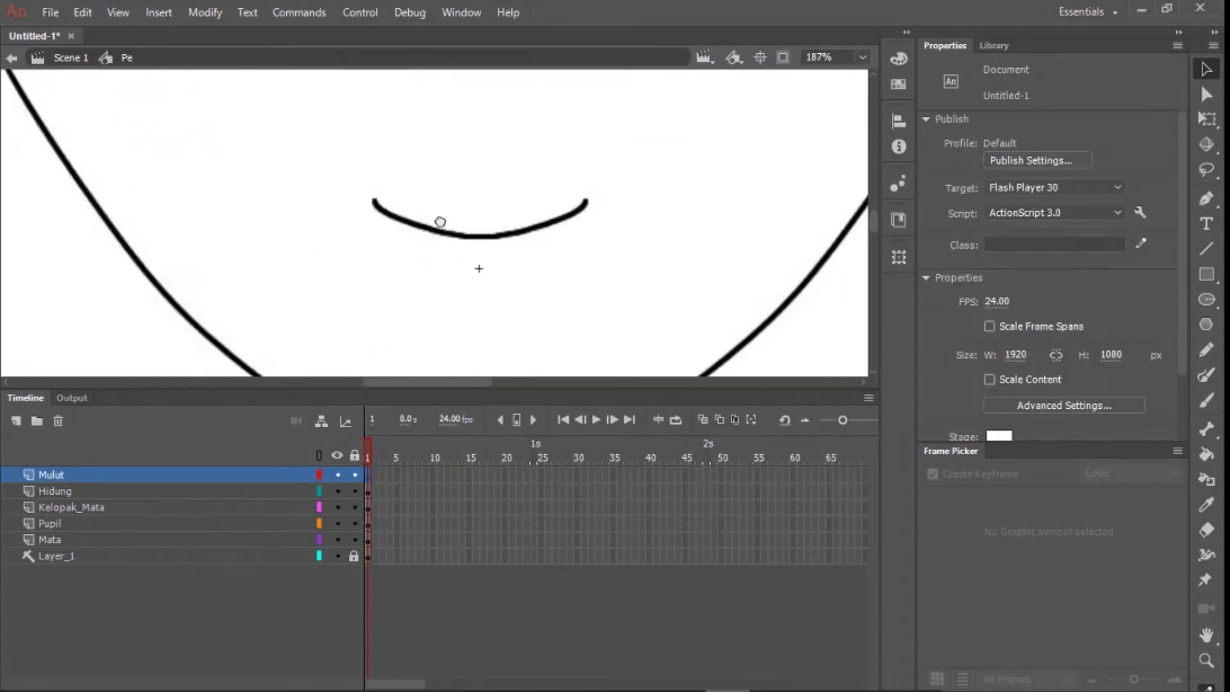
key(n)
drag(680, 197, 349, 197)
key(v)
click(497, 201)
key(Delete)
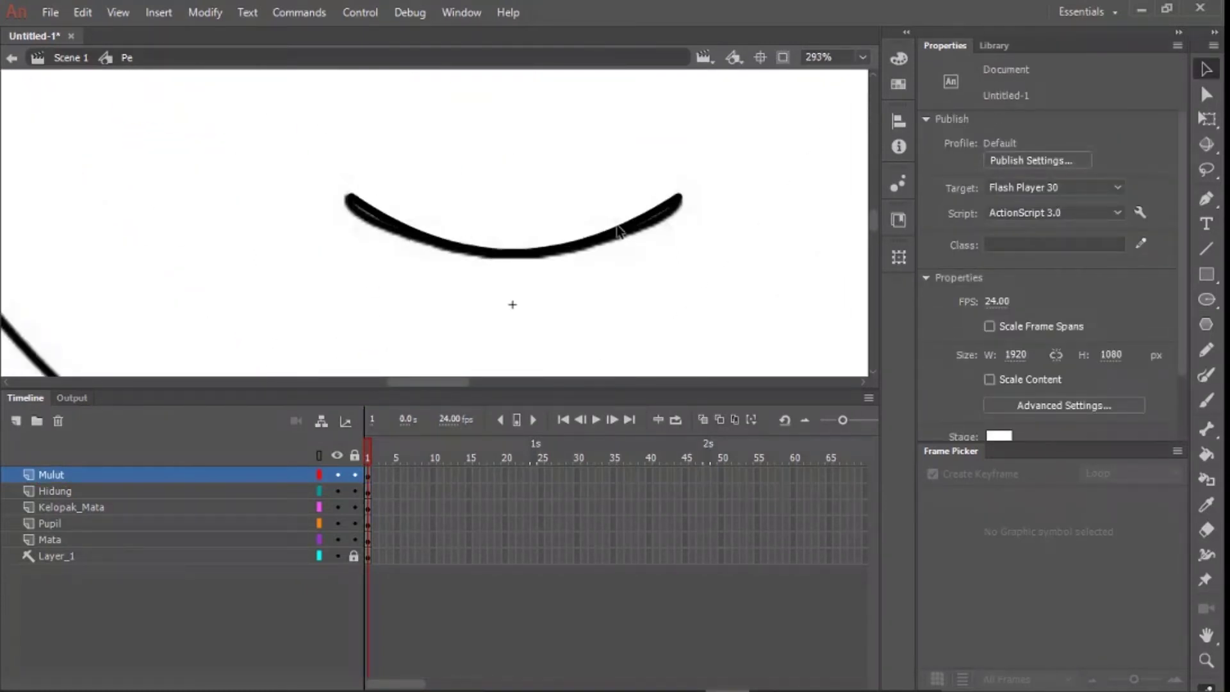
- Recolour the mouth line's stroke dark red
scroll(537, 282, down, 4)
scroll(537, 281, up, 2)
click(540, 290)
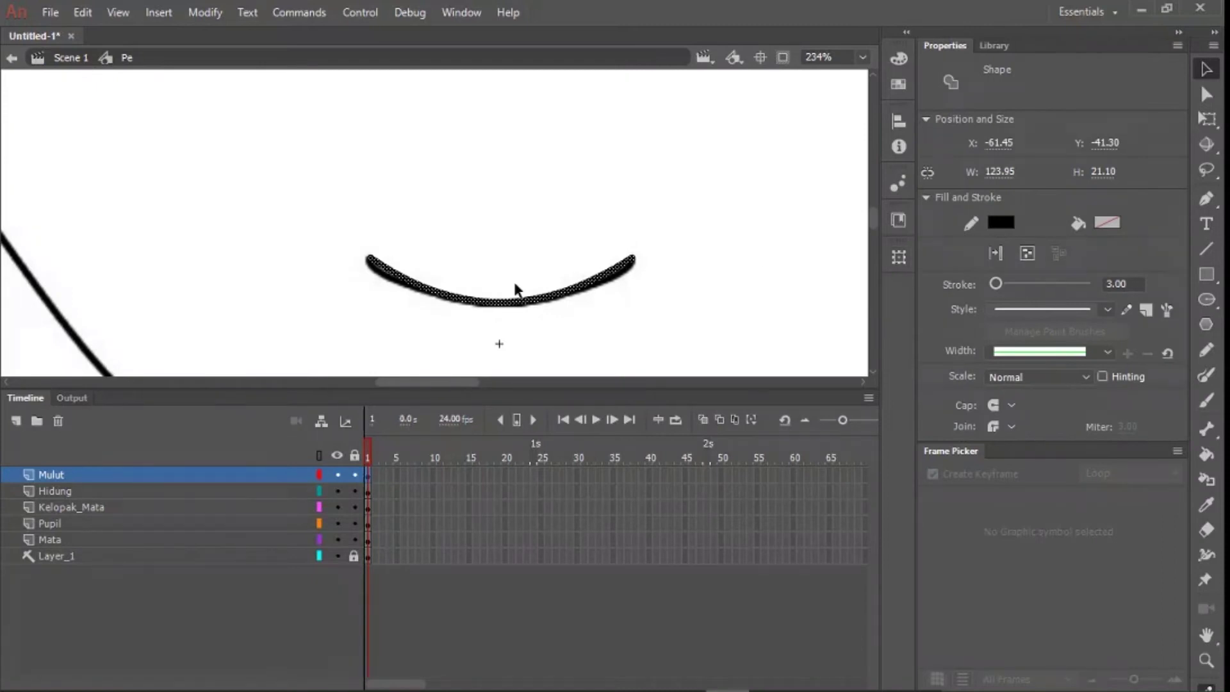
scroll(540, 290, up, 2)
click(1001, 222)
click(749, 354)
click(681, 282)
scroll(681, 282, down, 9)
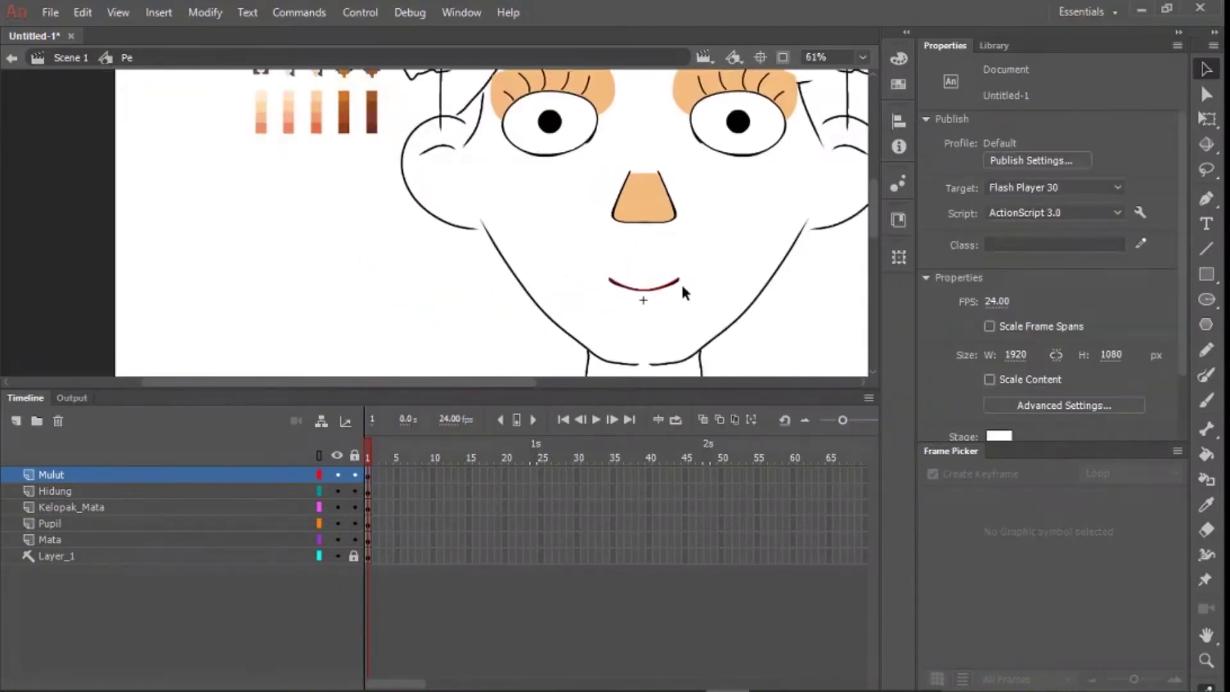
- Add a new layer above Mulut and name it Telinga
scroll(661, 275, up, 2)
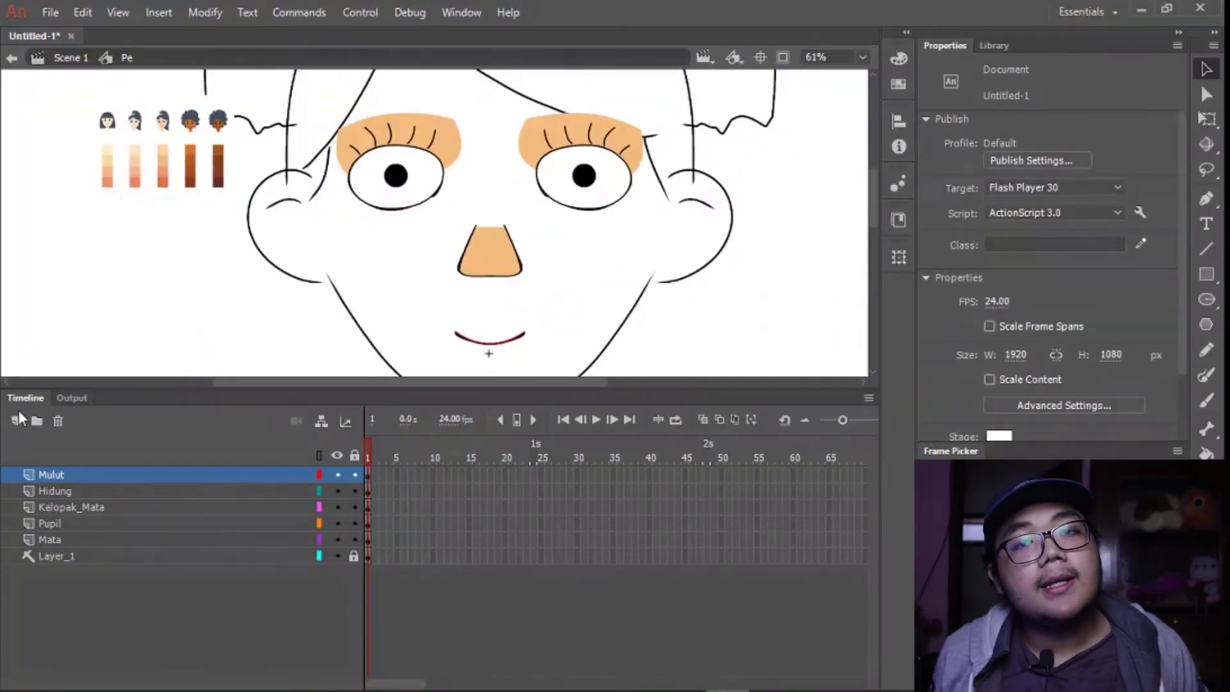
click(16, 421)
double_click(62, 475)
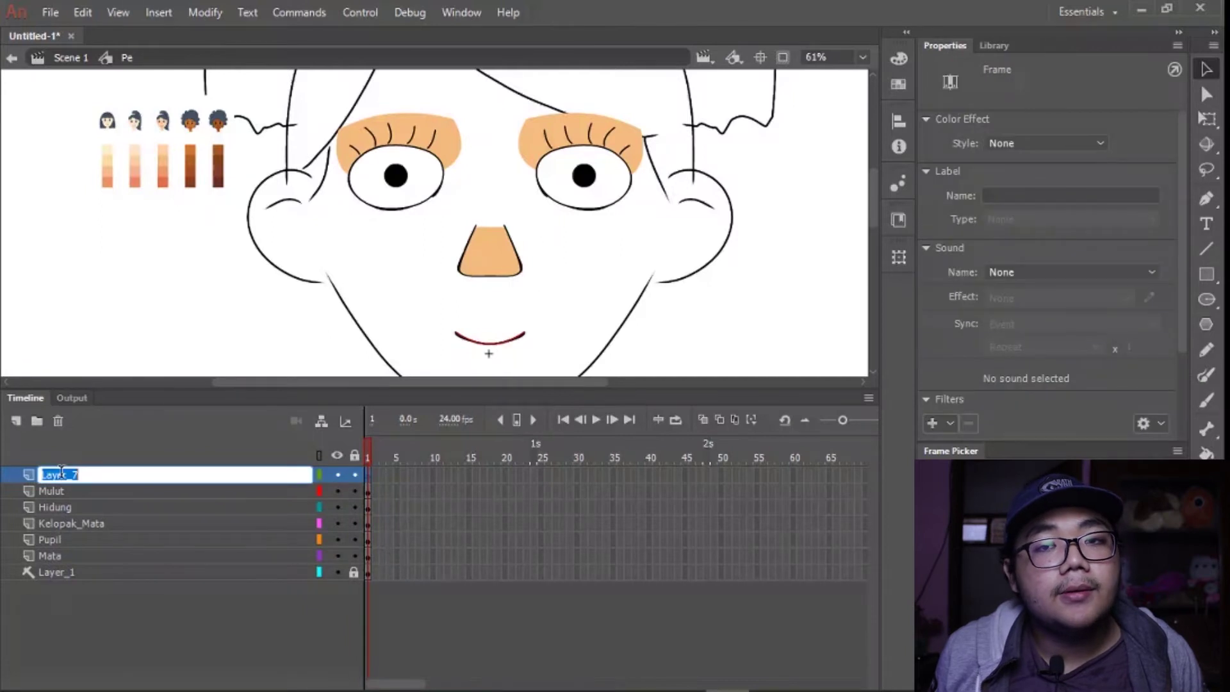
text(Telinga)
key(Return)
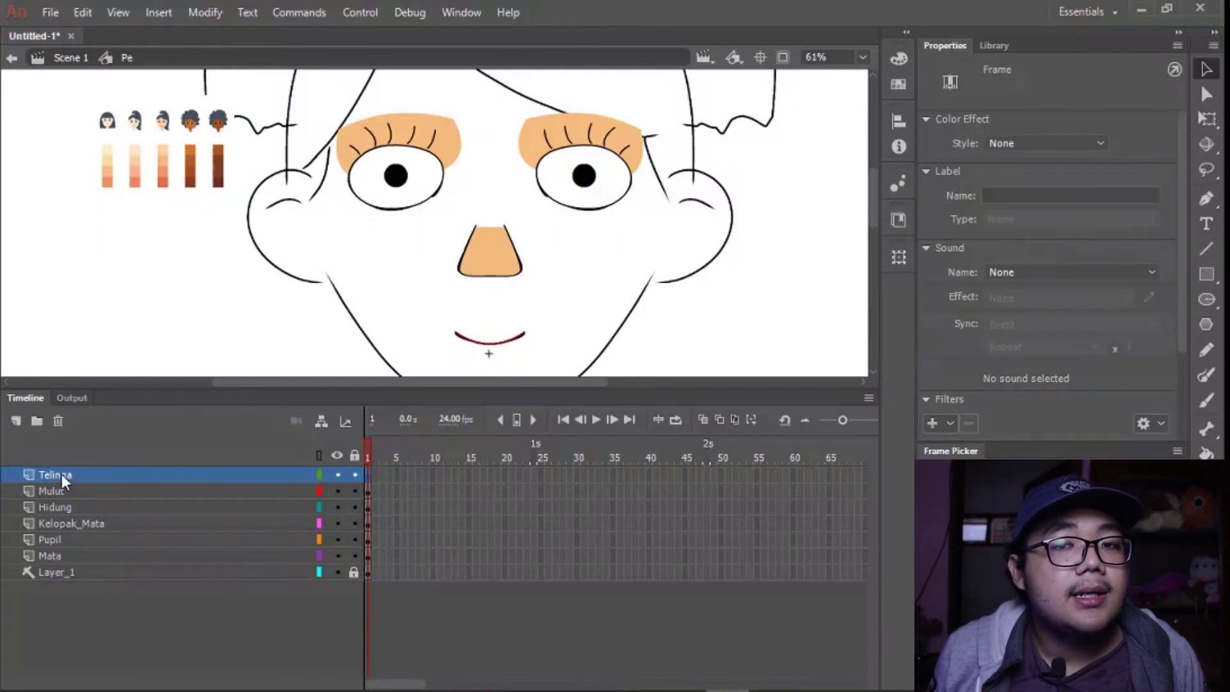
- Convert the mouth line into a symbol named "mulut pe"
scroll(435, 224, down, 2)
right_click(519, 272)
click(601, 660)
text(mulut pe)
key(Return)
scroll(602, 184, up, 1)
drag(602, 180, 555, 222)
- Activate the Telinga layer and set the Line tool's stroke colour to black
click(66, 476)
scroll(665, 168, up, 2)
mouse_move(665, 168)
mouse_down()
mouse_move(569, 178)
mouse_move(559, 310)
mouse_up()
click(1206, 248)
click(1000, 144)
click(731, 208)
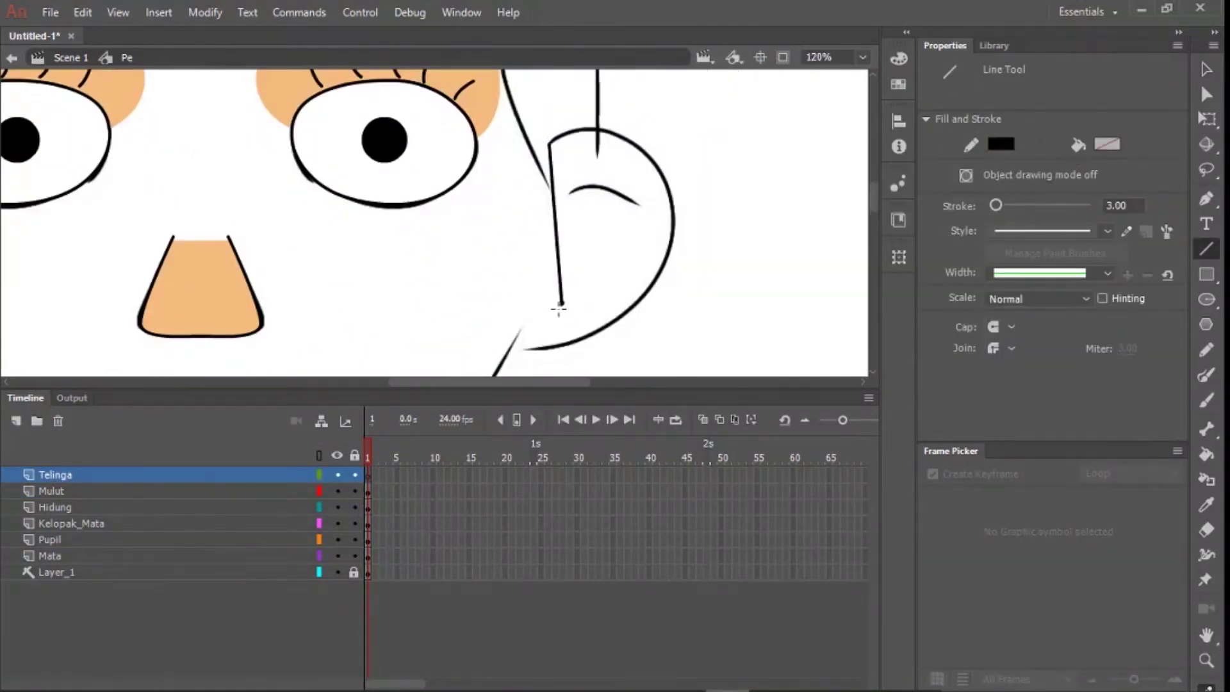
key(v)
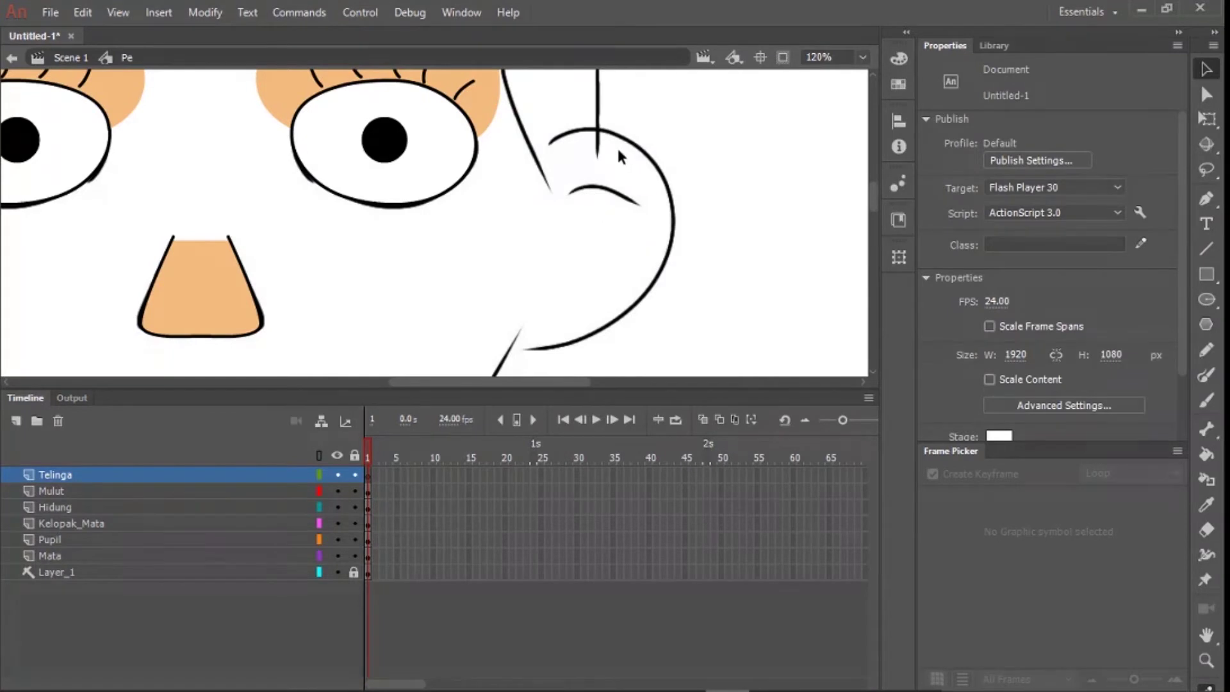
- Draw an oval without fill over the right-hand sketched ear and bend its outline to match the ear's outer curve
key(o)
click(1107, 143)
click(1063, 168)
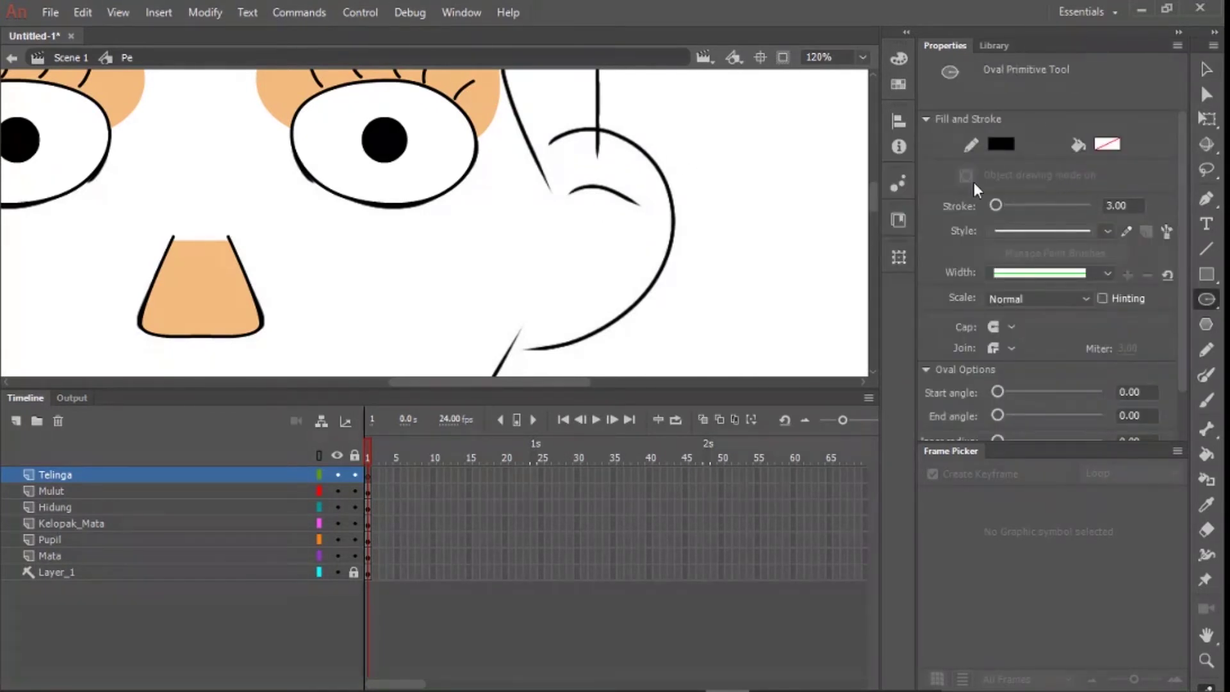
drag(690, 114, 492, 317)
key(v)
drag(572, 320, 536, 357)
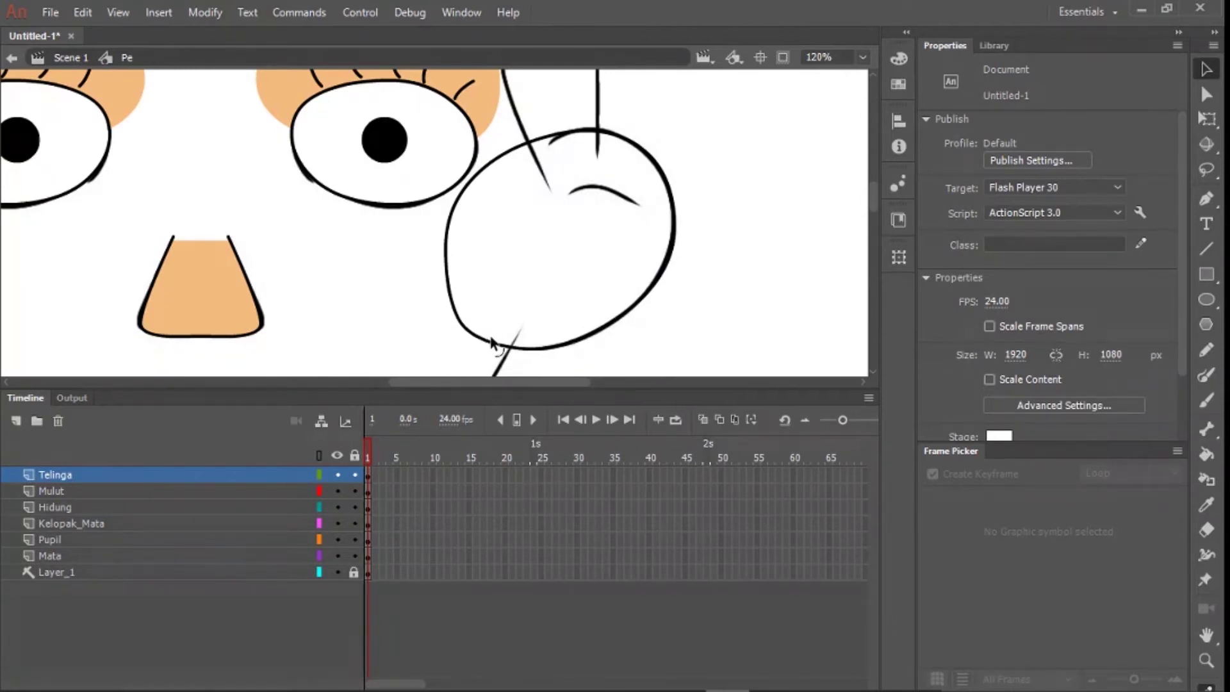
- Cut the ear oval with a slanted line and delete the inner part of the oval and the line's overshooting ends
key(n)
mouse_move(561, 85)
mouse_down()
mouse_move(521, 392)
mouse_move(502, 387)
mouse_up()
key(v)
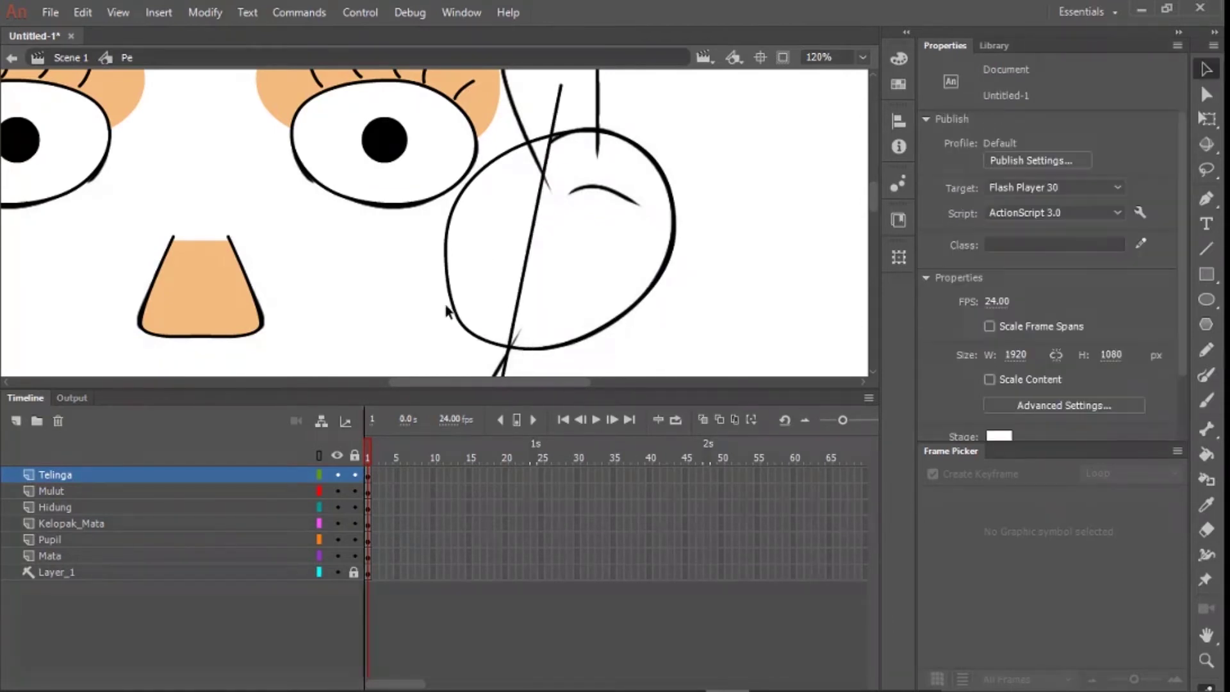
click(452, 307)
shift+click(554, 107)
key(Delete)
- Fill the closed ear with the light orange skin tone and delete the slanted closing line
key(k)
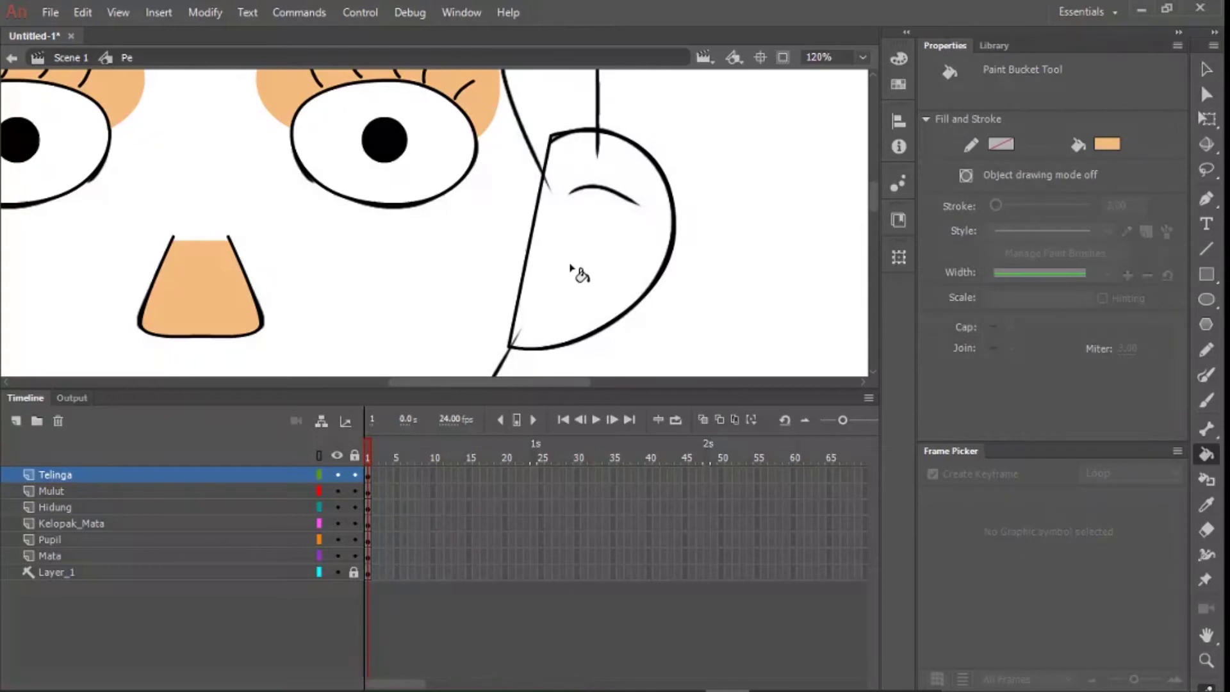
click(572, 271)
key(v)
click(531, 241)
key(Delete)
- Draw a line for the ear's inner fold and bend it upward into an arc
key(n)
key(v)
drag(602, 195, 618, 175)
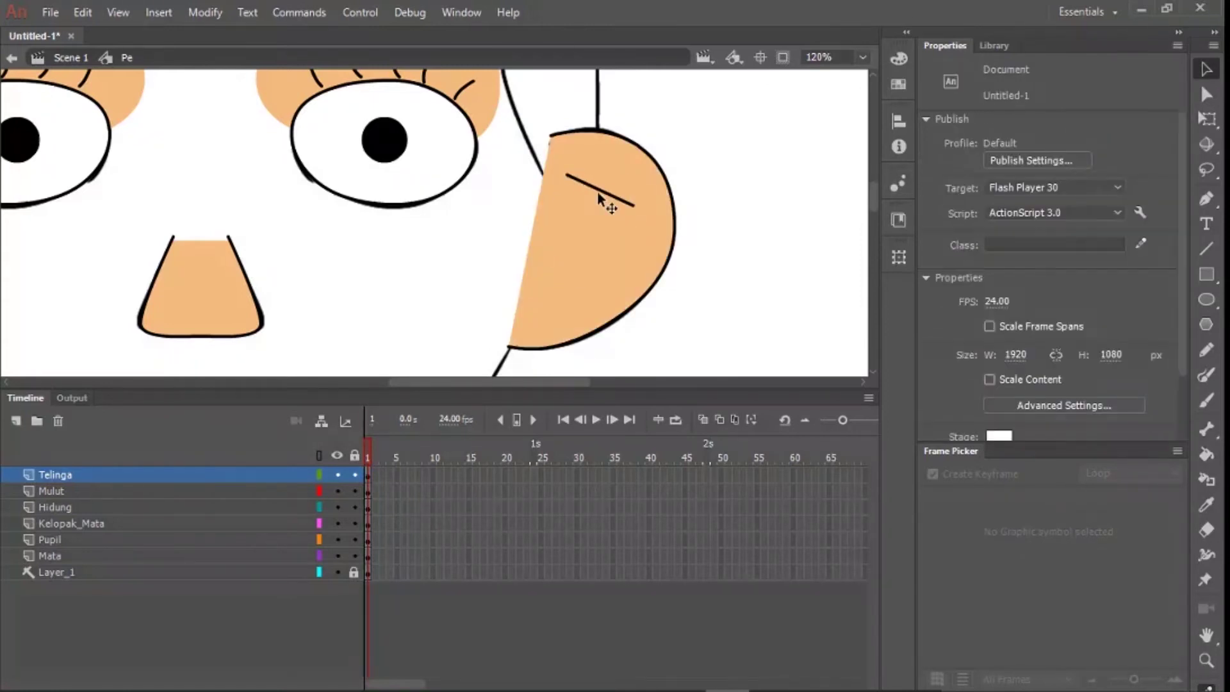
- Group the finished ear, place a copy on the other side of the head and flip the copy horizontally
scroll(641, 173, down, 4)
drag(521, 231, 569, 240)
scroll(666, 196, up, 1)
double_click(677, 201)
scroll(672, 192, up, 1)
key(ctrl+g)
drag(673, 198, 139, 194)
click(898, 257)
click(704, 438)
- Group both ears together and centre the group horizontally on the stage
scroll(149, 197, up, 1)
scroll(224, 213, down, 2)
shift+click(613, 204)
click(899, 121)
click(738, 153)
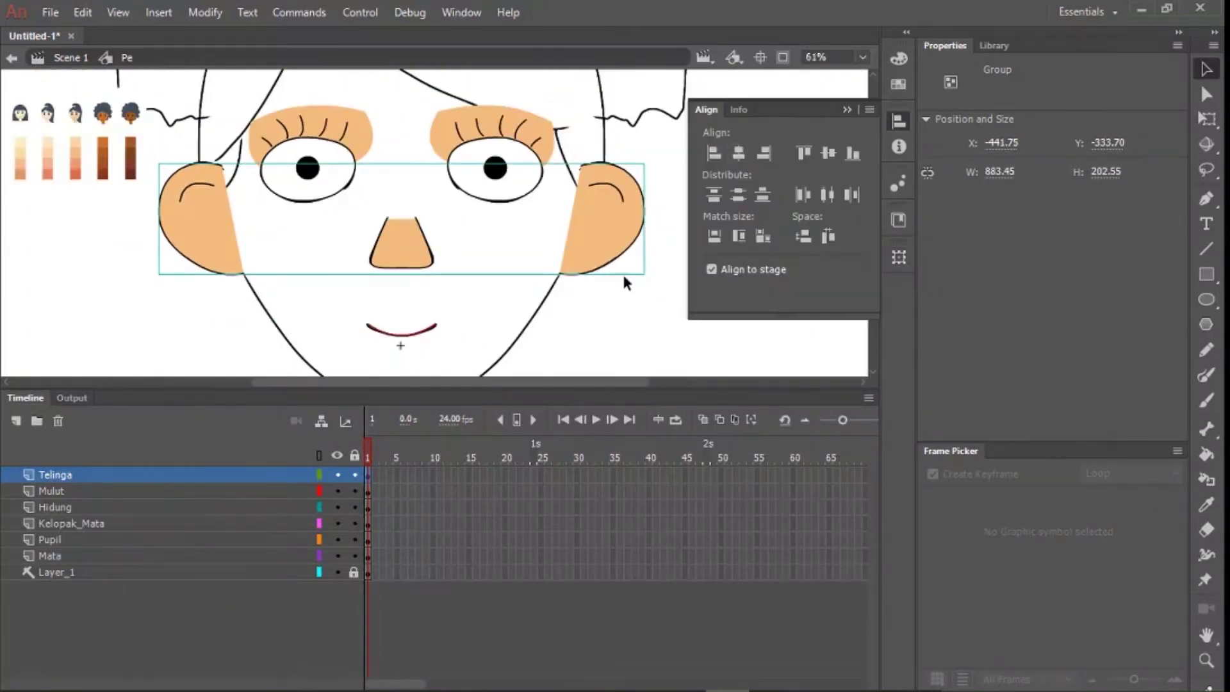
click(664, 238)
- Add a new layer between Mata and Layer_1 and name it Kepala
scroll(570, 237, down, 3)
drag(579, 251, 579, 289)
scroll(412, 263, up, 1)
drag(426, 241, 424, 214)
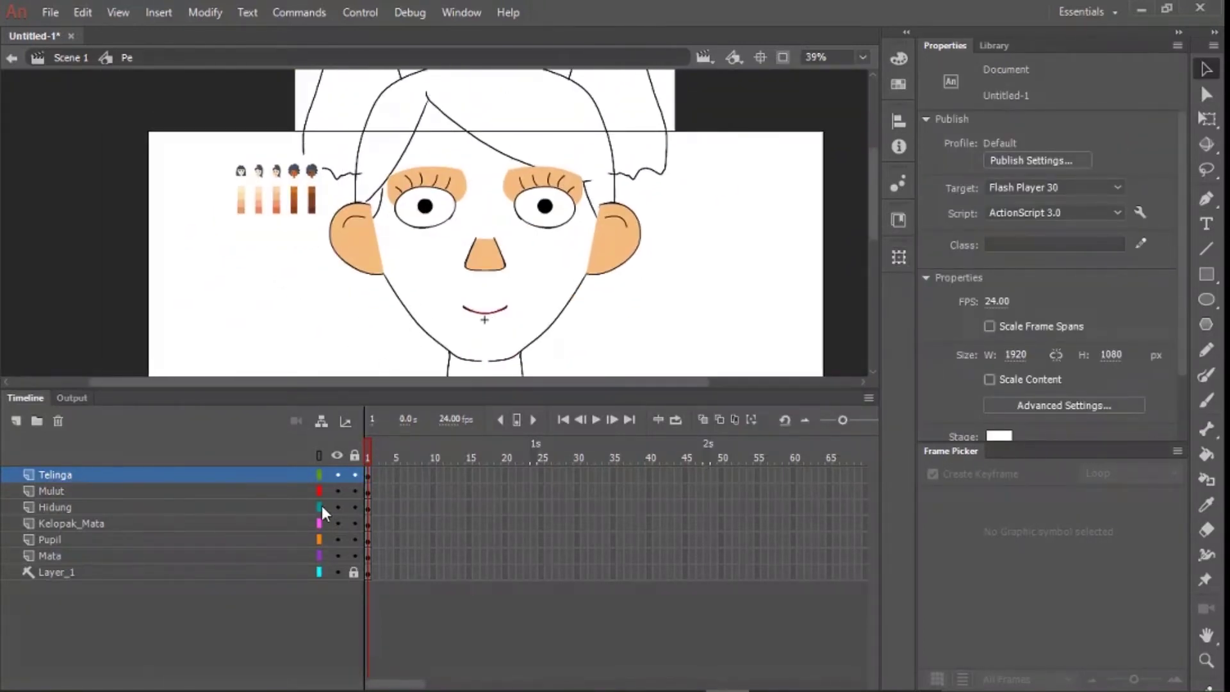
click(95, 555)
click(16, 421)
drag(179, 559, 29, 563)
double_click(59, 572)
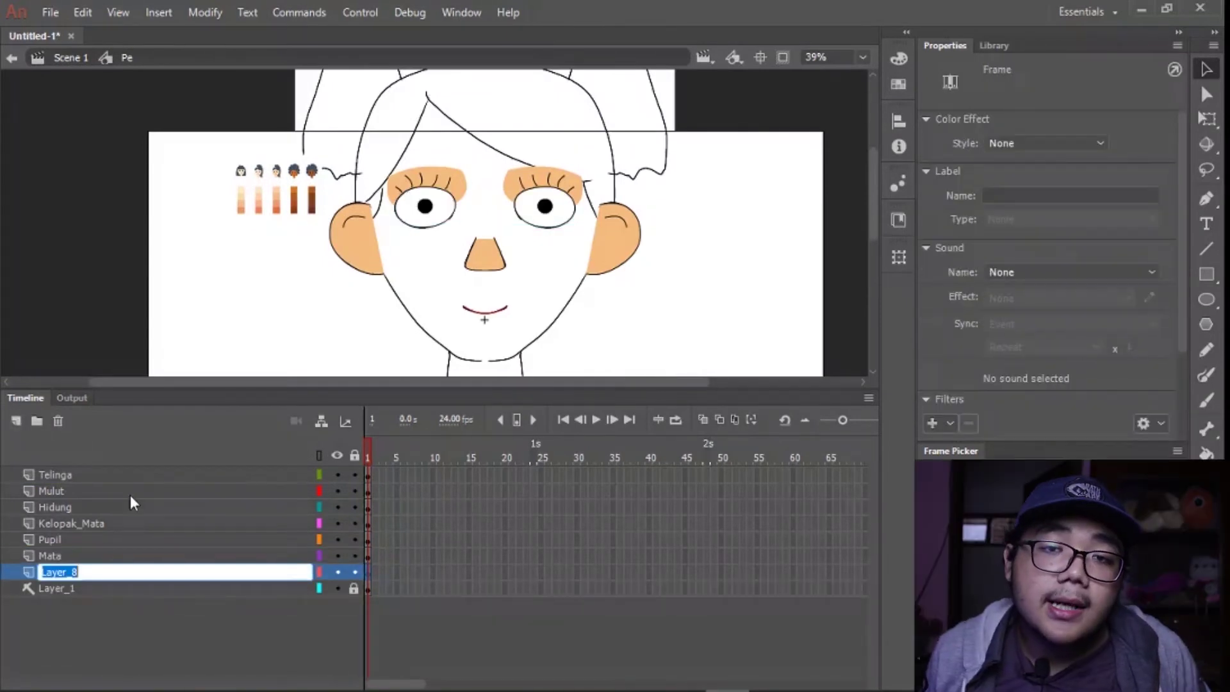
text(Kepala)
key(Return)
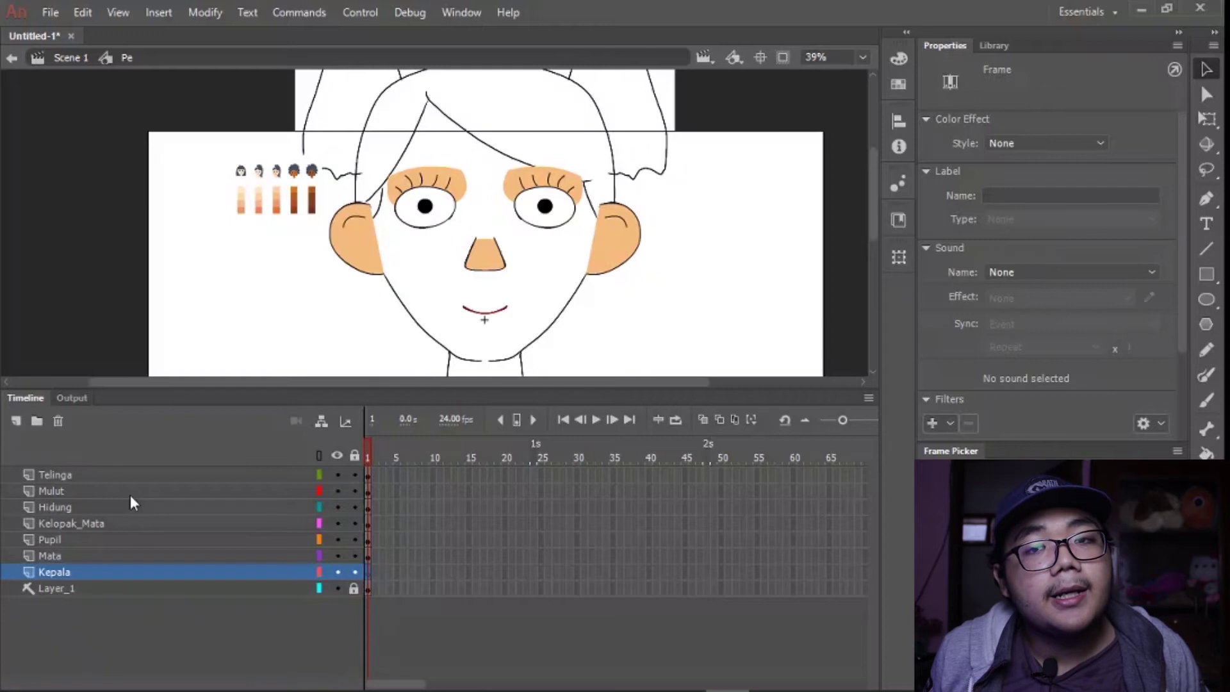
- Hide every layer except Kepala and the Layer_1 sketch
click(329, 455)
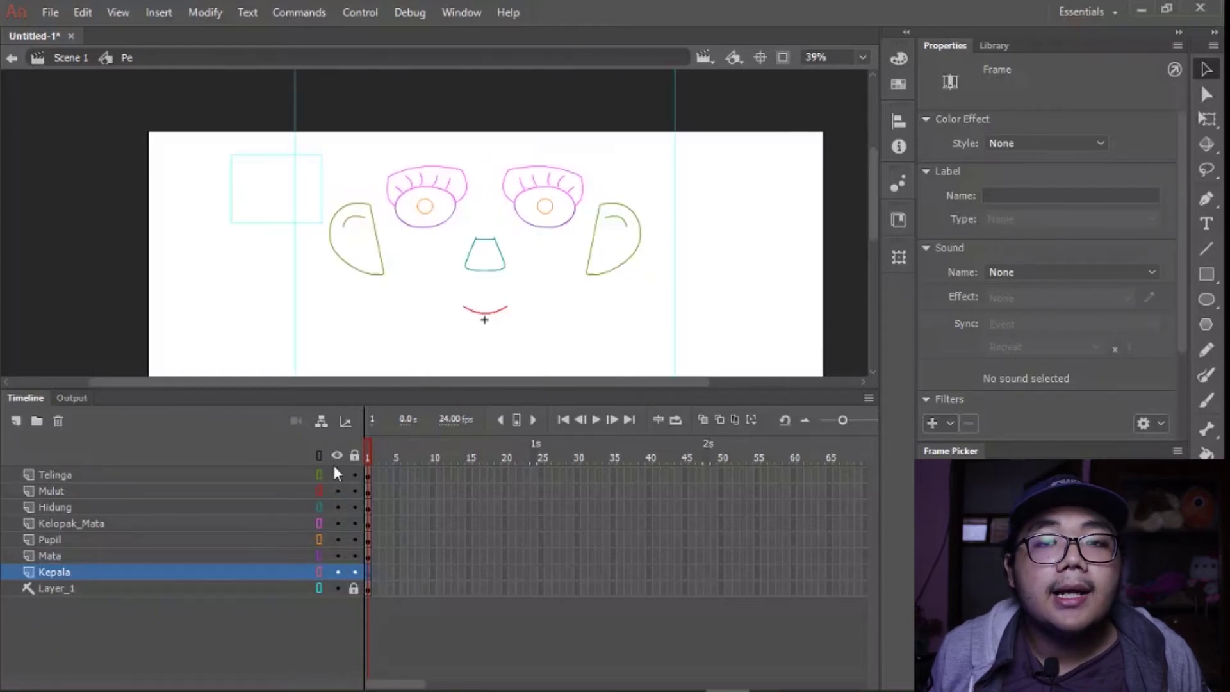
click(319, 456)
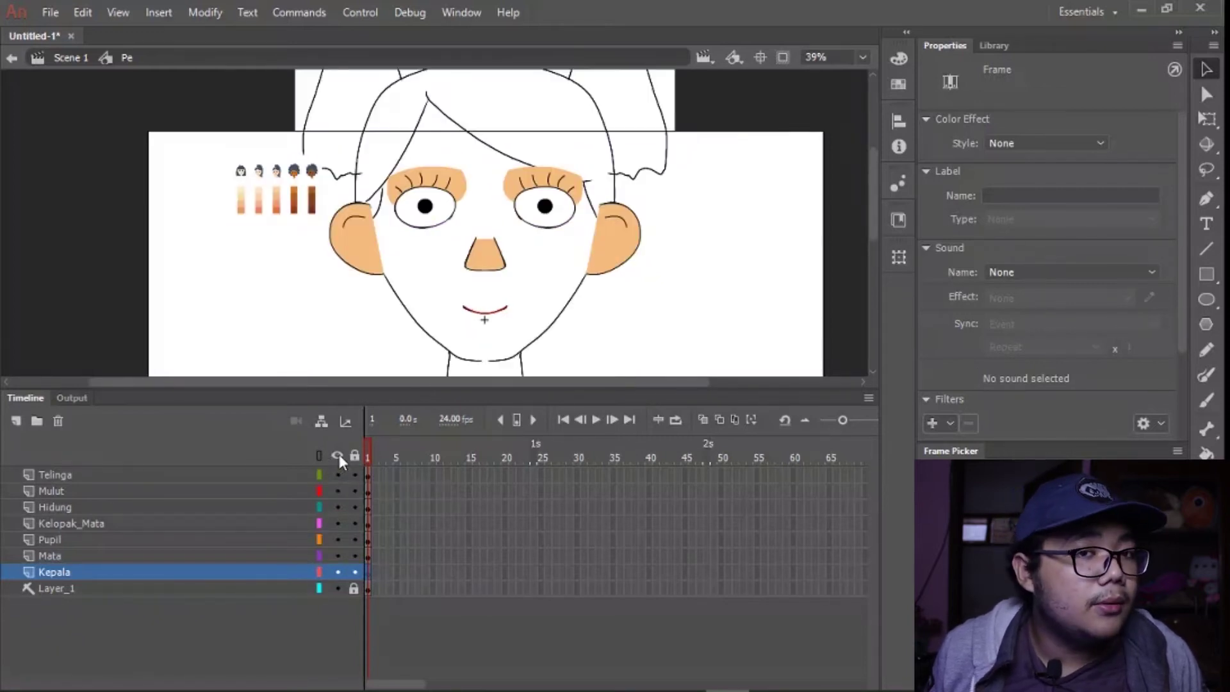
click(337, 455)
drag(336, 578, 337, 588)
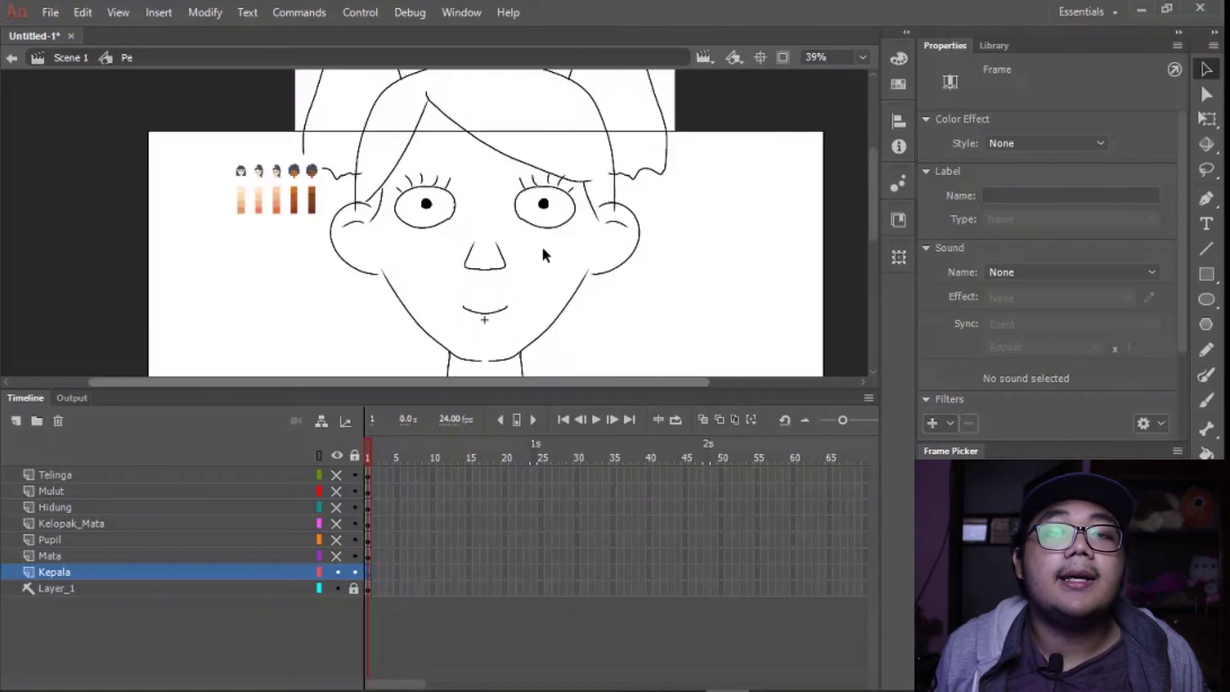
- Set the Line tool's stroke to bright green, draw a short line across the sketched chin and bend it slightly downward
key(n)
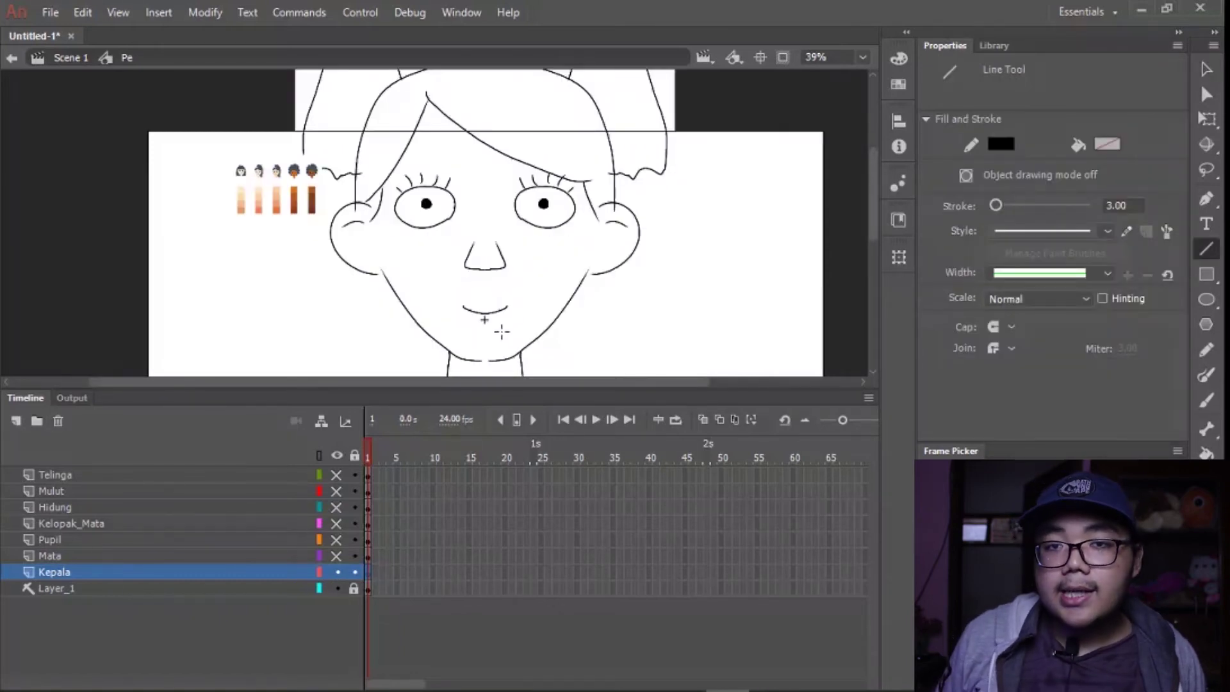
scroll(501, 331, up, 5)
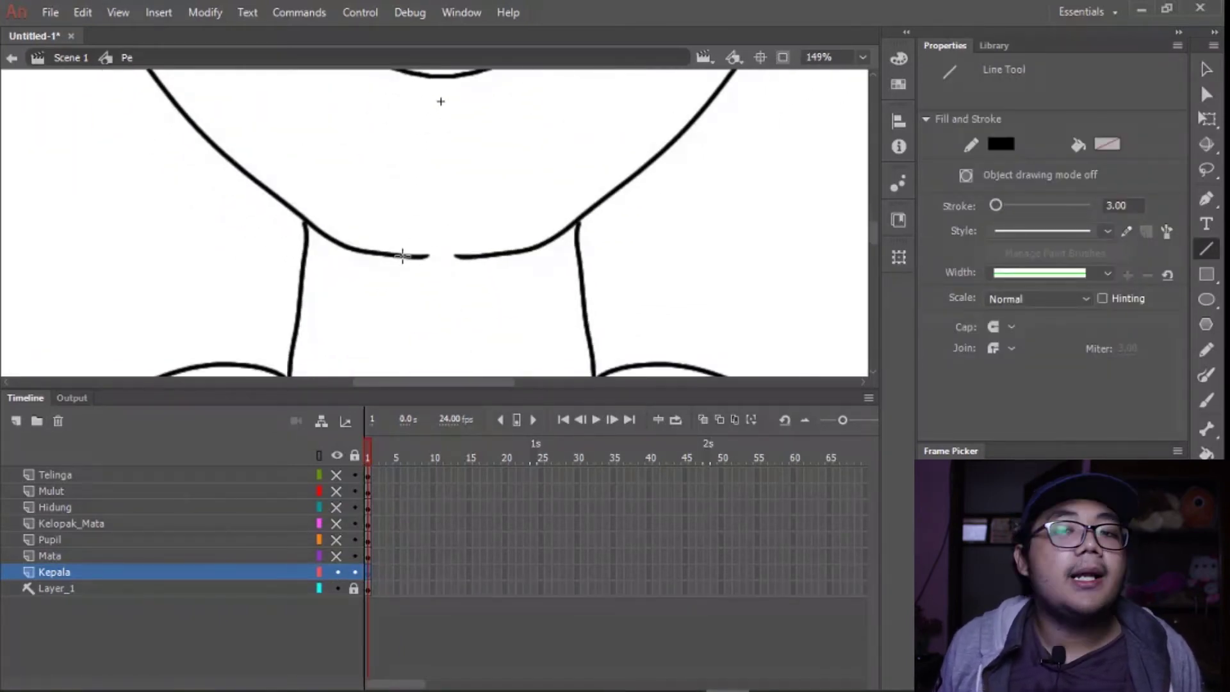
click(1003, 144)
click(815, 193)
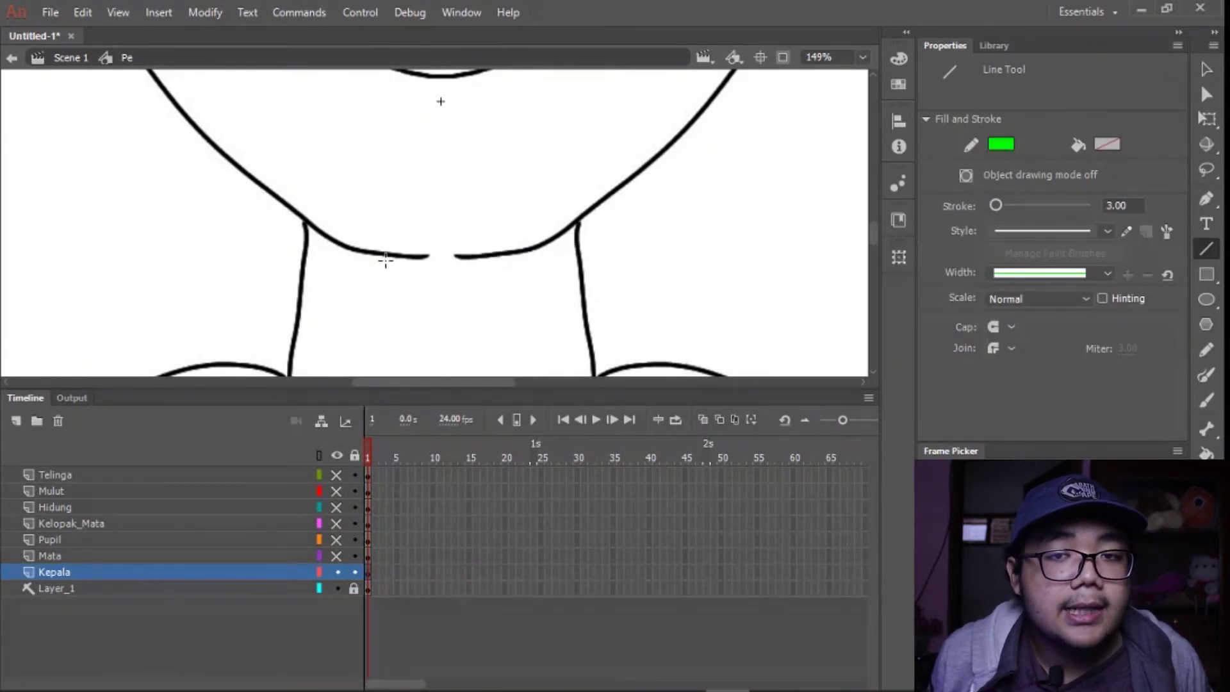
drag(494, 251, 494, 261)
- Draw a line along the right-hand jaw from the chin to the ear and bend it to the sketch
scroll(602, 217, down, 3)
drag(606, 215, 431, 313)
key(n)
drag(522, 181, 549, 144)
key(v)
drag(460, 247, 479, 264)
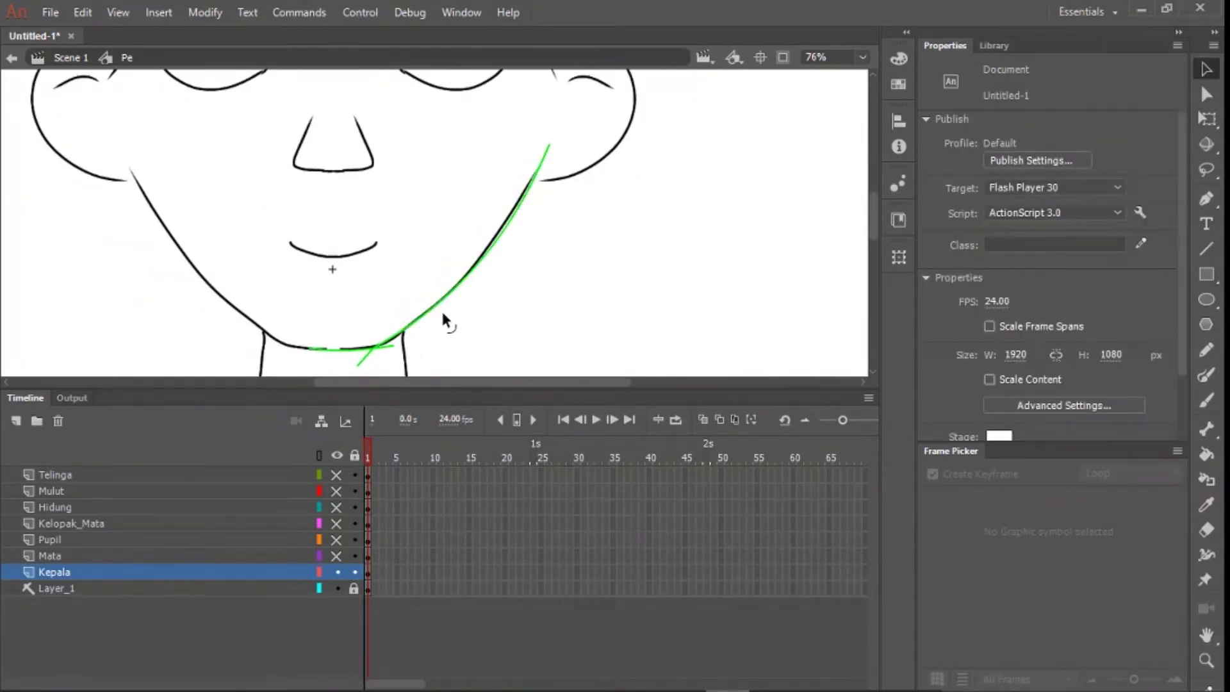
- Delete the overshooting ends where the chin and jaw lines cross
scroll(365, 372, up, 6)
click(430, 248)
shift+click(361, 295)
key(Delete)
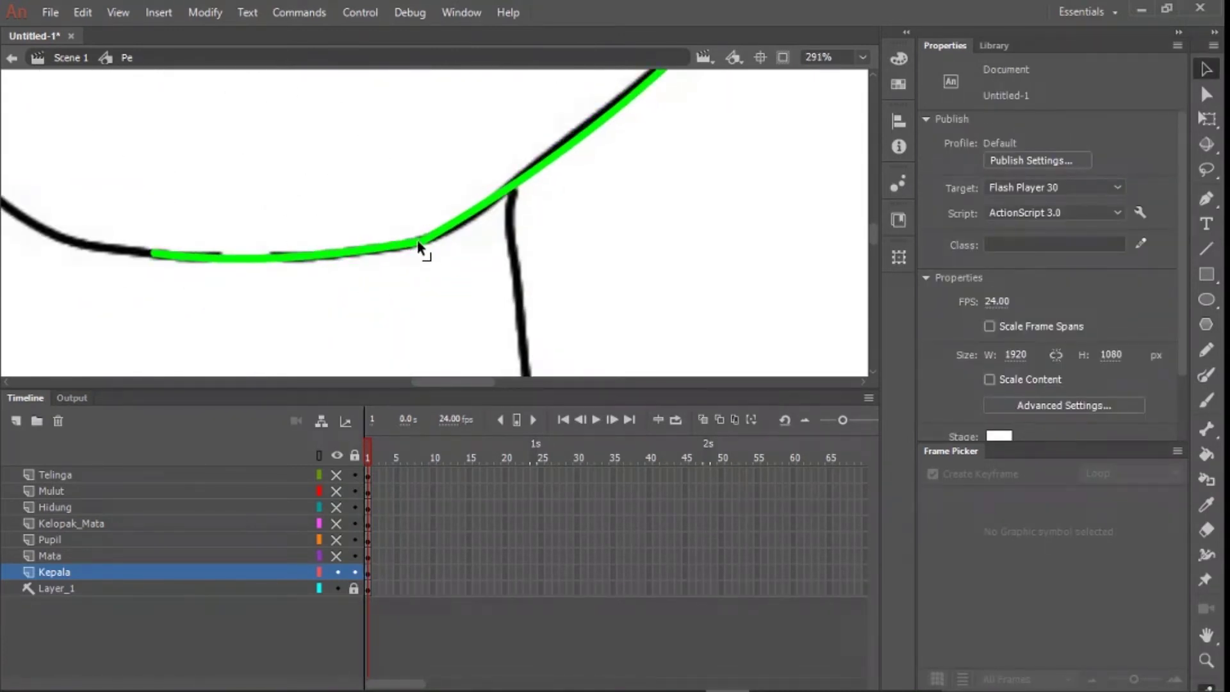
- Extend the jaw line past the ear and add lines up the side of the head and across to the crown
scroll(416, 251, down, 6)
scroll(443, 285, down, 2)
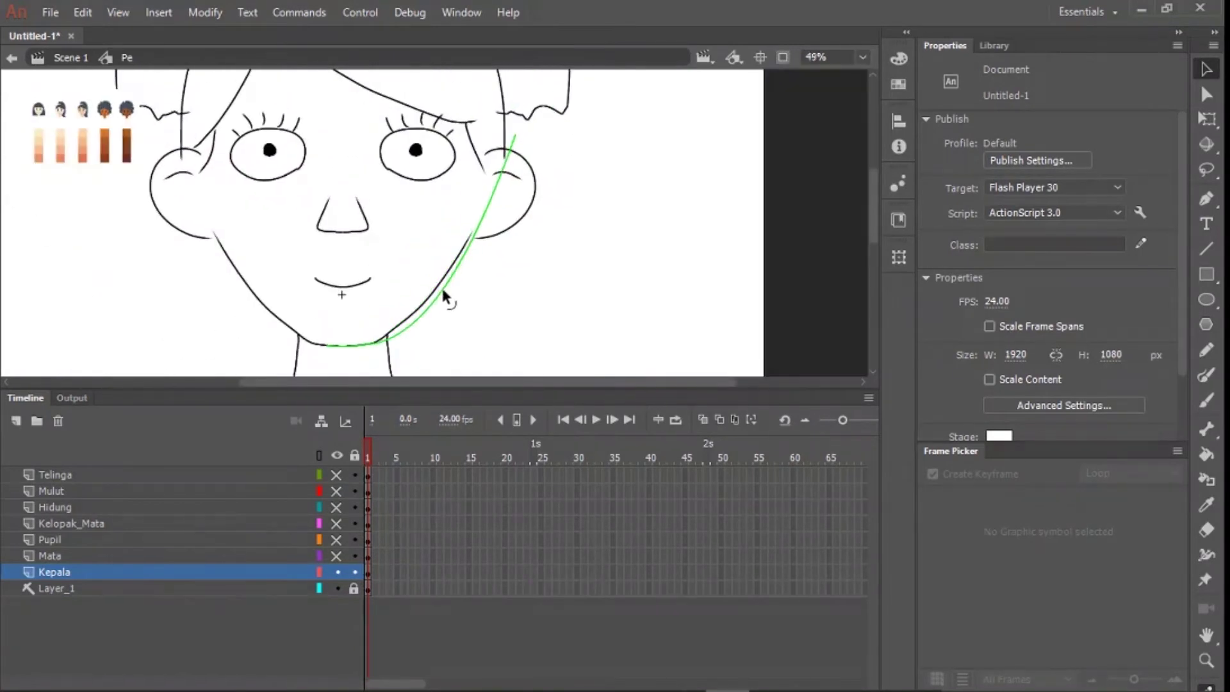
mouse_move(510, 183)
mouse_down()
mouse_move(464, 258)
mouse_move(526, 310)
mouse_move(515, 165)
mouse_up()
key(n)
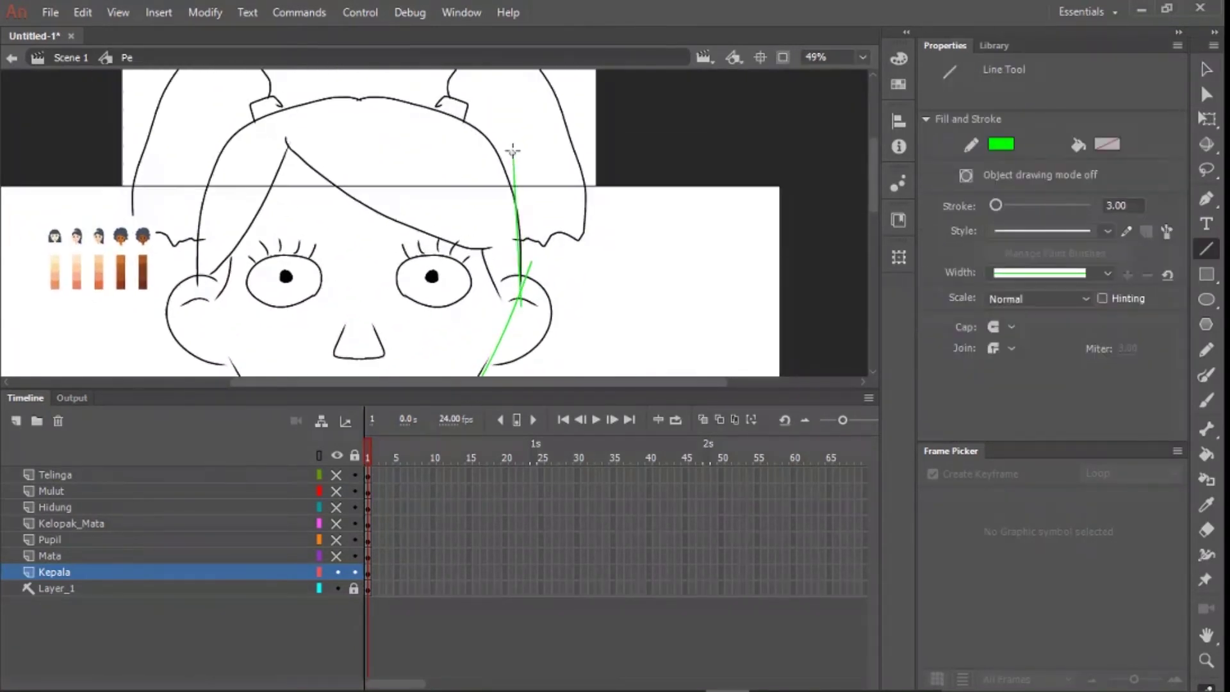
drag(349, 111, 353, 104)
key(v)
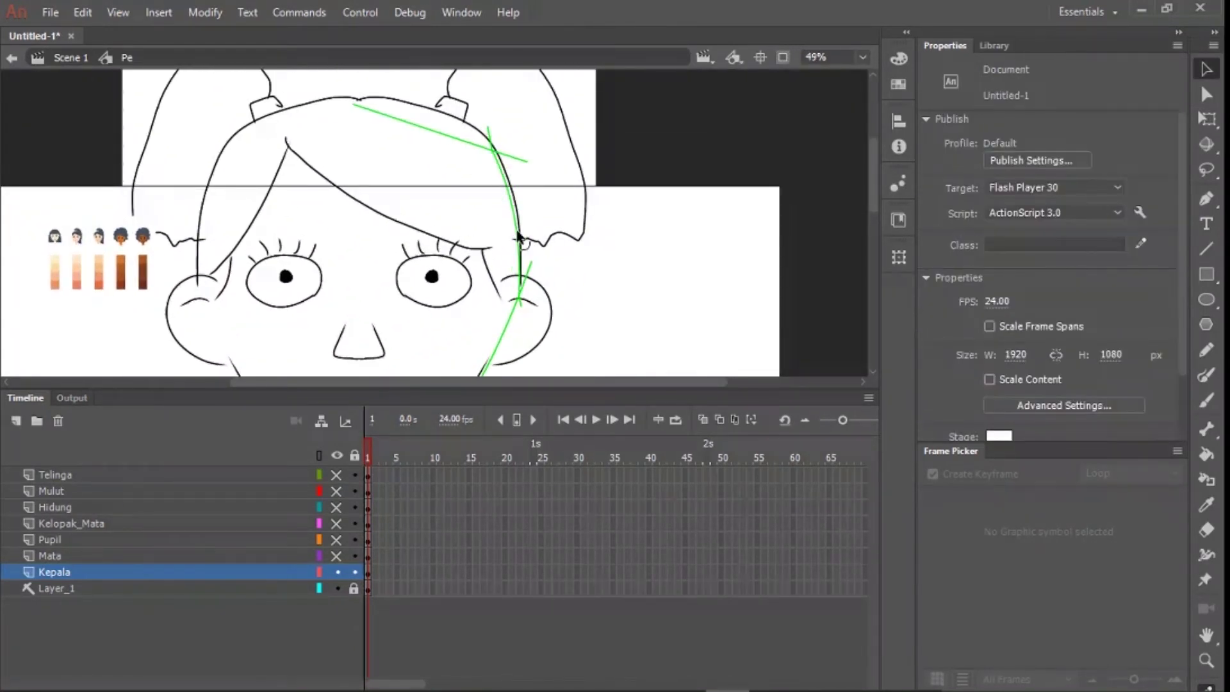
- Shift the joint of the jaw and side lines inward at the ear and bend the crown line into an upward curve
scroll(520, 298, up, 4)
scroll(549, 306, down, 4)
scroll(559, 185, up, 2)
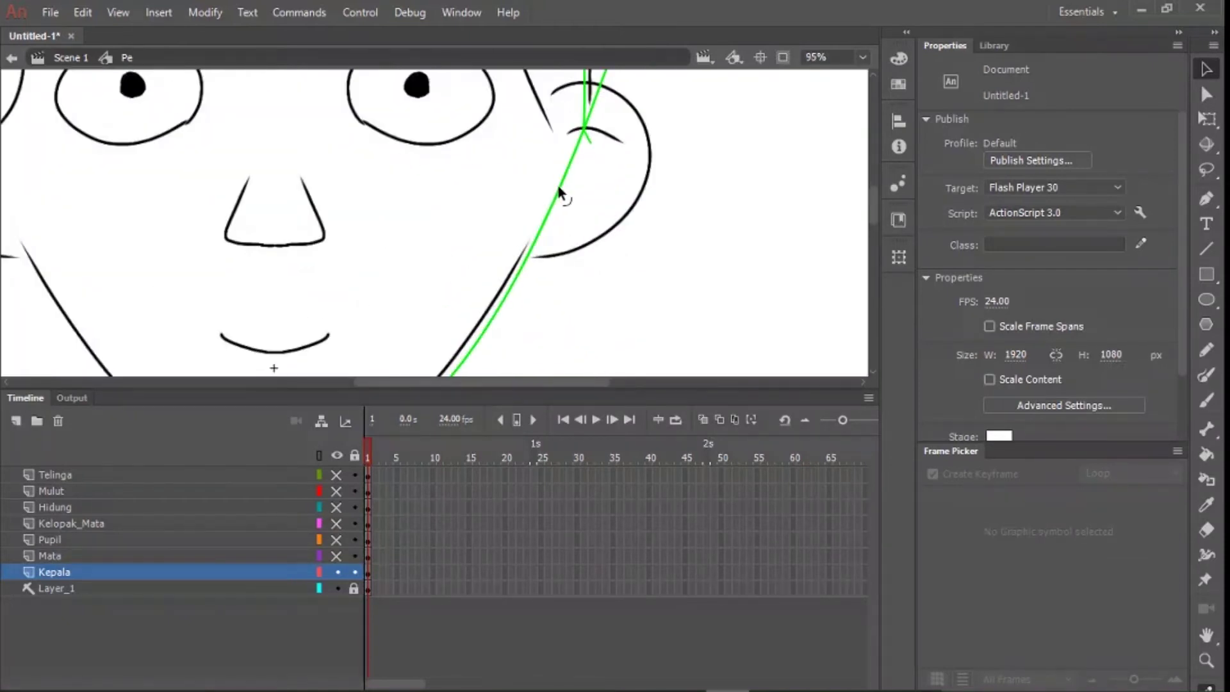
drag(567, 183, 627, 285)
drag(645, 231, 631, 237)
scroll(624, 256, down, 2)
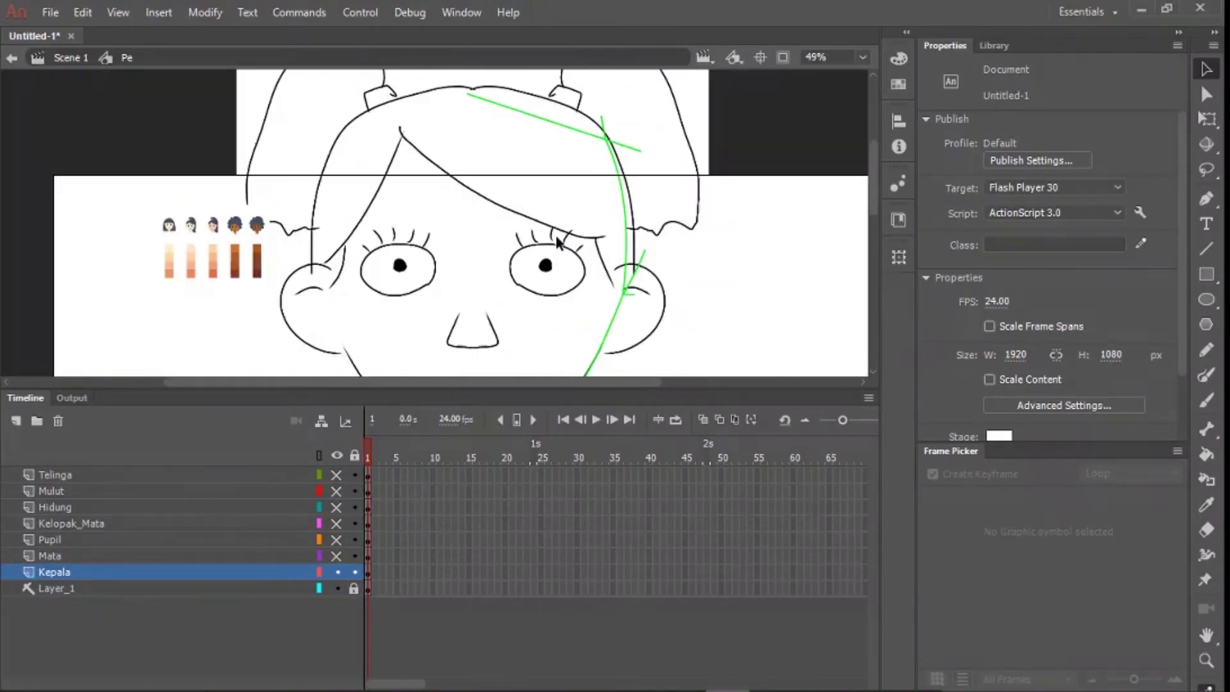
drag(514, 218, 593, 275)
- Delete the overshooting line ends at the temple and ear to clean up the half head outline
scroll(598, 158, up, 4)
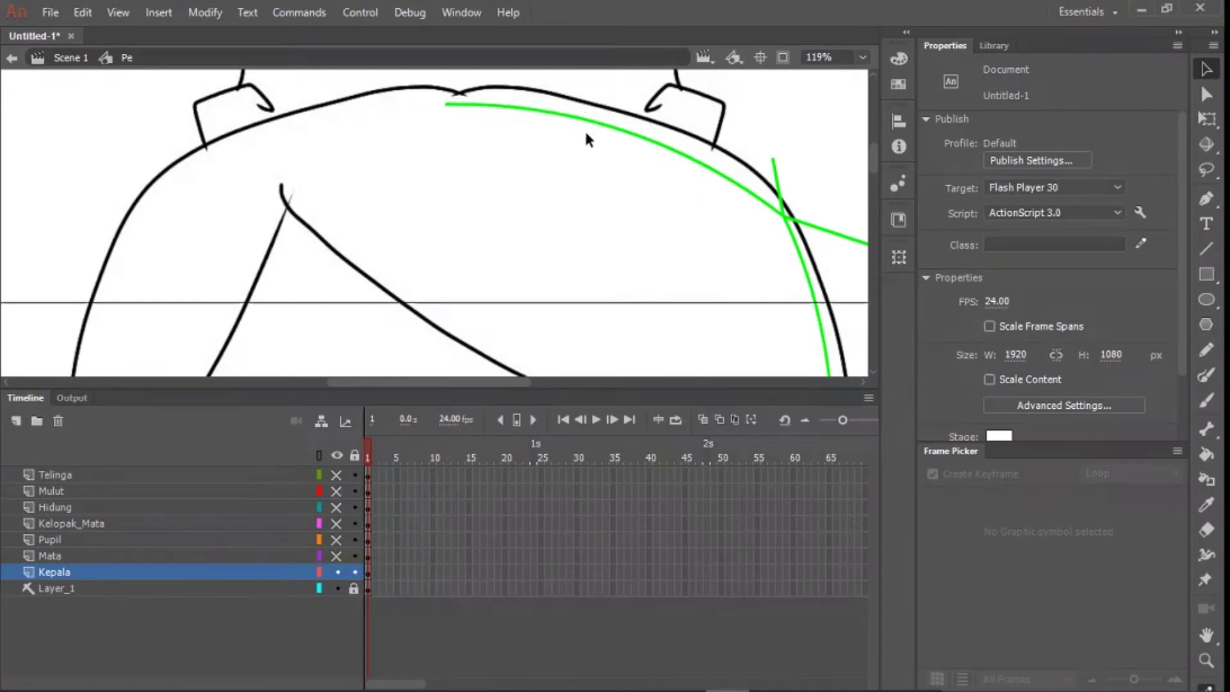
scroll(594, 124, down, 4)
click(659, 152)
key(Delete)
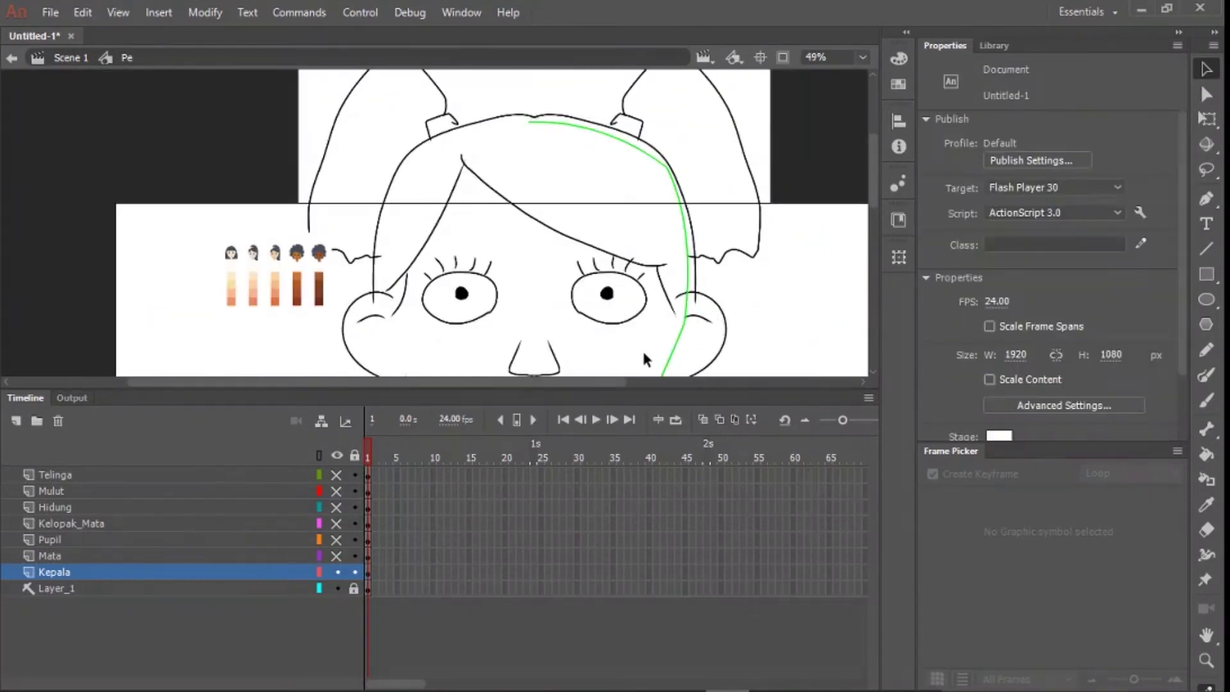
scroll(660, 154, up, 4)
scroll(709, 240, down, 3)
drag(703, 346, 633, 154)
scroll(632, 219, up, 2)
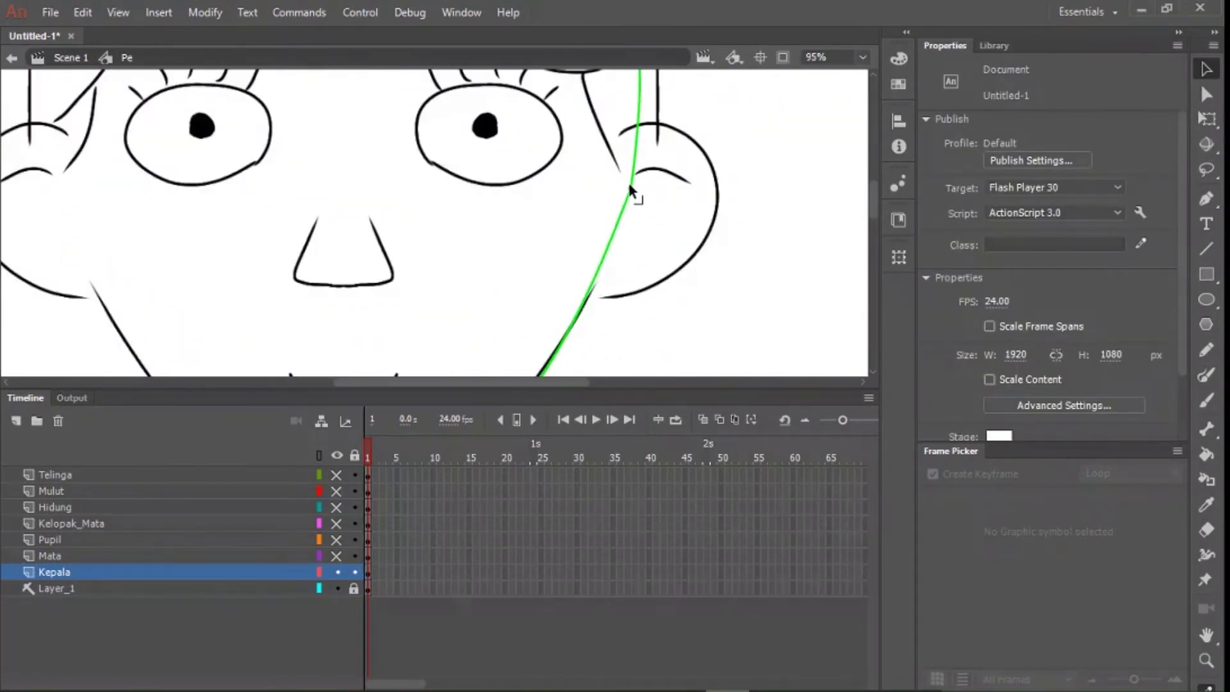
scroll(636, 198, down, 4)
- Duplicate the half head outline in place, flip the copy horizontally and move it over to close the head shape
click(633, 293)
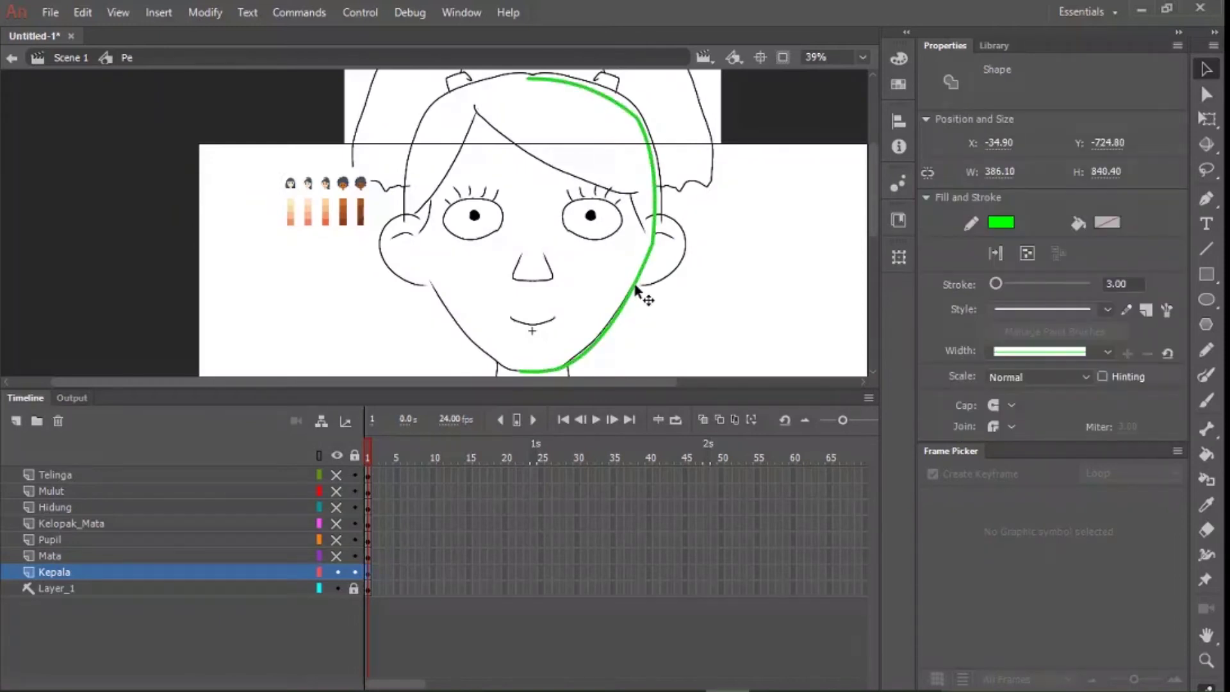
key(ctrl+c)
key(ctrl+shift+v)
key(q)
click(898, 256)
click(706, 441)
key(v)
drag(572, 338, 456, 340)
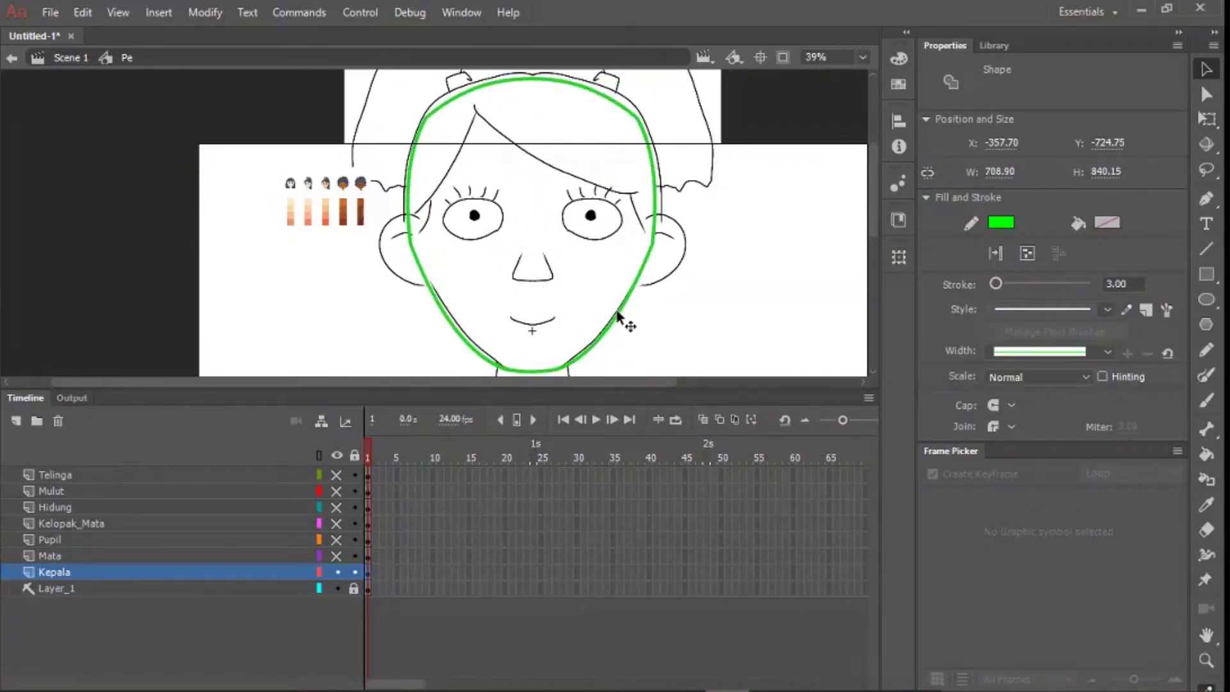
- Group the head outline, centre it horizontally on the stage and break it back into an editable shape
key(ctrl+g)
click(898, 121)
click(739, 150)
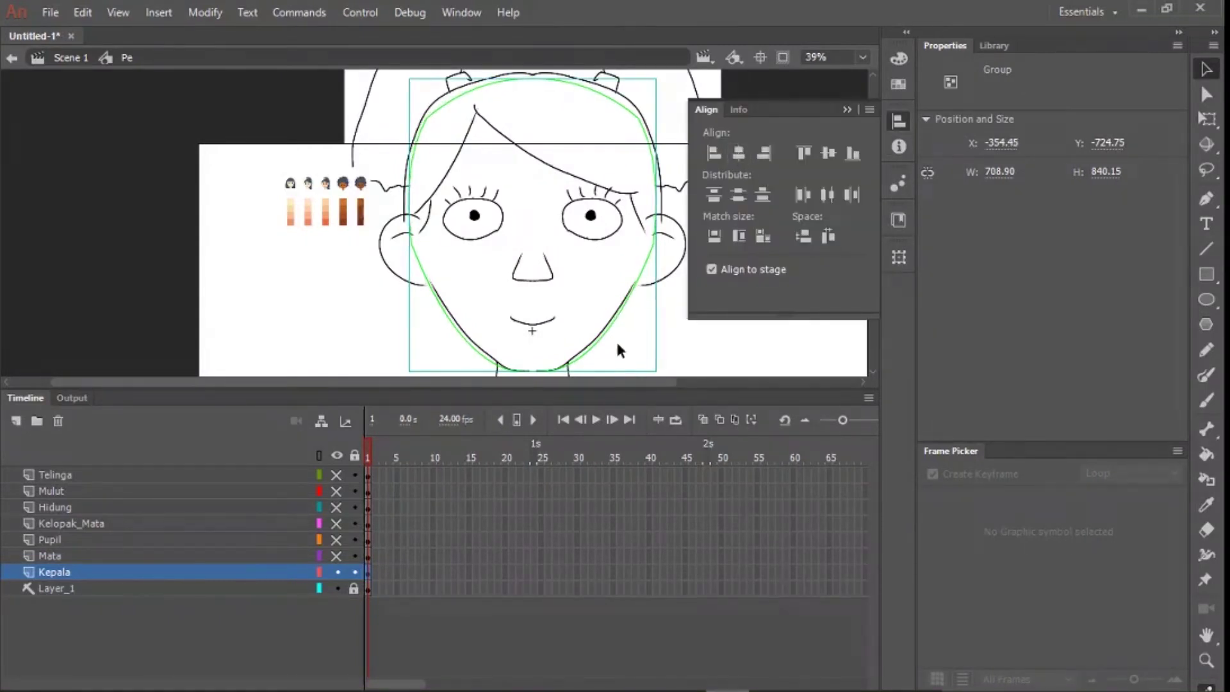
click(616, 340)
scroll(577, 307, down, 3)
scroll(557, 288, up, 6)
click(566, 290)
scroll(718, 249, down, 5)
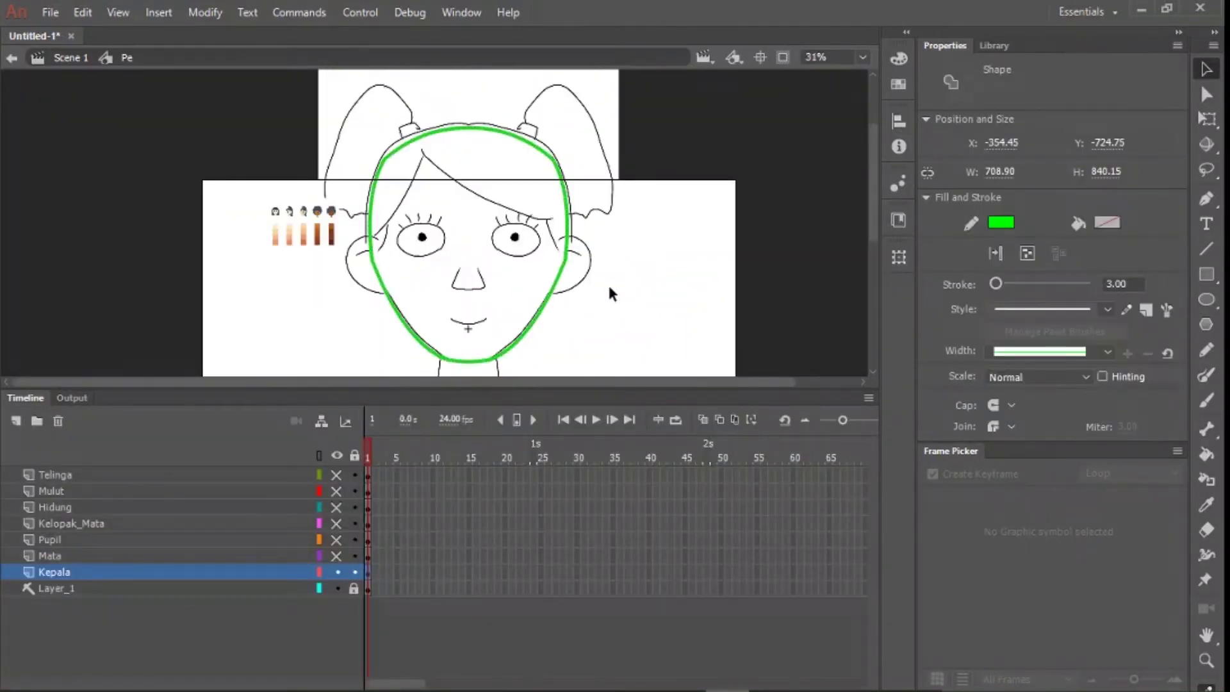
- Fill the head with the light orange skin tone and recolour its green outline black
key(k)
click(490, 250)
key(v)
click(607, 243)
click(612, 237)
click(1003, 224)
click(731, 356)
click(695, 346)
- Show all the hidden face layers again
click(337, 456)
click(336, 456)
mouse_move(664, 311)
mouse_down()
mouse_move(674, 259)
mouse_move(721, 275)
mouse_up()
scroll(555, 144, up, 1)
scroll(608, 146, up, 2)
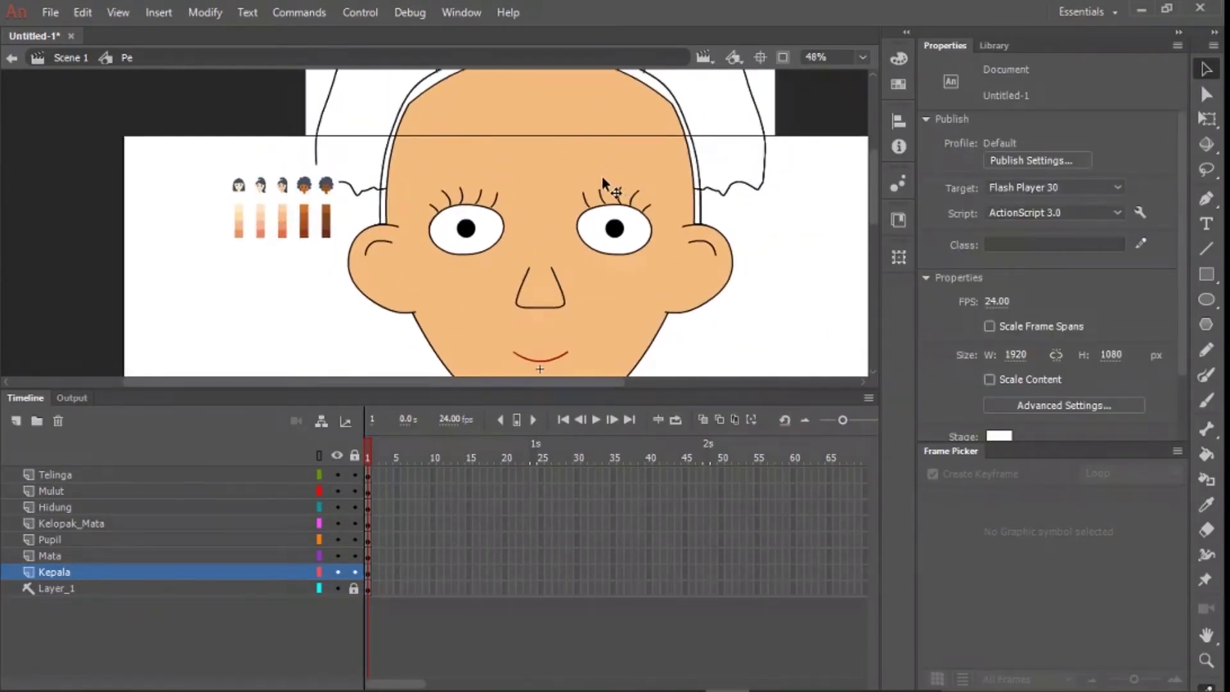
- Add a new layer directly above Kelopak_Mata and name it Alis
scroll(601, 259, up, 2)
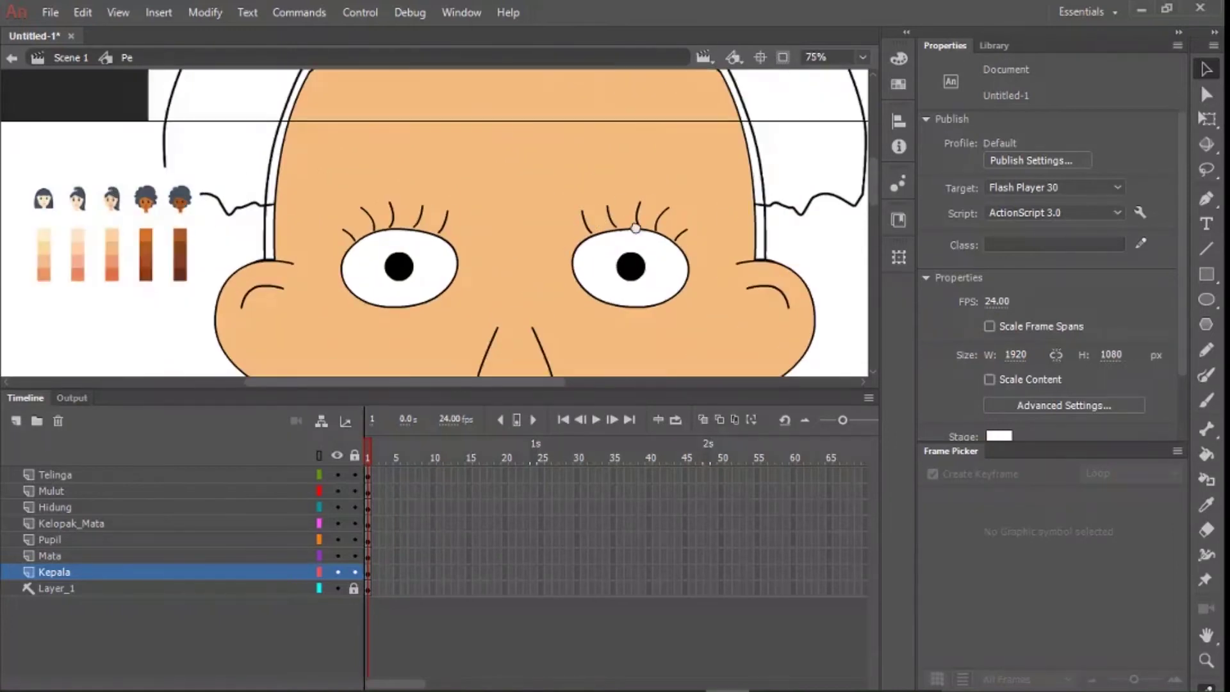
click(57, 475)
click(61, 490)
click(72, 507)
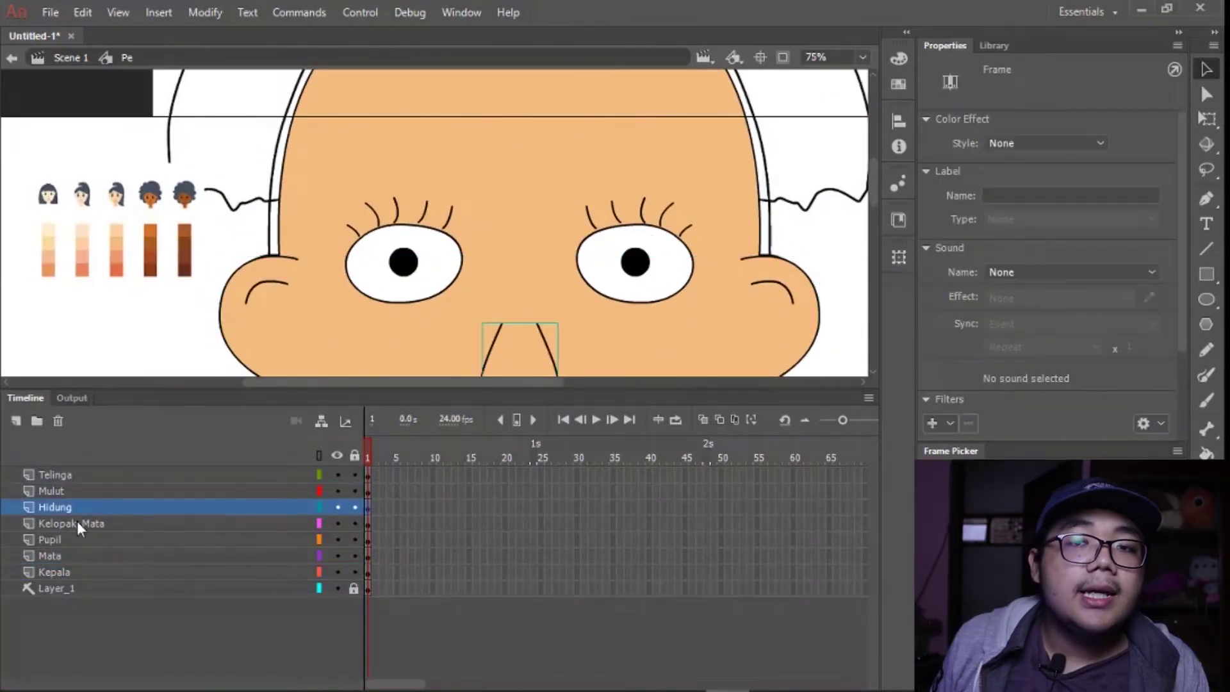
click(77, 521)
click(16, 424)
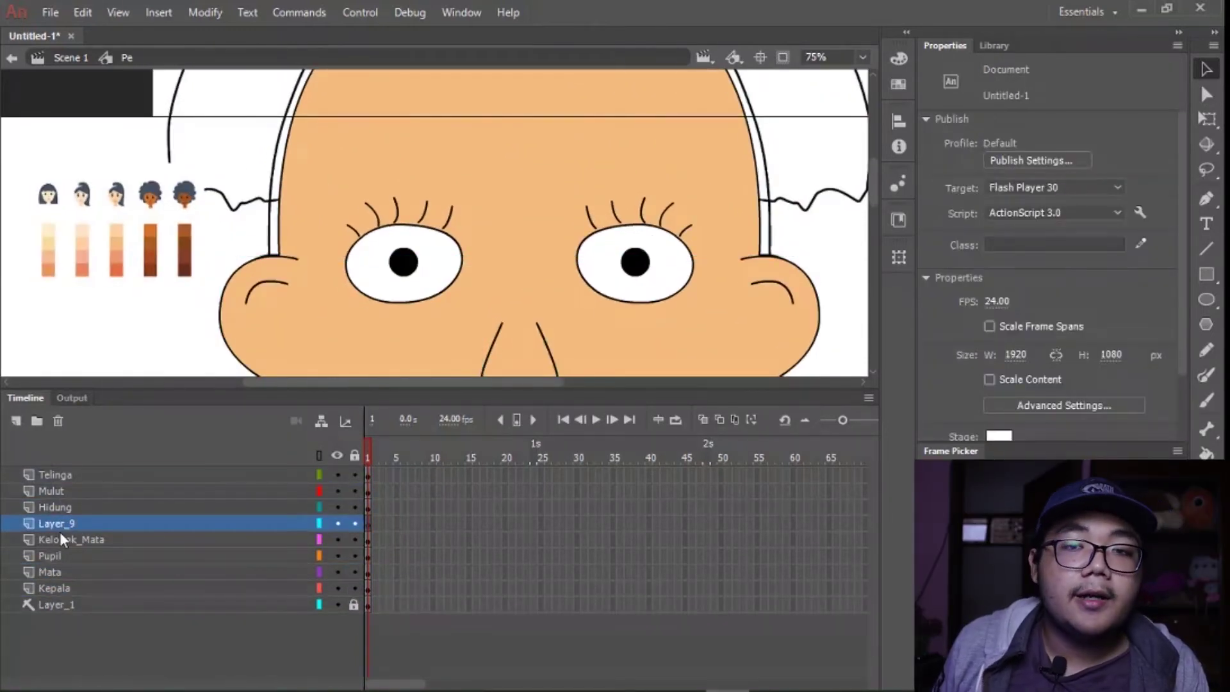
double_click(60, 524)
text(Alis)
key(Return)
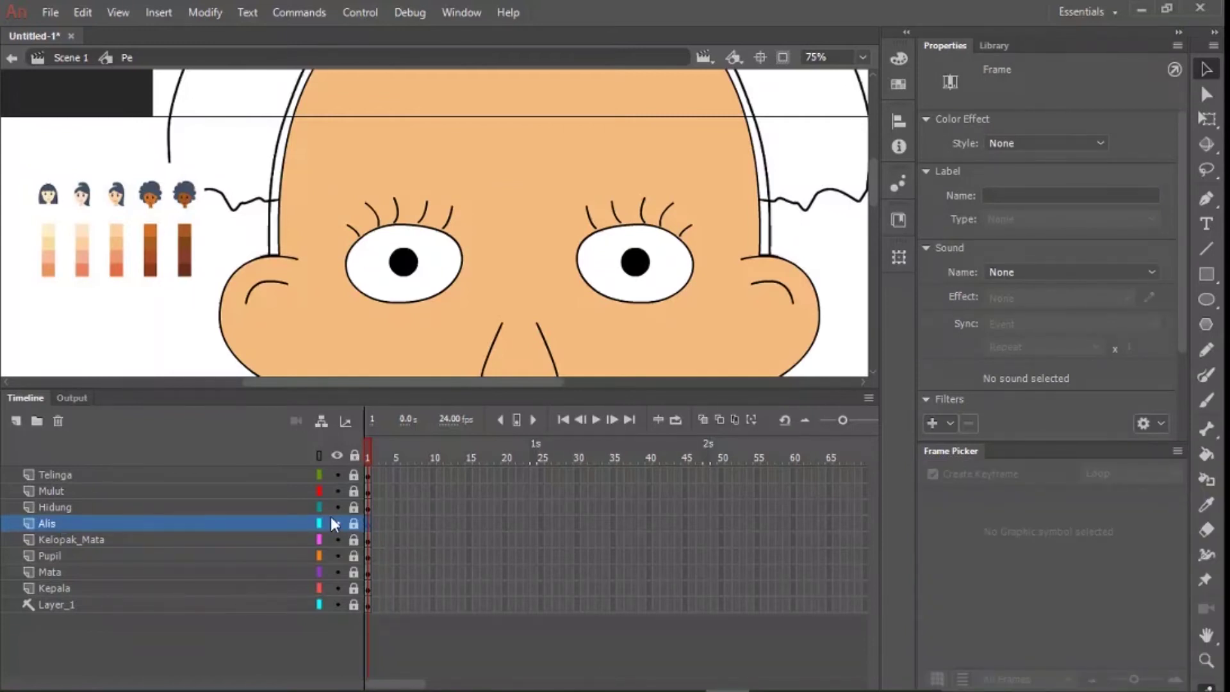
- Draw a closed eyebrow outline above the right eye from black lines bent into an arch
scroll(604, 186, up, 2)
key(n)
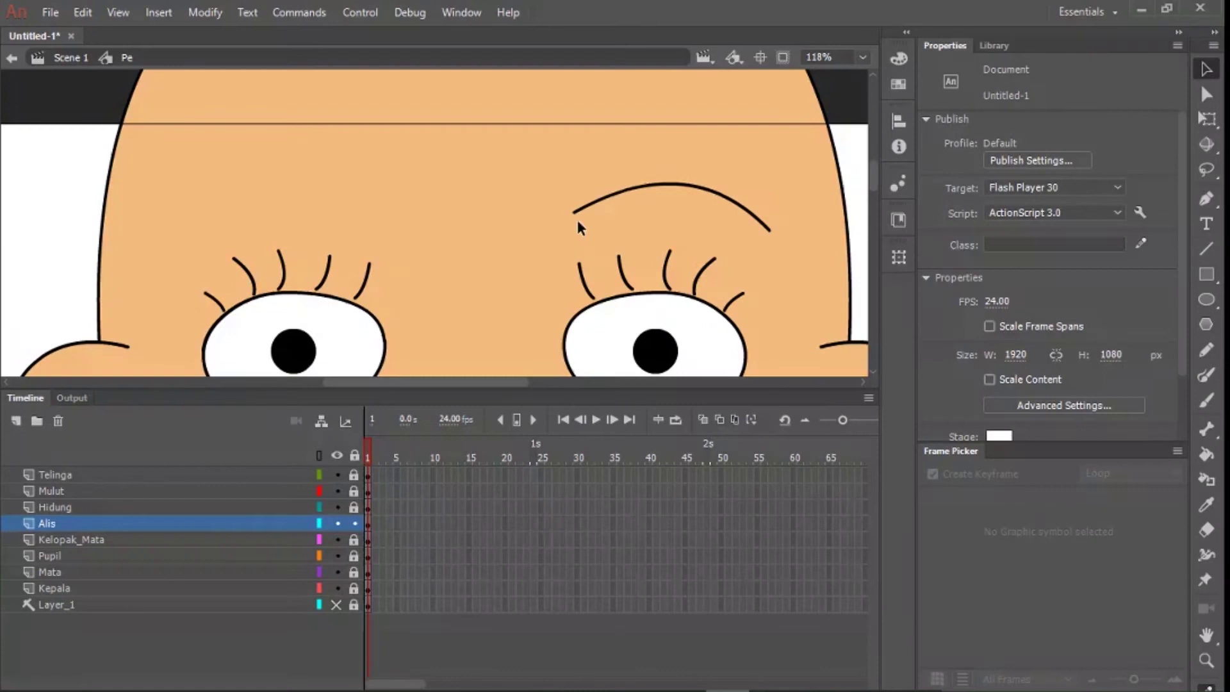
key(n)
drag(564, 226, 542, 204)
drag(530, 214, 541, 209)
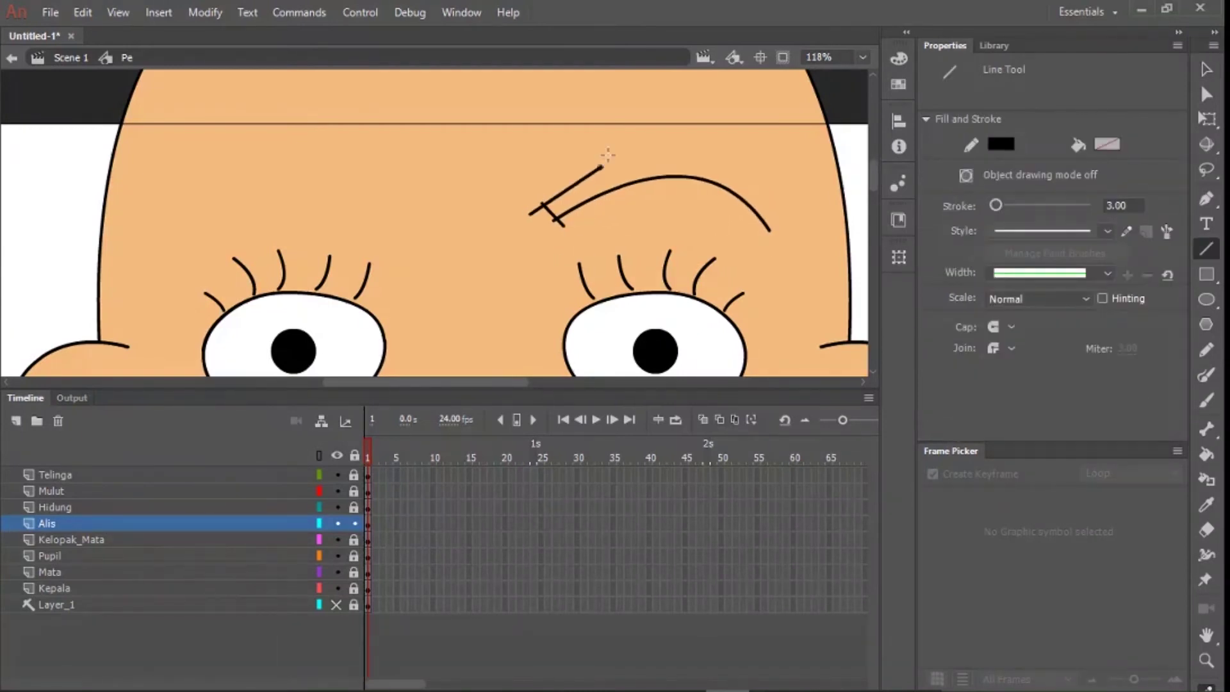
drag(785, 173, 751, 242)
key(v)
drag(770, 206, 779, 212)
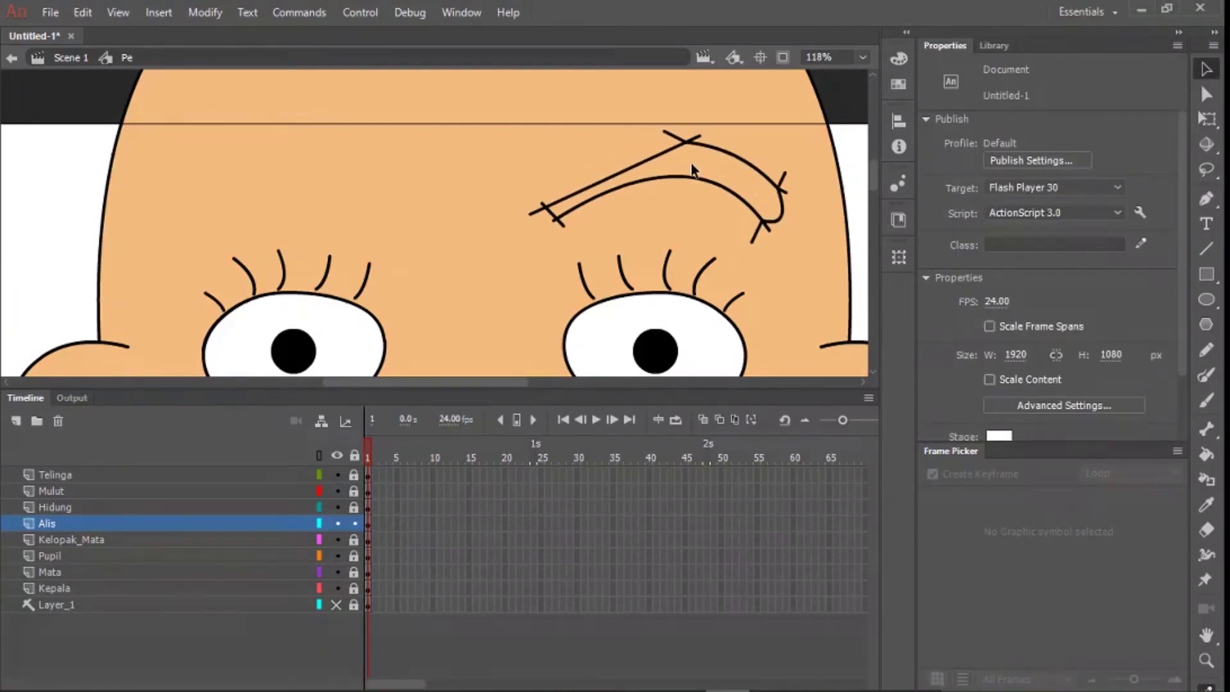
- Fill the eyebrow outline with solid black
key(k)
click(1106, 142)
click(834, 202)
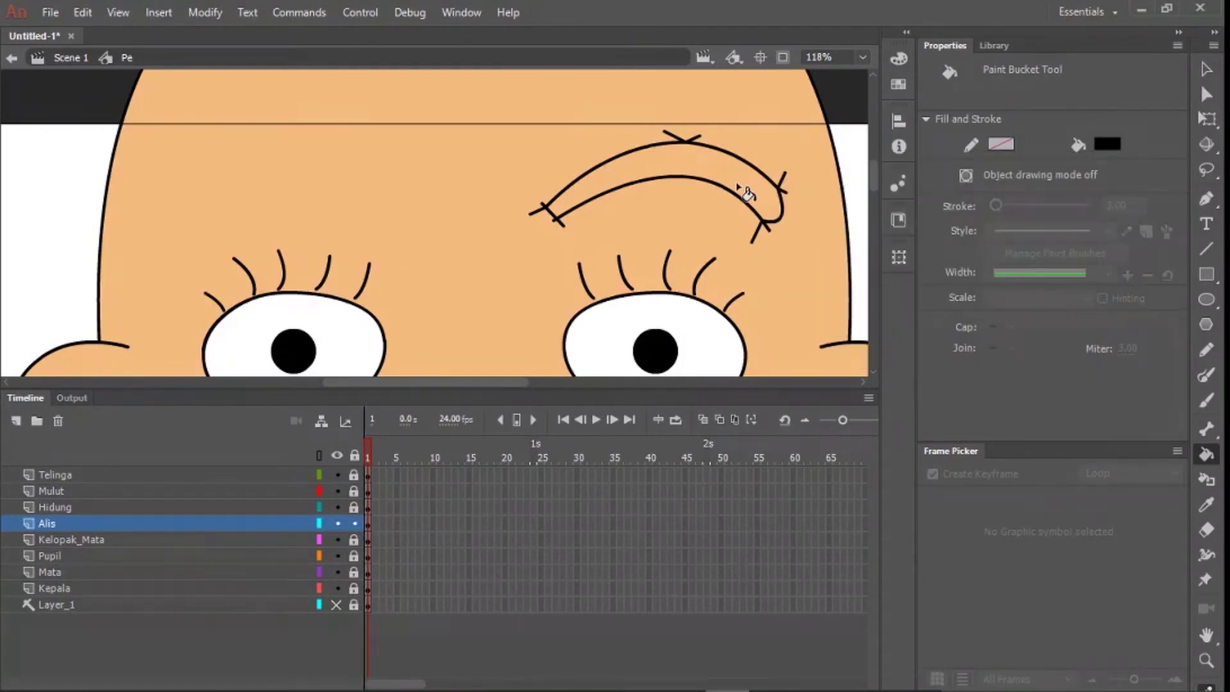
click(743, 187)
- Delete the strokes around the black eyebrow and narrow its inner tip
key(v)
click(765, 228)
double_click(763, 226)
key(Delete)
drag(554, 220, 546, 231)
scroll(634, 190, up, 2)
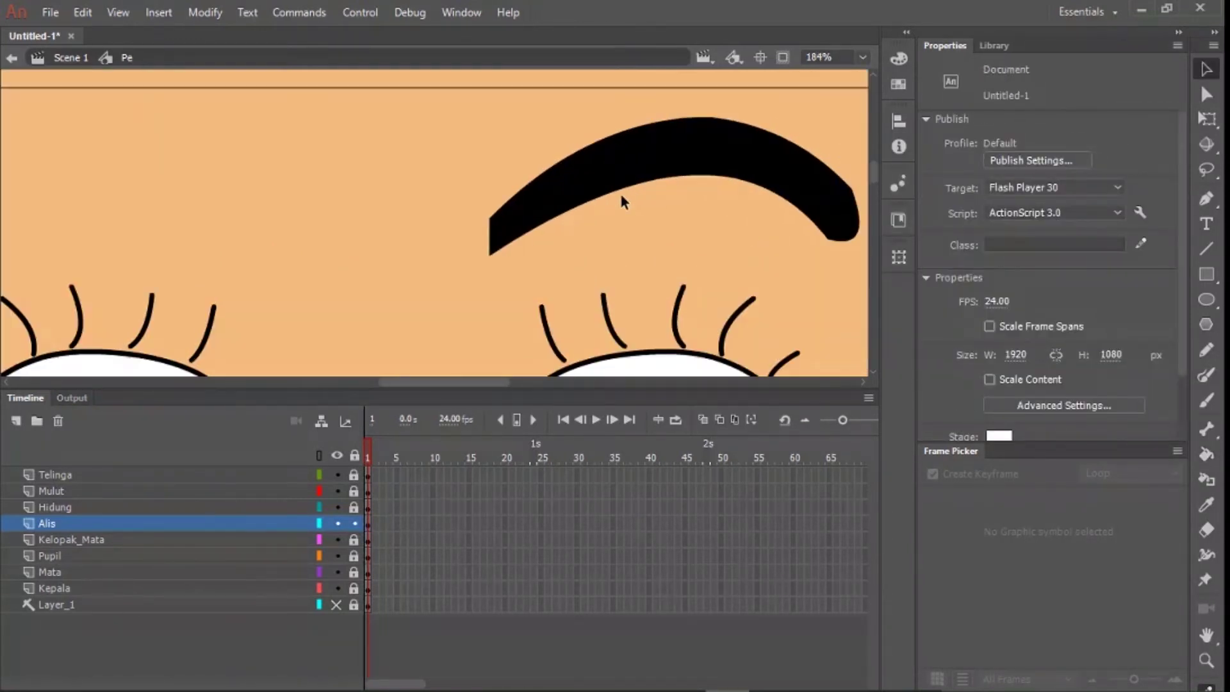
scroll(727, 233, down, 5)
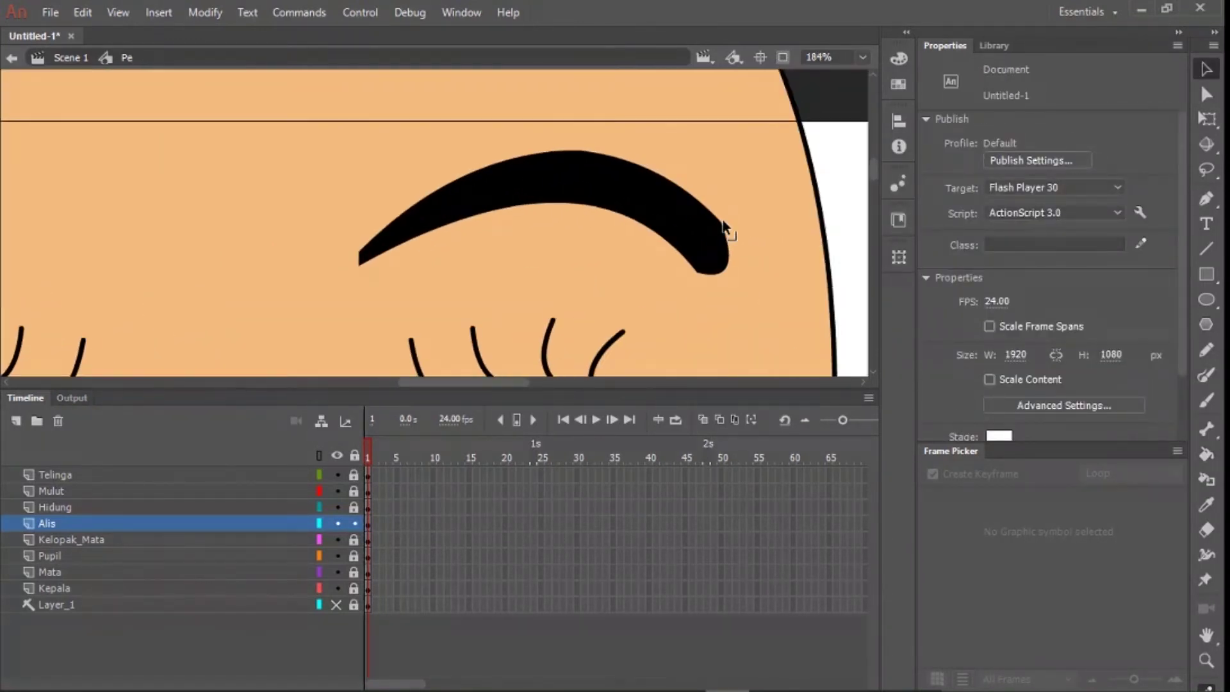
scroll(490, 134, up, 4)
- Tilt the eyebrow with Free Transform and place a horizontally flipped copy of it above the other eye
click(660, 137)
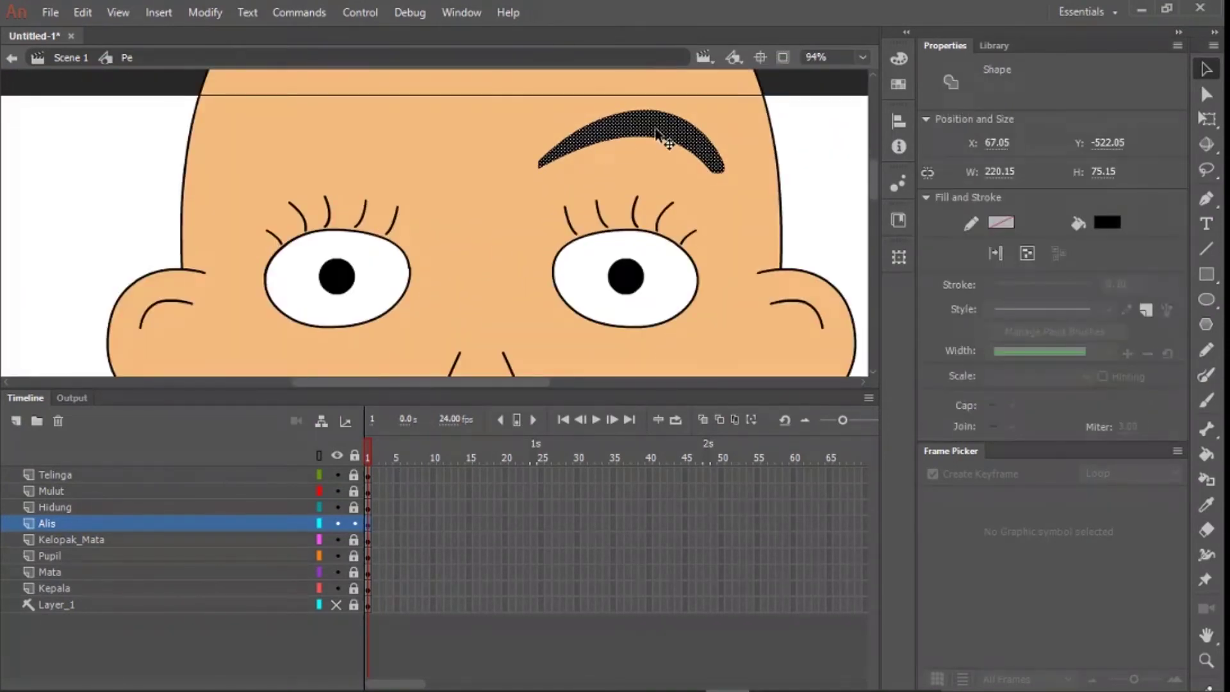
key(q)
drag(686, 142, 388, 168)
key(ctrl+g)
click(898, 257)
click(703, 440)
key(ctrl+t)
- Group the two eyebrows and centre the group horizontally on the stage
key(ctrl+g)
click(898, 257)
click(898, 121)
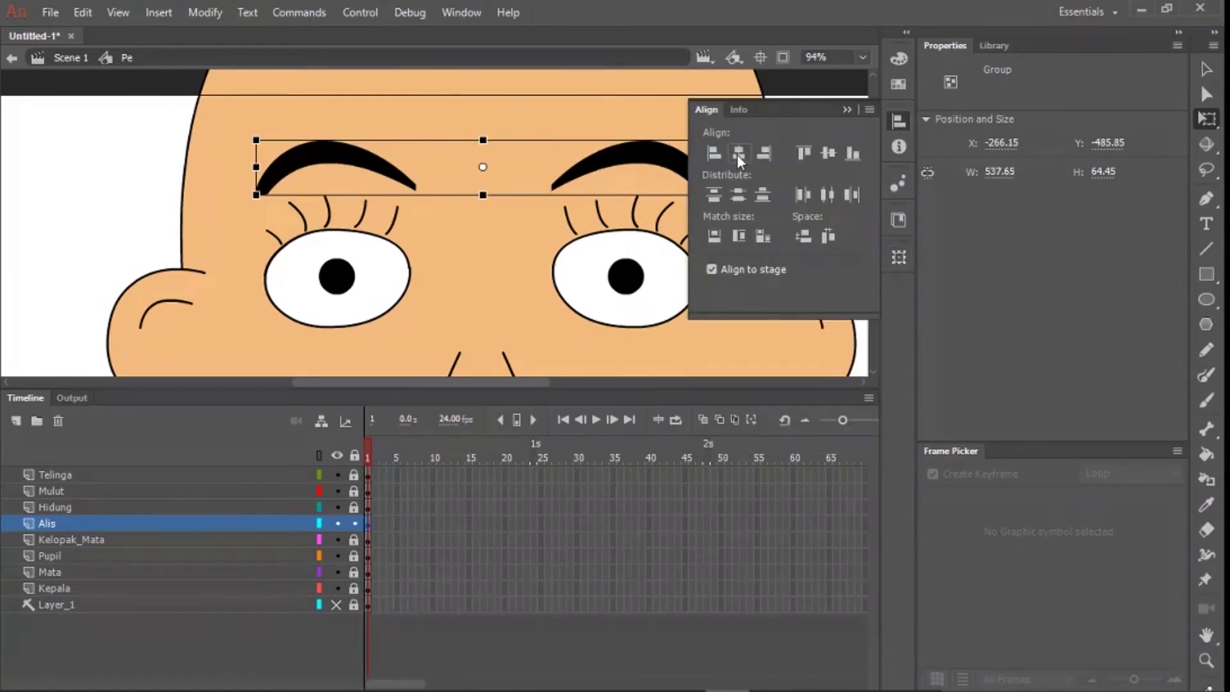
click(737, 155)
click(283, 169)
scroll(288, 142, down, 4)
scroll(328, 205, up, 2)
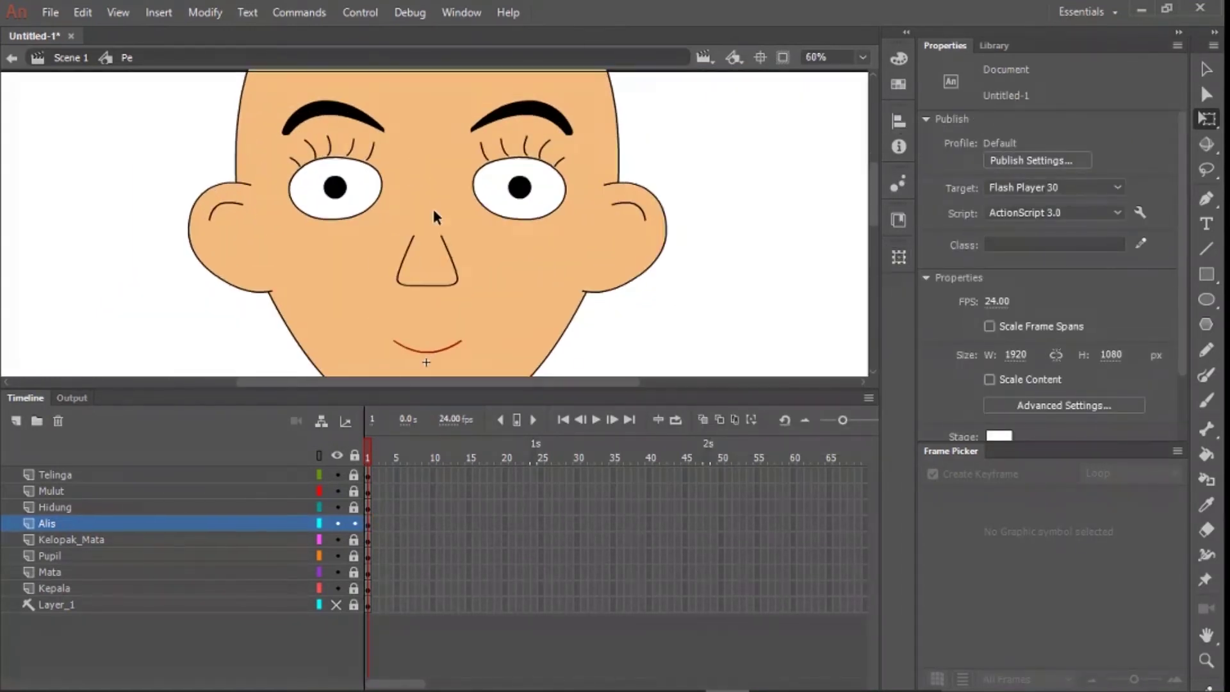
drag(565, 211, 593, 226)
scroll(443, 265, down, 2)
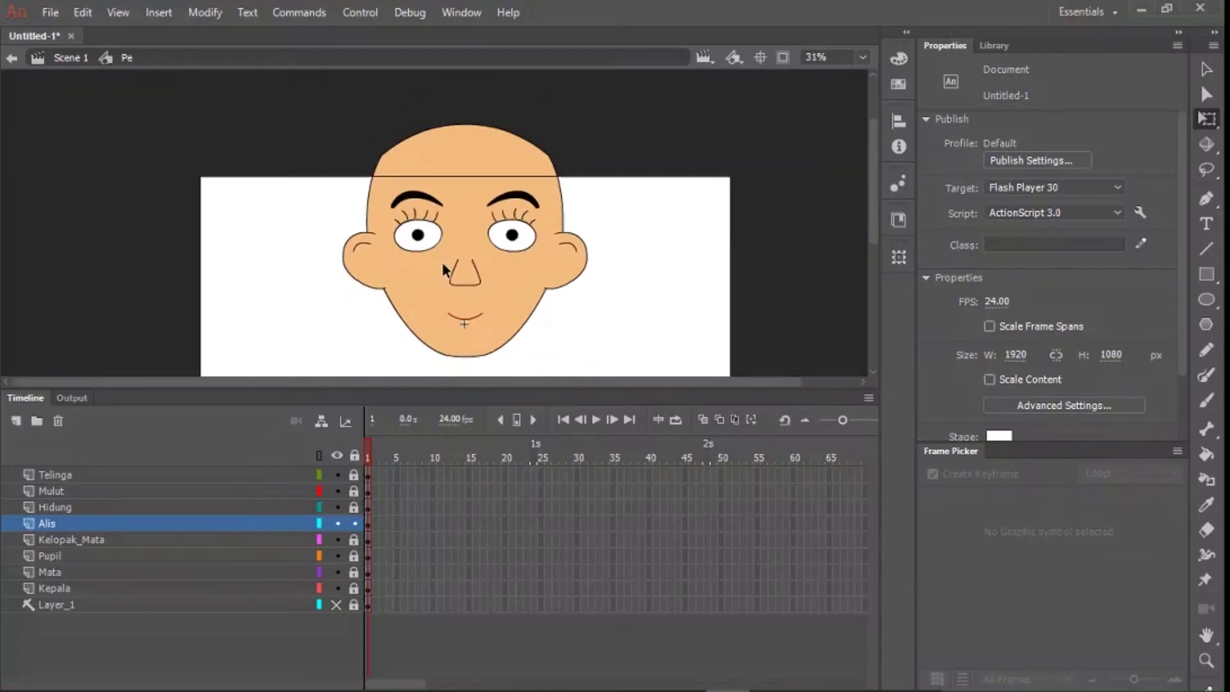
- Add a layer named rambut above Telinga and show the Layer_1 sketch again
click(257, 475)
click(16, 421)
double_click(54, 474)
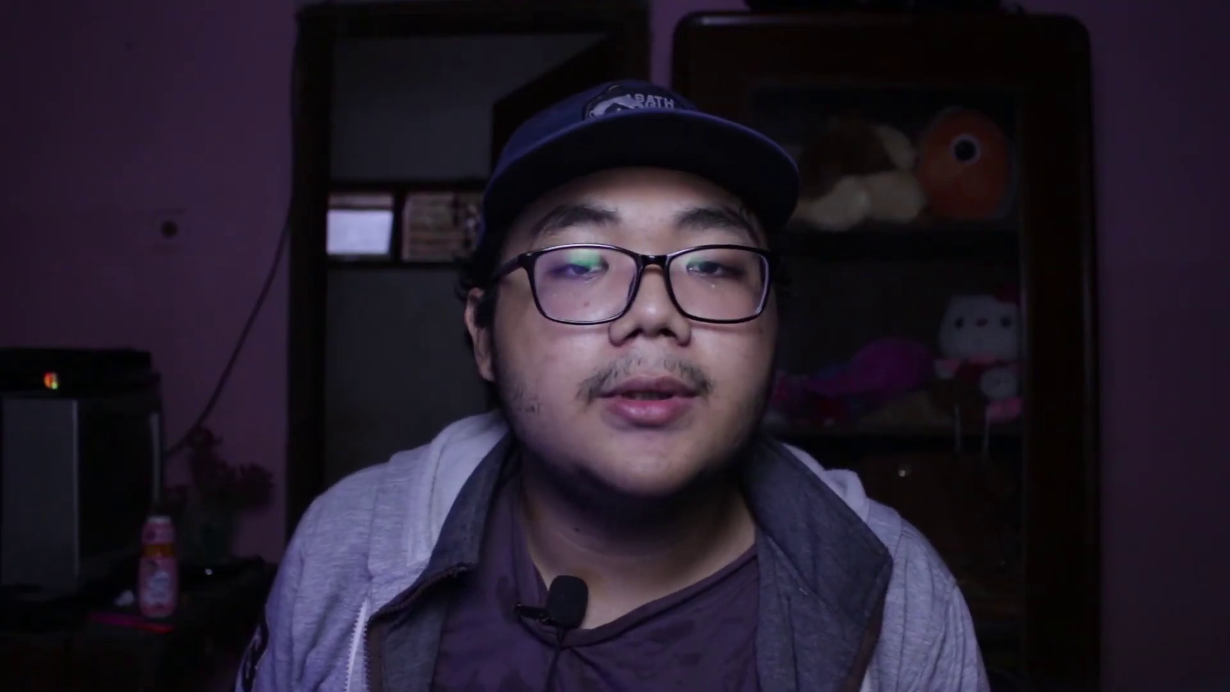
key(Return)
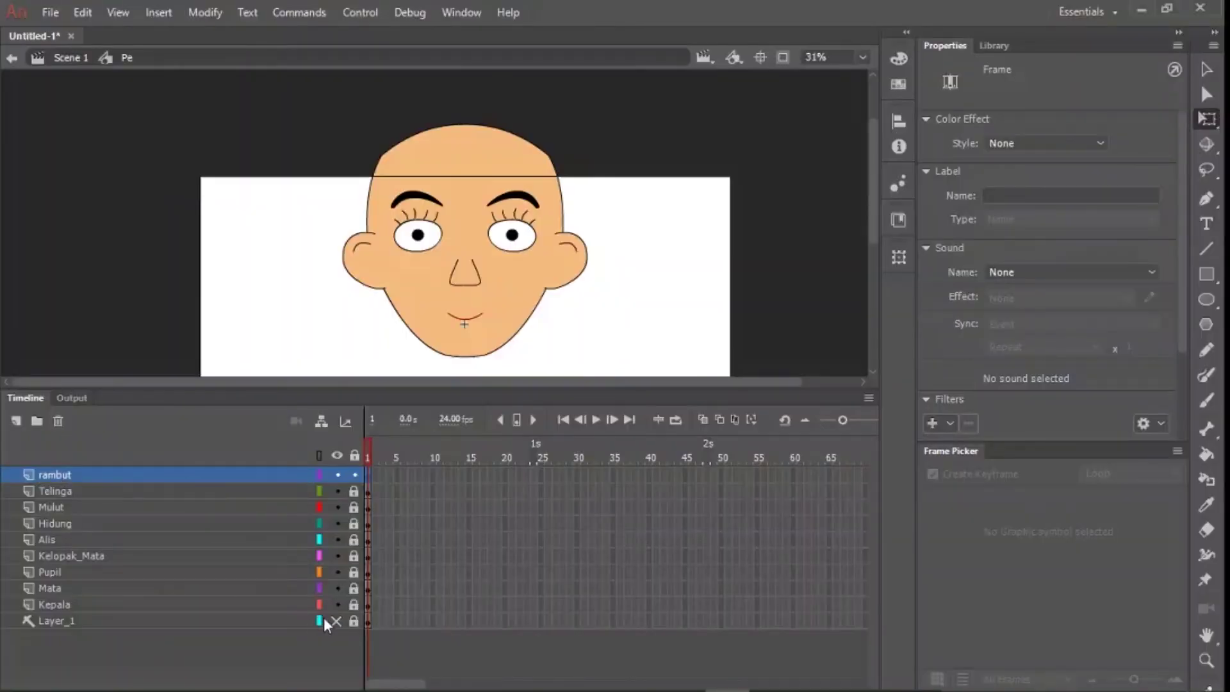
click(336, 621)
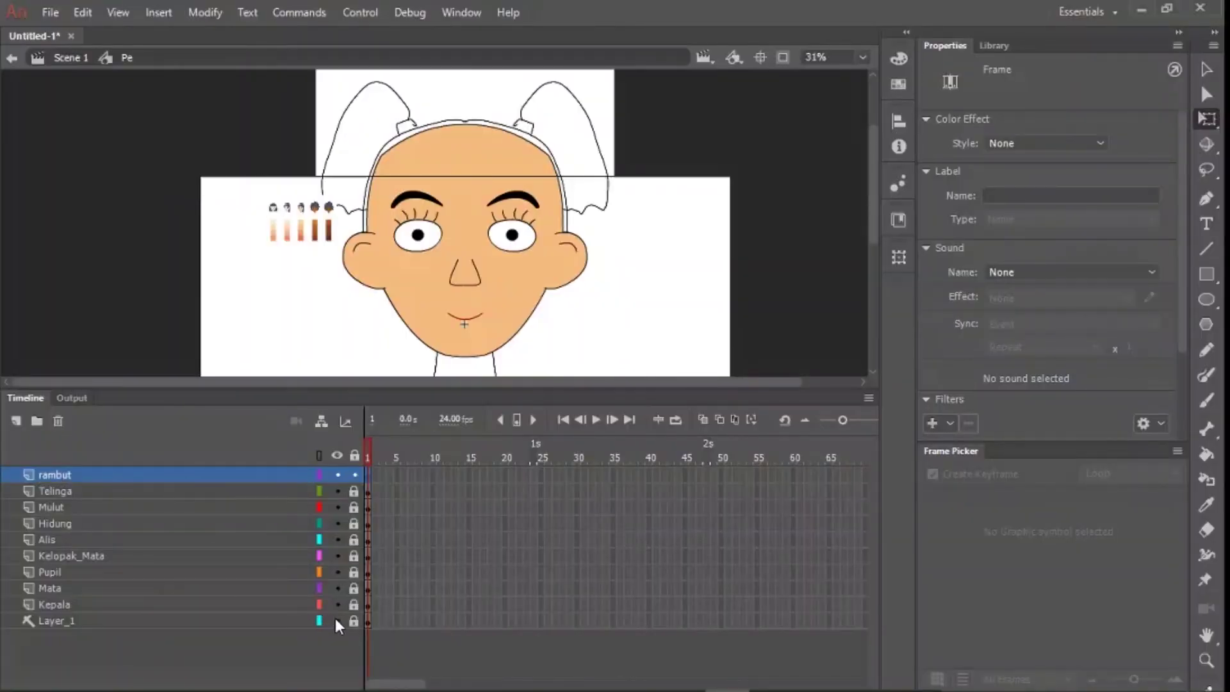
- Hide the Kepala layer and trace the left fringe edge of the hair with a curved green line reaching the ear
scroll(448, 184, up, 3)
key(n)
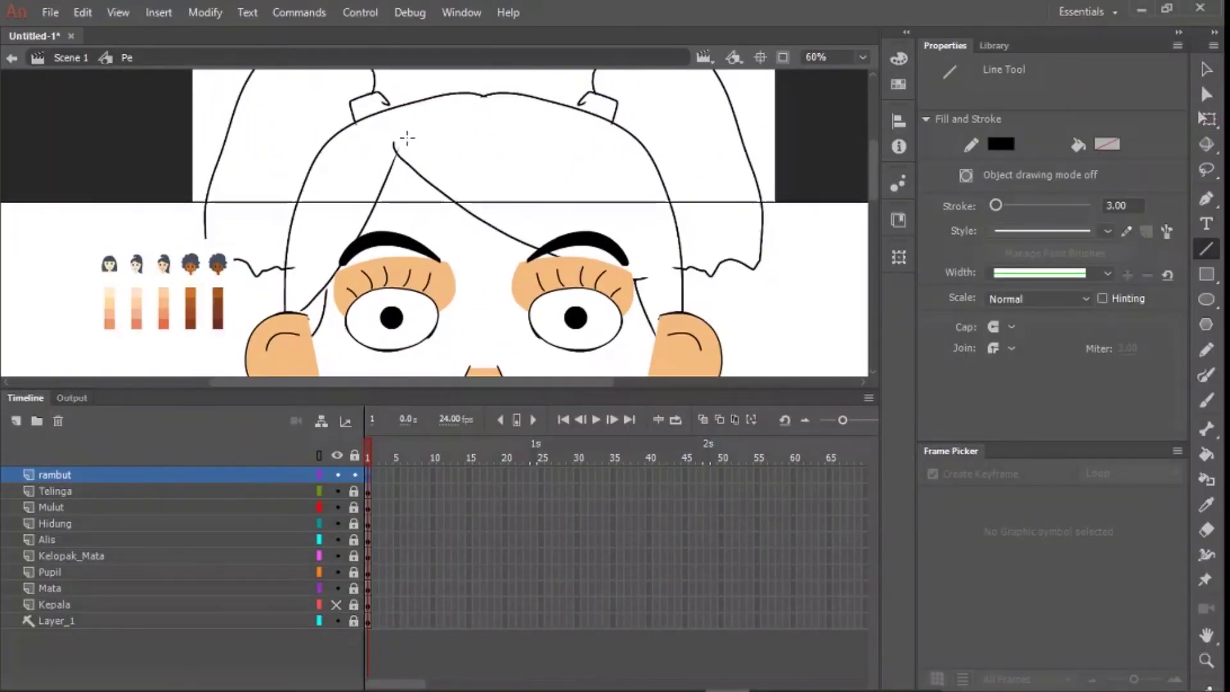
click(1013, 151)
click(669, 284)
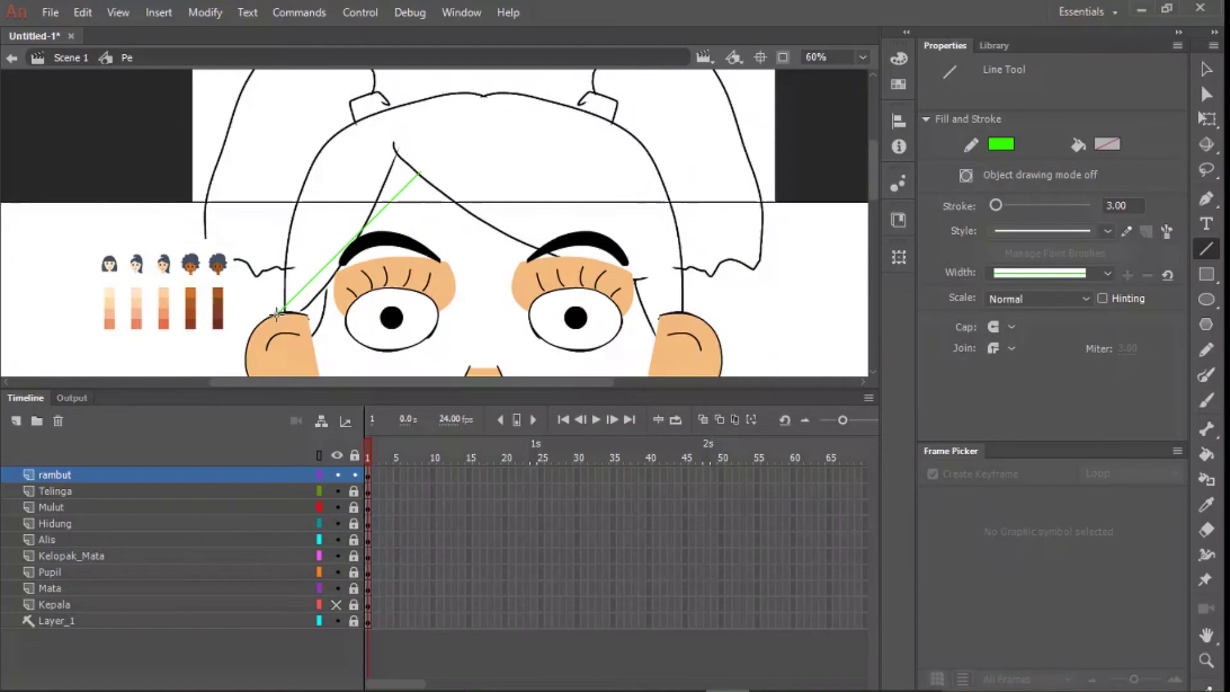
key(v)
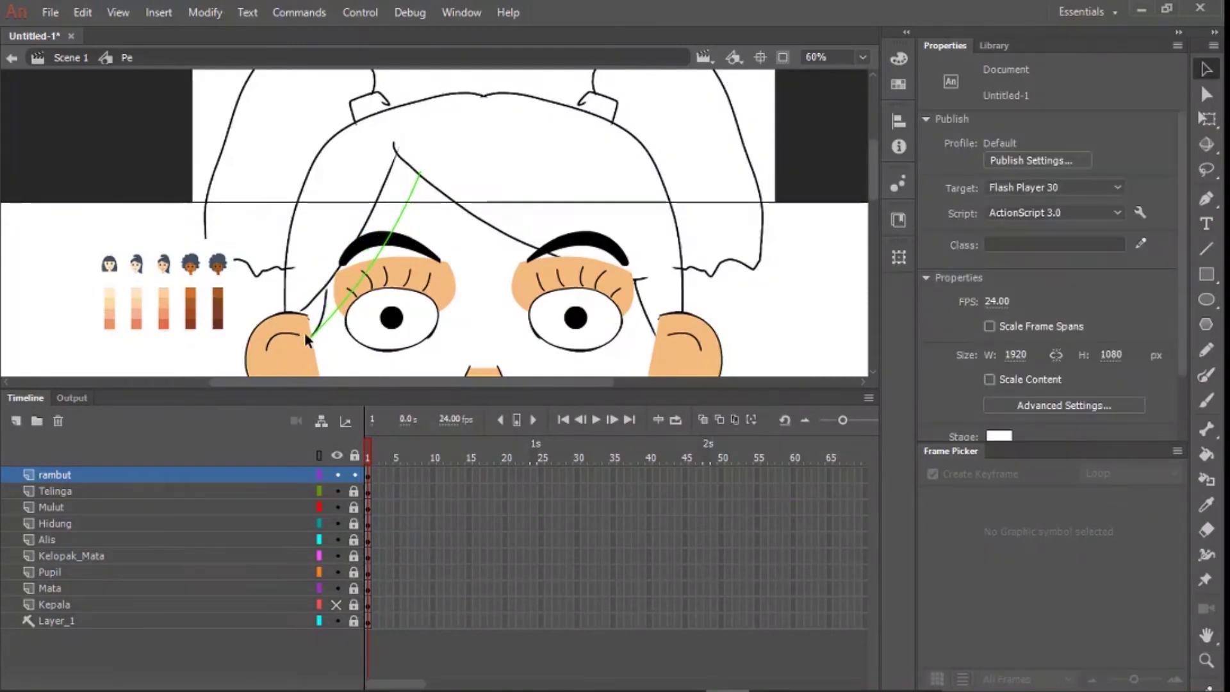
key(n)
mouse_move(305, 352)
mouse_down()
mouse_move(332, 121)
mouse_move(351, 117)
mouse_up()
key(ctrl+z)
drag(291, 342, 244, 389)
- Trace the hair's left outer edge from the crown to the ear with a curved green line
key(n)
drag(324, 139, 379, 106)
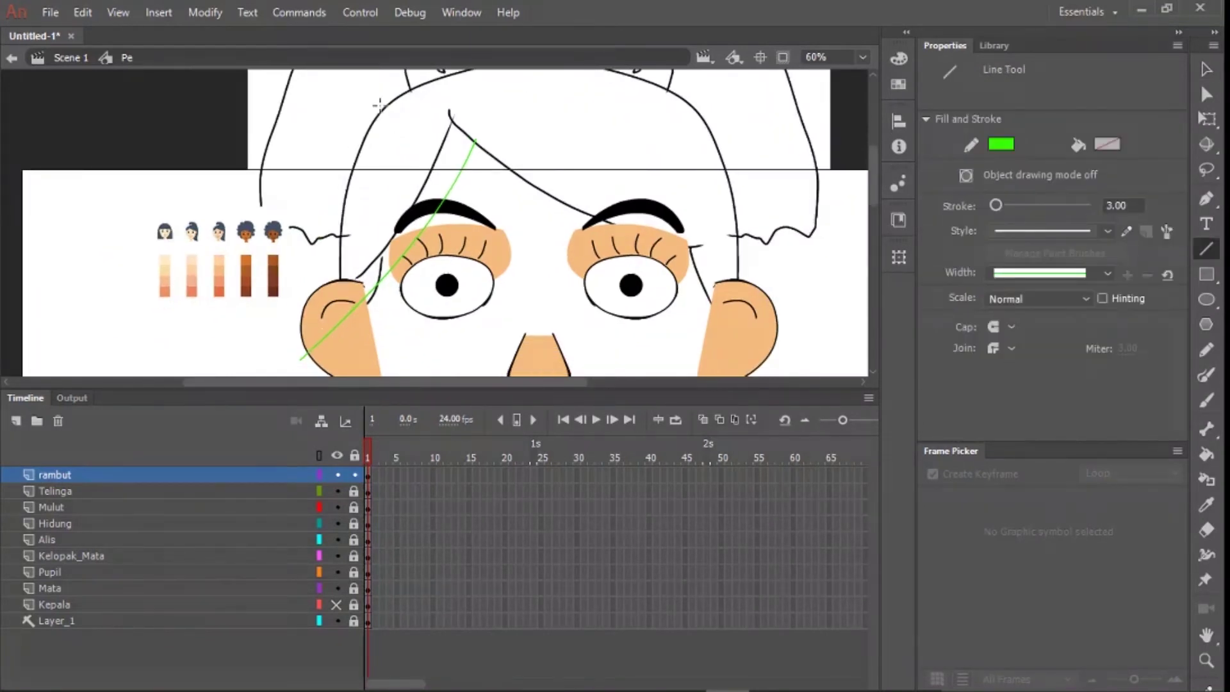
drag(343, 346, 333, 341)
key(v)
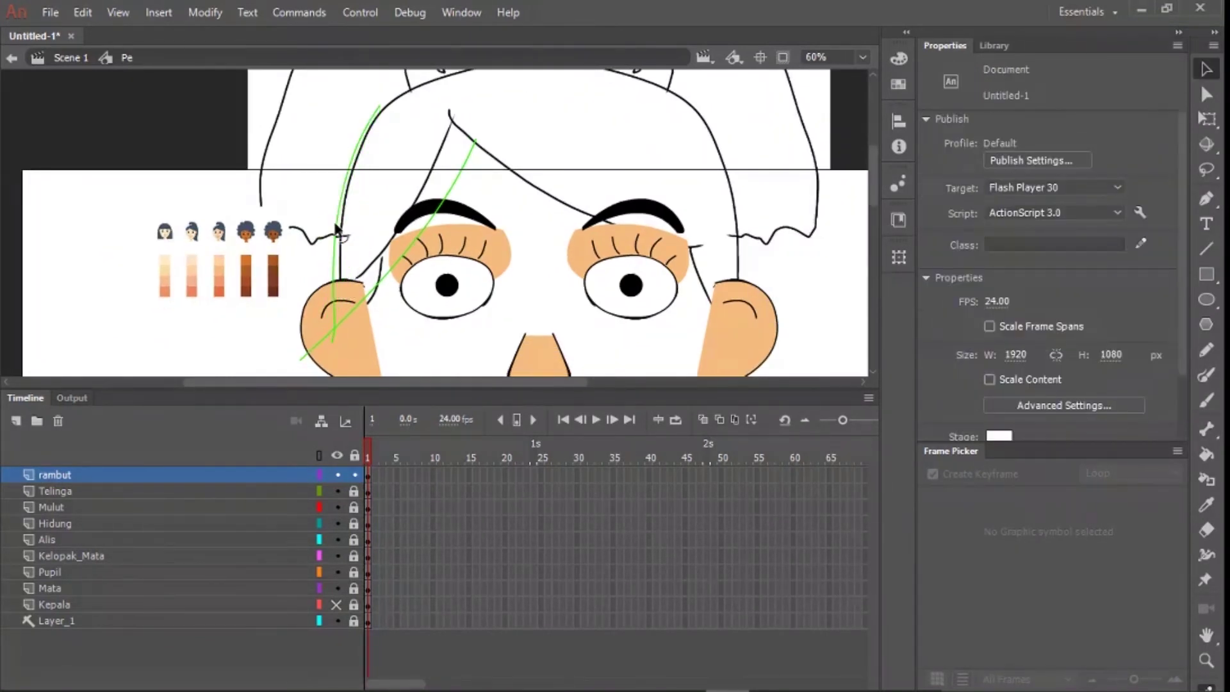
drag(379, 175, 347, 225)
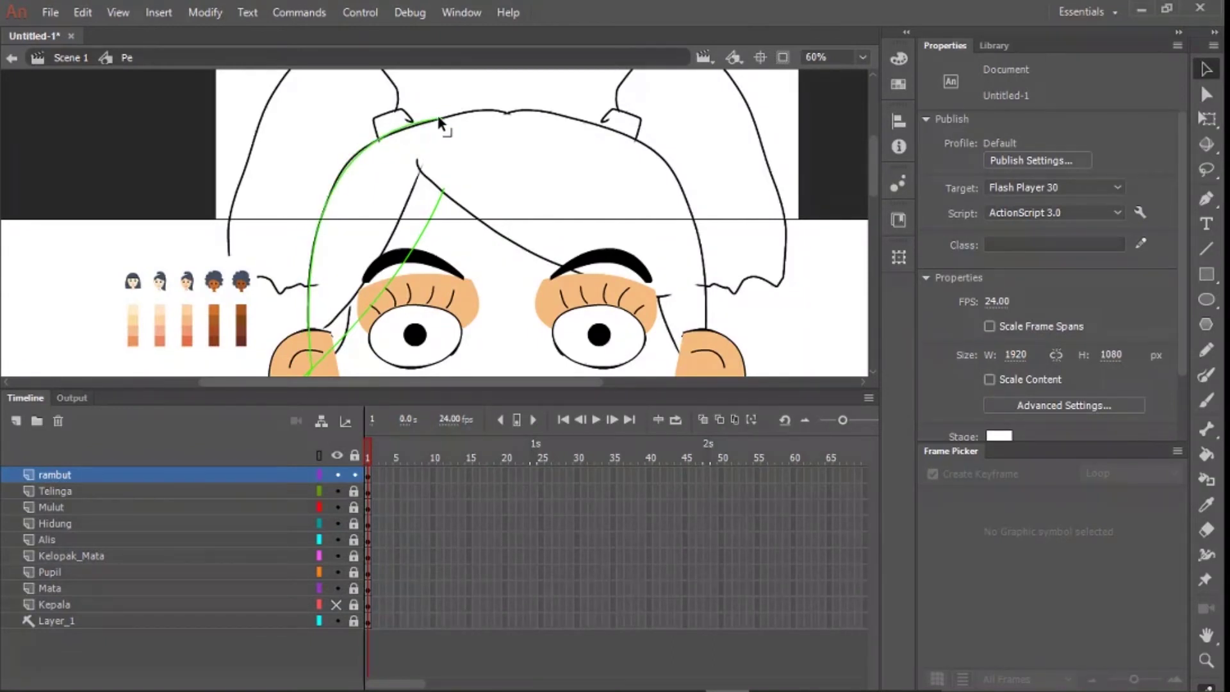
- Trace the top of the hair and its right outer edge down to the ear with curved green lines
key(n)
drag(378, 119, 620, 138)
drag(707, 163, 706, 162)
key(v)
drag(568, 147, 557, 113)
drag(707, 163, 687, 161)
key(n)
mouse_move(654, 141)
mouse_down()
mouse_move(628, 129)
mouse_move(681, 351)
mouse_up()
key(n)
key(v)
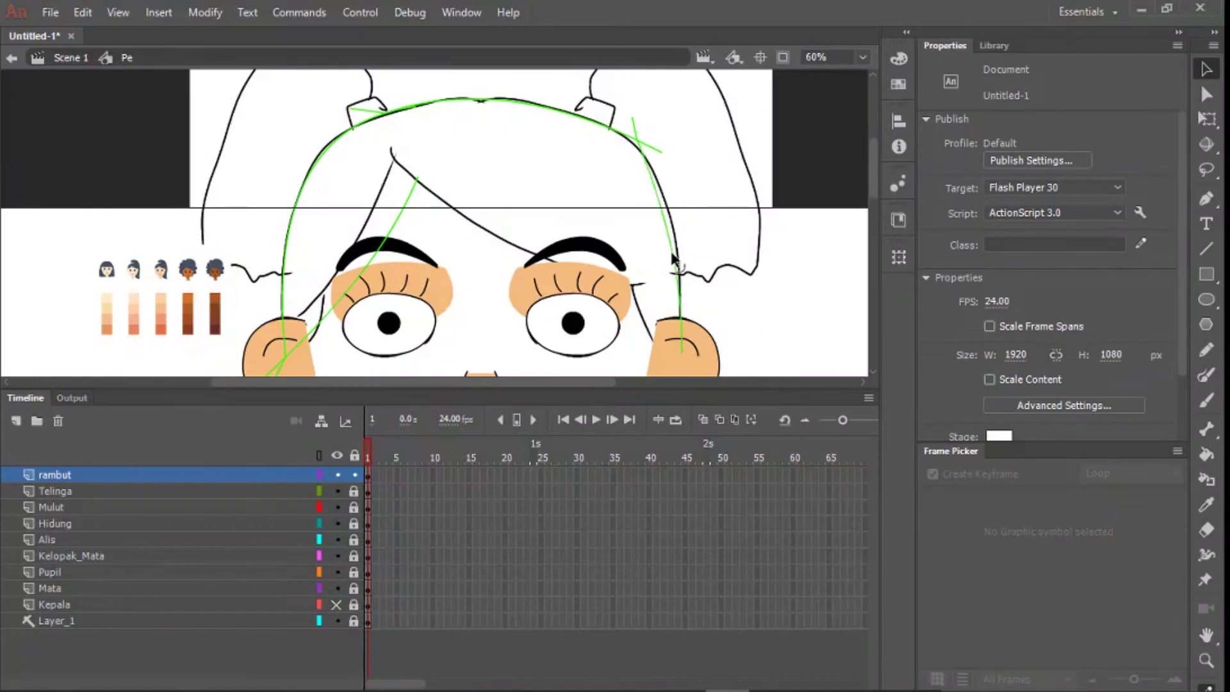
scroll(670, 286, down, 1)
- Close the hair outline by tracing the right fringe edge and the inner edge of the lock beside the right ear
key(n)
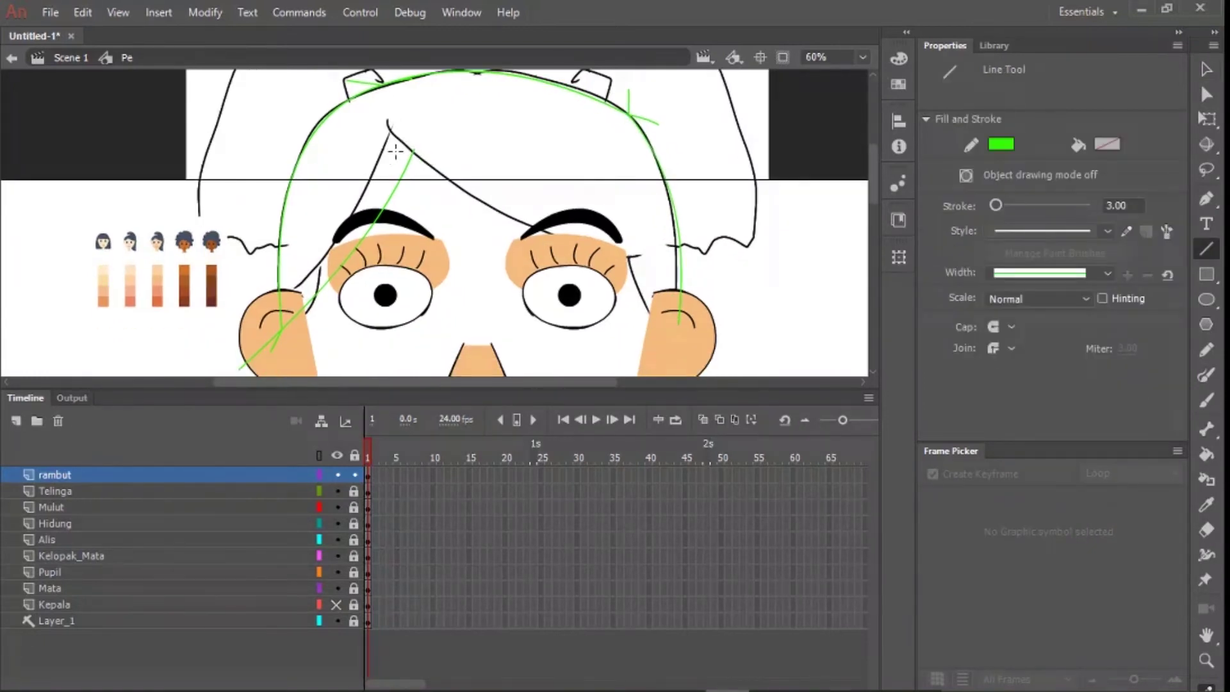
key(v)
drag(489, 198, 486, 206)
drag(584, 221, 551, 180)
key(n)
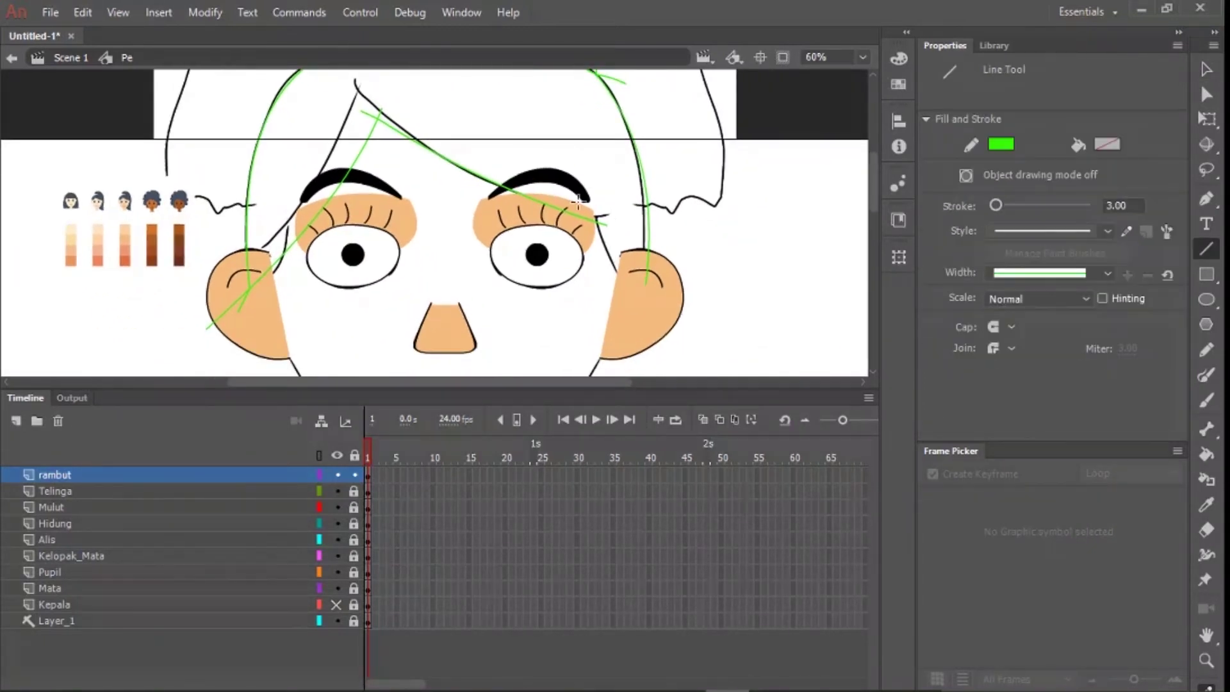
key(v)
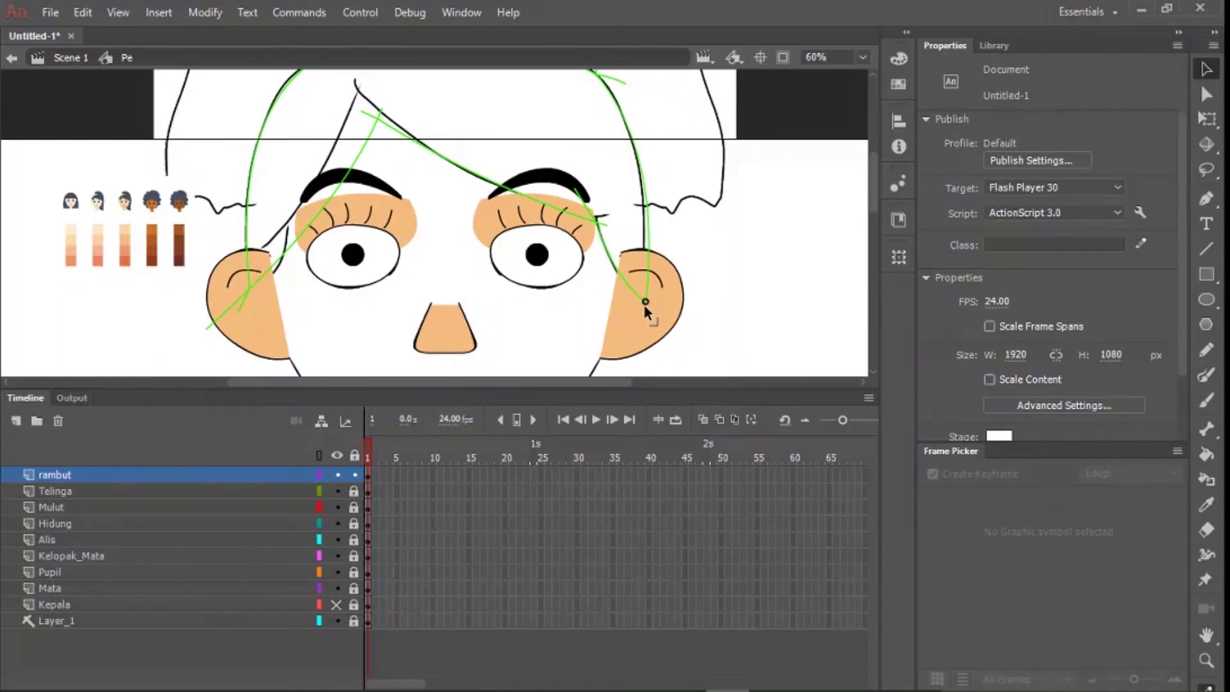
drag(645, 307, 679, 343)
key(k)
click(614, 200)
key(ctrl+z)
click(1107, 145)
click(829, 218)
click(627, 186)
key(ctrl+z)
- Mix a custom dark brown fill colour and fill the hair outline with it
click(1107, 146)
click(1080, 162)
click(731, 329)
drag(902, 391, 899, 395)
click(1028, 178)
click(618, 252)
key(v)
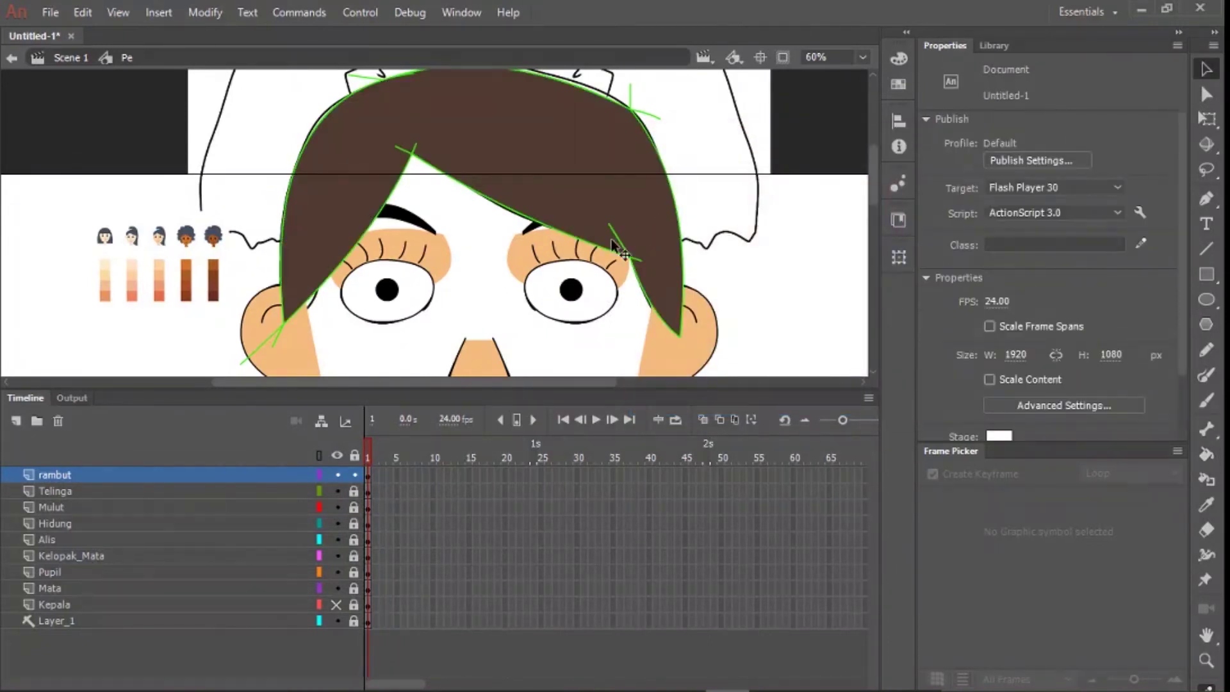
- Delete the green line ends sticking out past the hair's corners and refine its curved edges to match the sketch
click(617, 242)
click(616, 241)
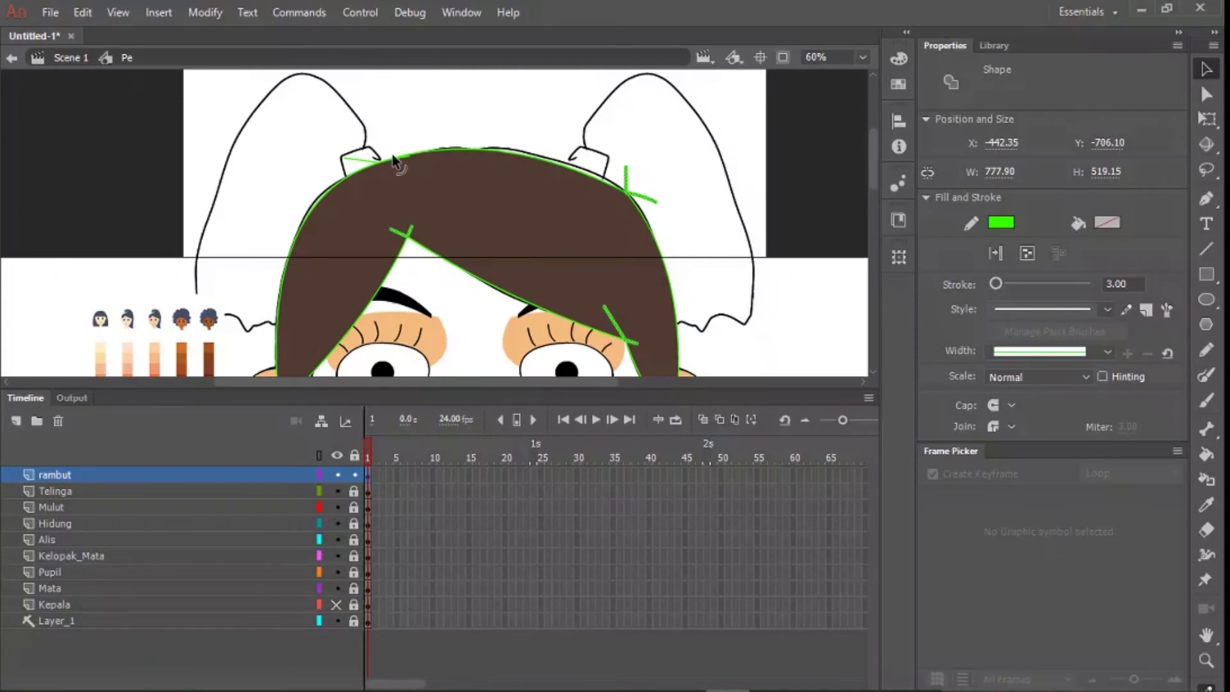
click(327, 157)
scroll(297, 214, down, 2)
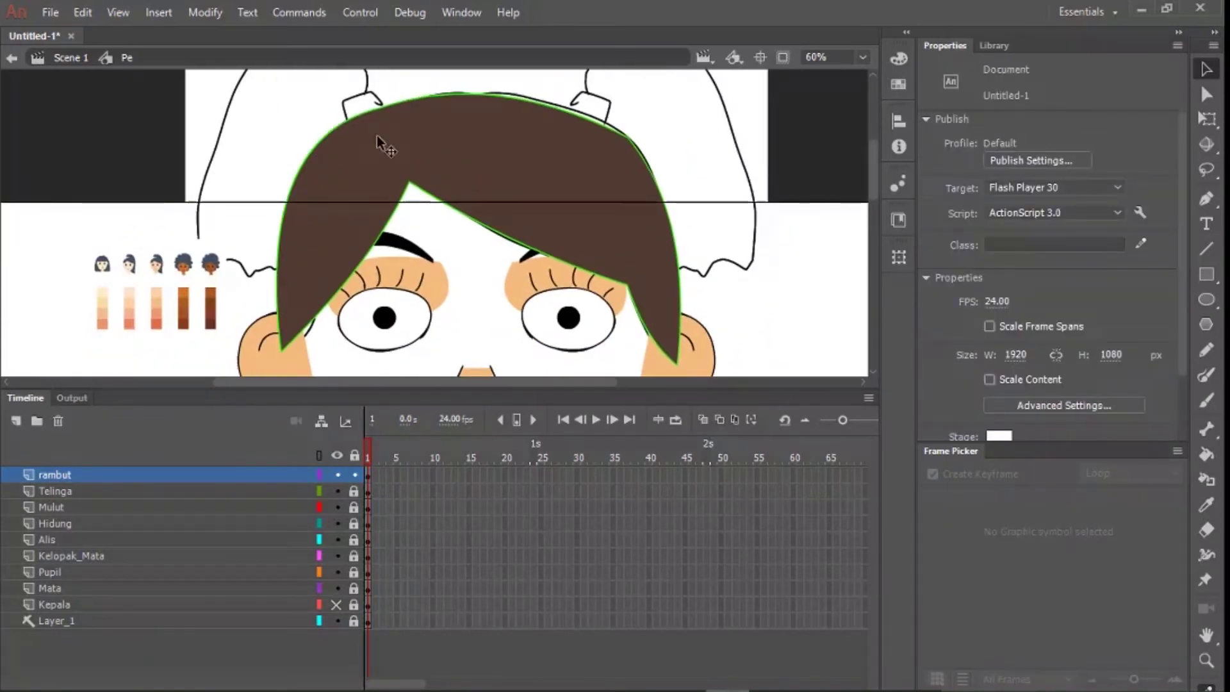
drag(605, 123, 607, 114)
drag(586, 195, 583, 162)
- Recolour the hair's green outline black
double_click(543, 225)
click(1004, 221)
click(734, 307)
click(715, 246)
drag(640, 224, 655, 245)
- Move the rambut layer below Telinga and show the Kepala layer again
drag(76, 474, 114, 499)
click(742, 200)
scroll(574, 259, down, 4)
scroll(420, 234, up, 2)
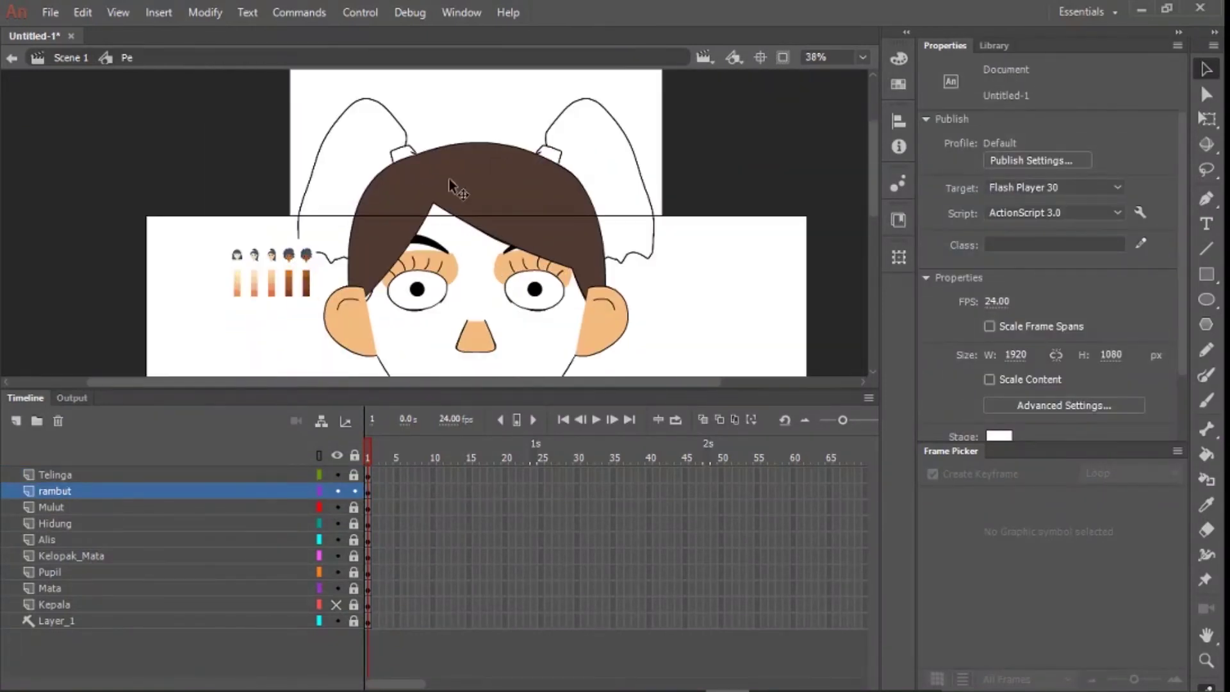
drag(456, 185, 438, 228)
scroll(438, 228, up, 1)
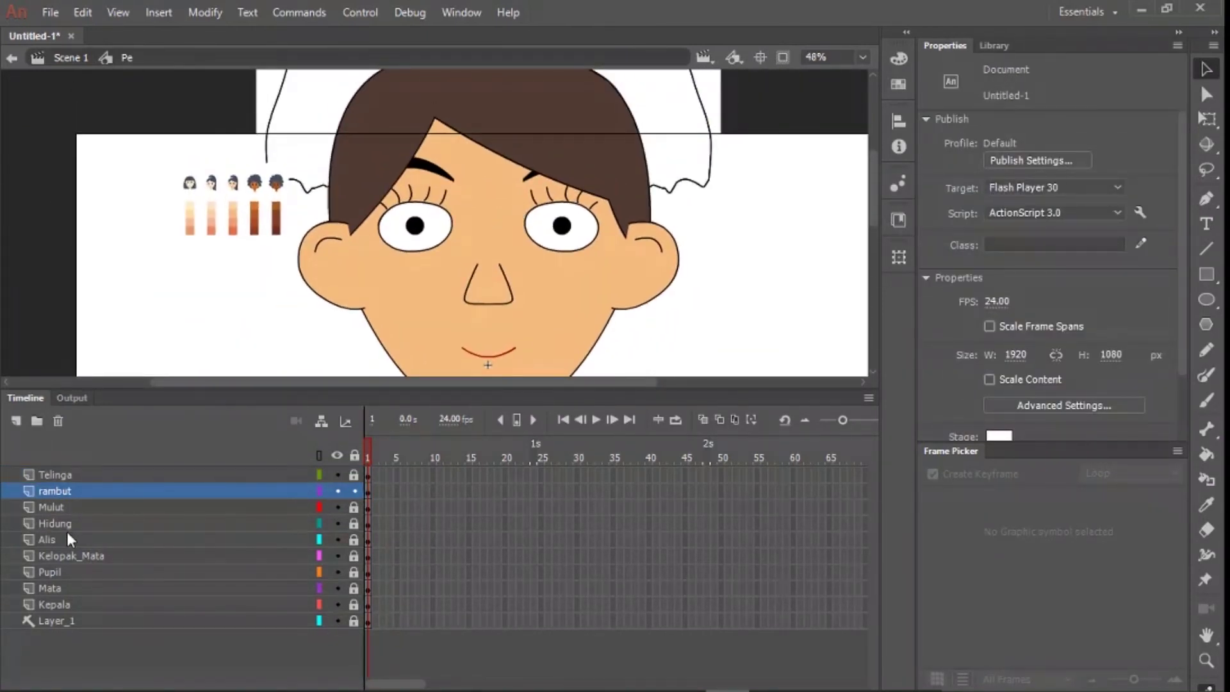
- Move the Alis layer to the top of the layer stack, above Telinga
drag(67, 537, 312, 322)
click(315, 328)
drag(669, 223, 685, 263)
scroll(656, 272, up, 1)
drag(620, 223, 617, 325)
scroll(574, 120, up, 2)
scroll(467, 255, down, 5)
- Draw a black line with a stroke of 5 on the rambut layer, across the hair above the right fringe edge
click(167, 503)
key(n)
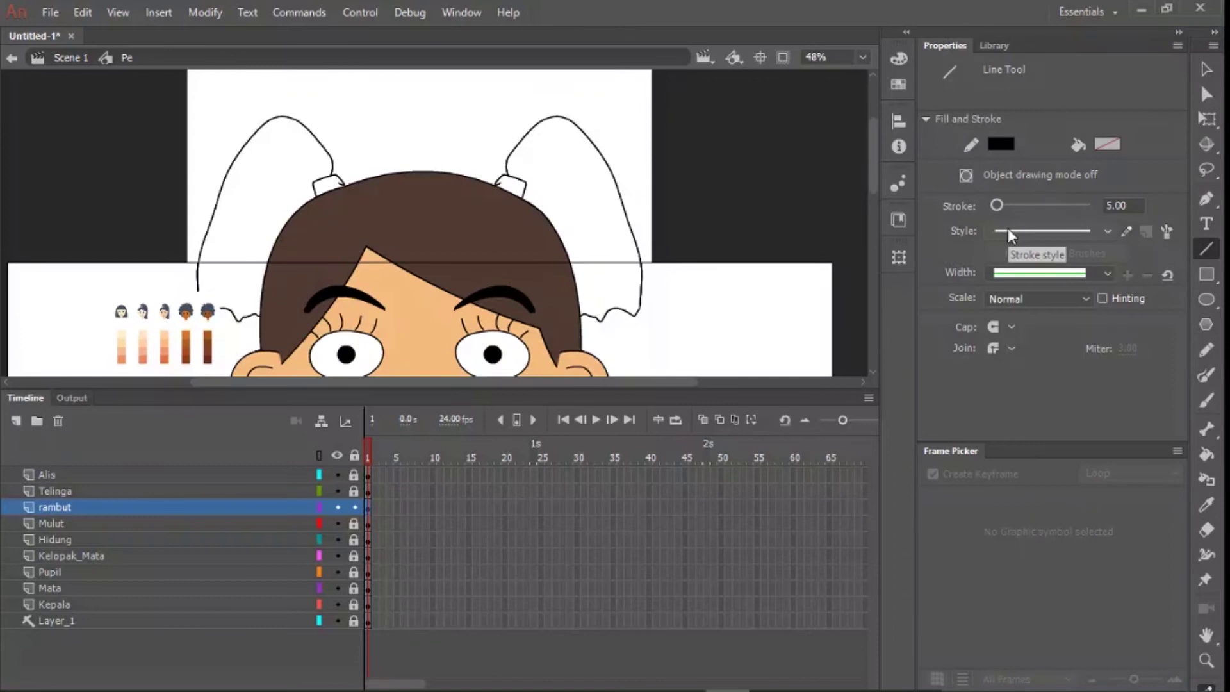
key(v)
scroll(456, 273, up, 2)
drag(453, 241, 455, 255)
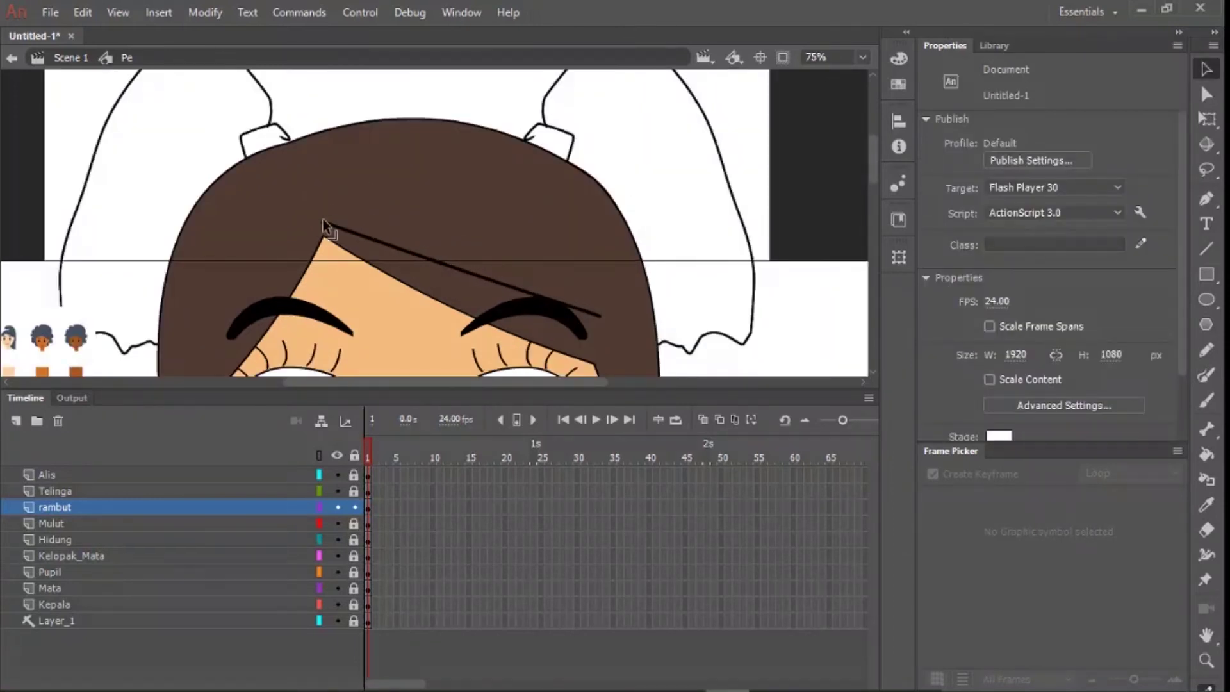
- Give the hair strand line a tapered width profile and bend it to follow the fringe edge
click(324, 221)
click(1037, 354)
click(1051, 394)
click(788, 328)
click(479, 302)
click(695, 233)
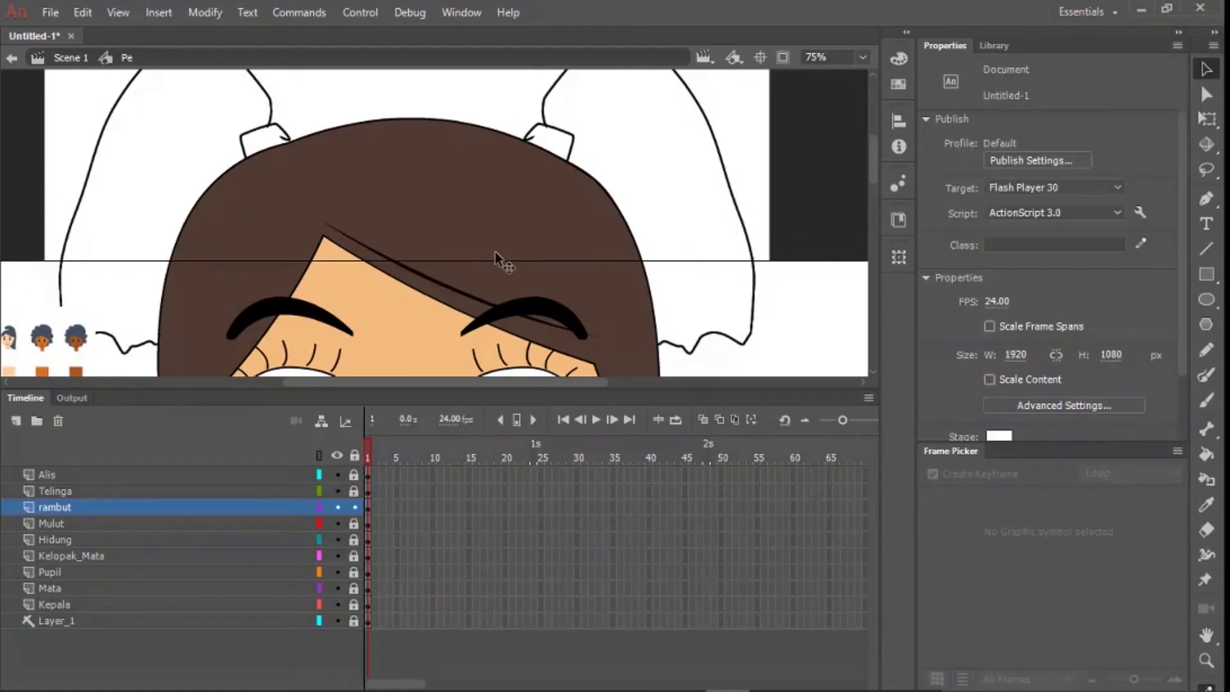
- Draw a second tapered black strand with a stroke of 5 above the fringe strand and bend it into a downward curve
key(n)
drag(349, 175, 496, 191)
click(1014, 275)
click(1031, 313)
key(ctrl+z)
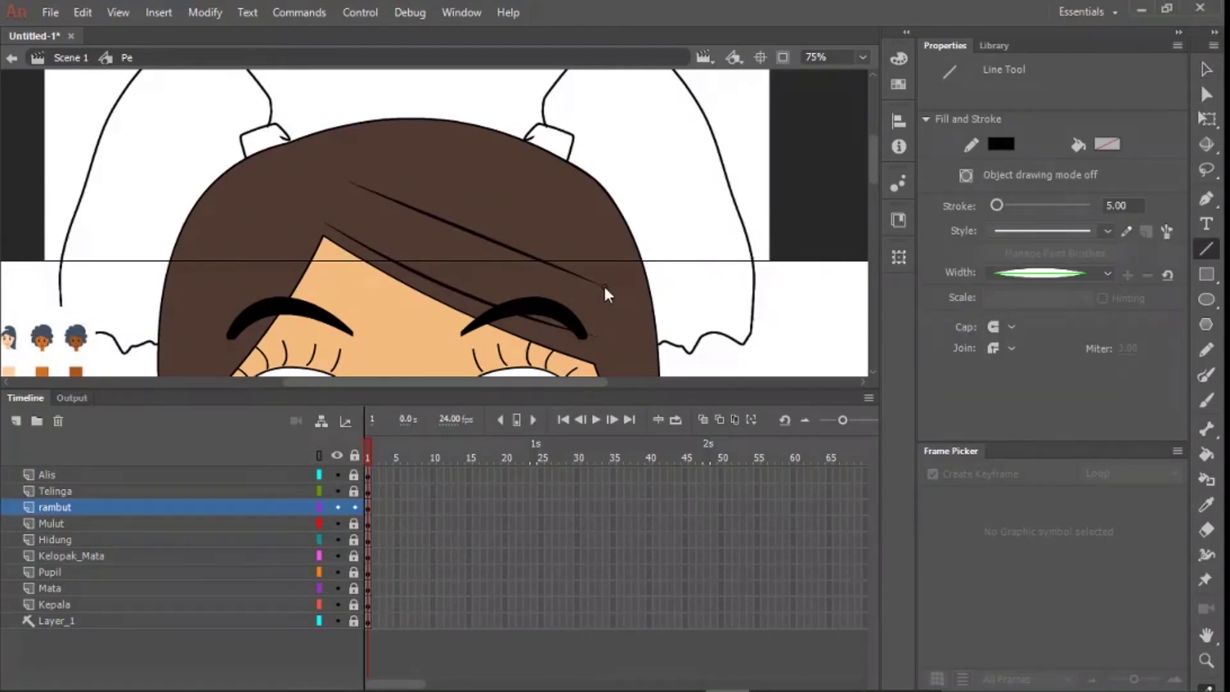
key(v)
click(485, 238)
click(491, 246)
drag(490, 241, 484, 263)
drag(304, 226, 419, 184)
- Draw a third tapered strand across the upper hair, above the previous two, and bend it along the crown
key(n)
mouse_move(498, 107)
mouse_down()
mouse_move(660, 147)
mouse_move(718, 219)
mouse_up()
key(v)
click(641, 177)
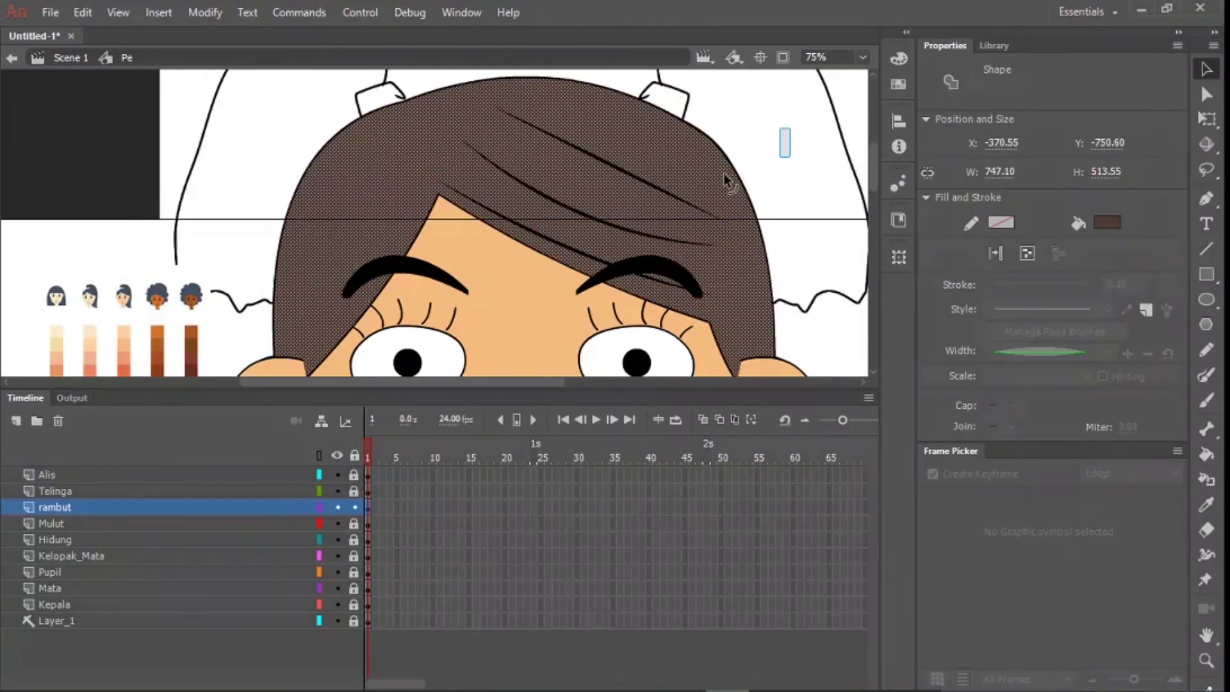
click(788, 154)
- Draw tapered strands down the left side of the hair and bend them to follow its outline
key(n)
drag(377, 169, 290, 342)
key(v)
key(n)
key(v)
drag(354, 269, 365, 272)
key(ctrl+minus)
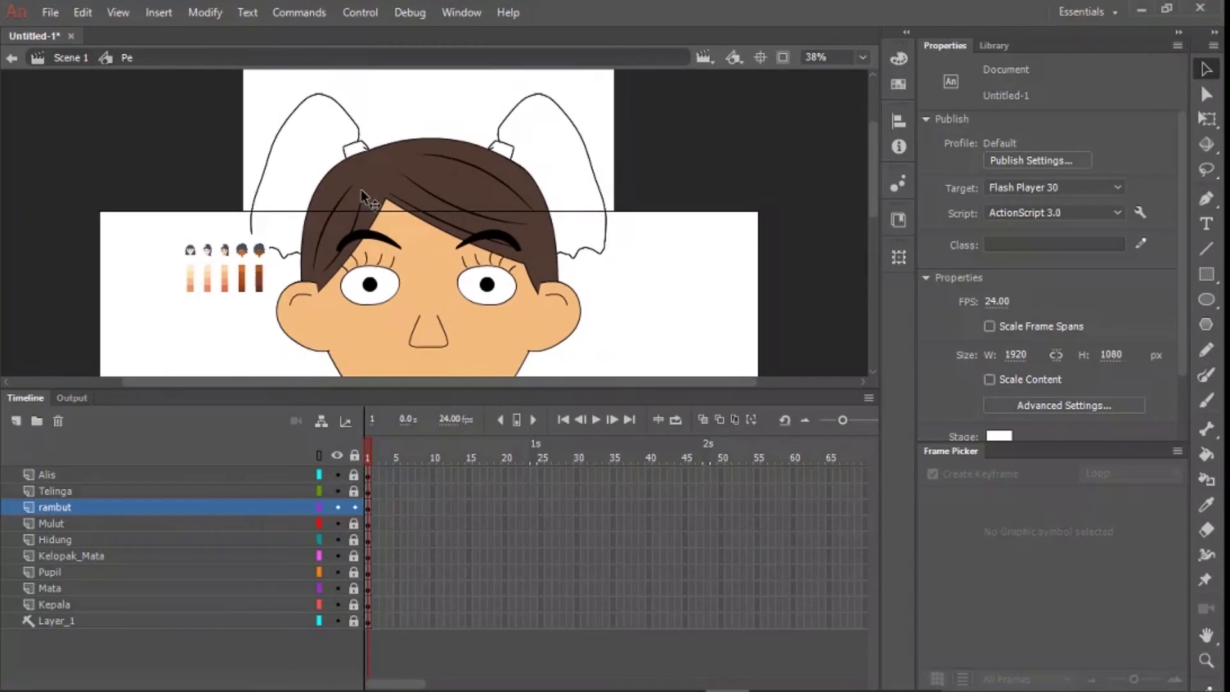
- Add another short tapered strand at the upper left of the hair and curve it along the outer edge
key(ctrl+equal)
key(n)
key(v)
scroll(321, 183, down, 3)
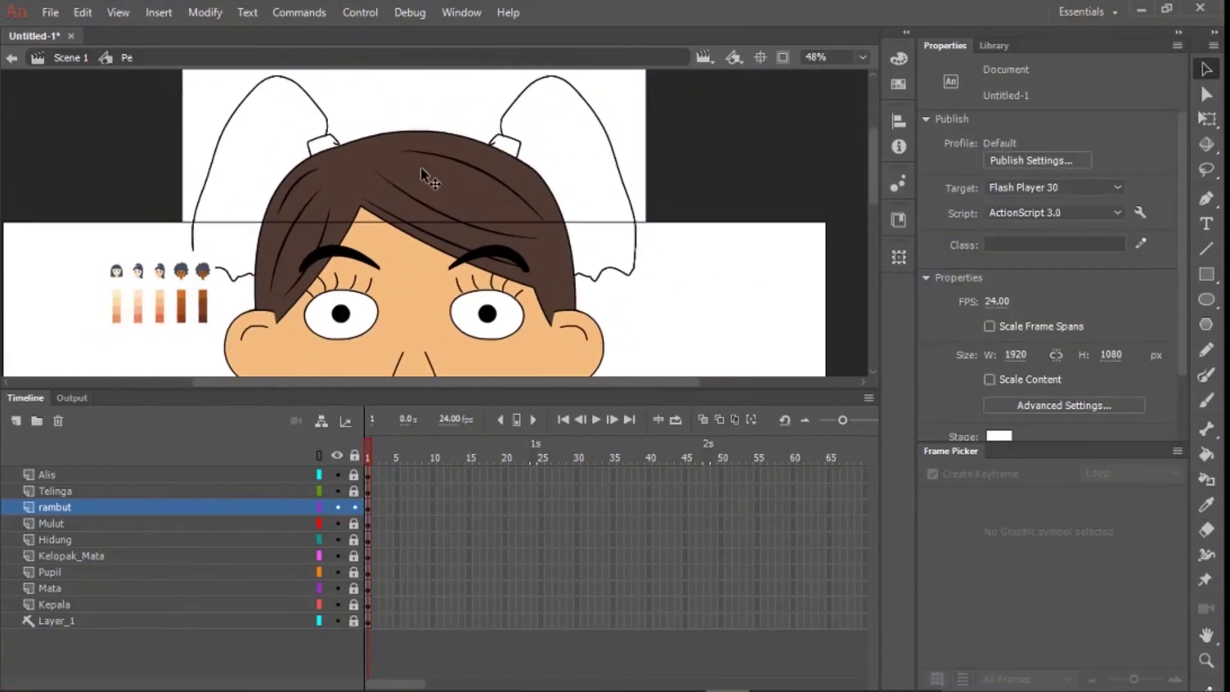
- Add a tapered strand running down the right side of the hair above the ear and curve it
scroll(489, 147, up, 3)
key(n)
key(v)
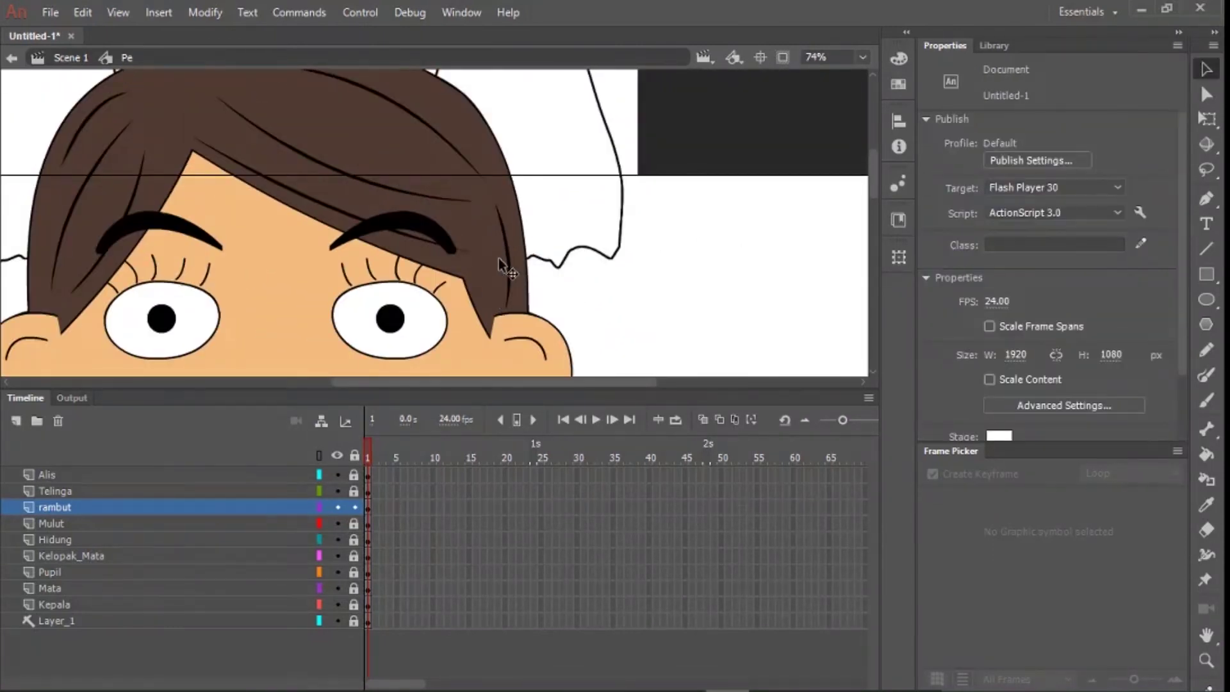
scroll(509, 222, down, 3)
scroll(510, 221, up, 3)
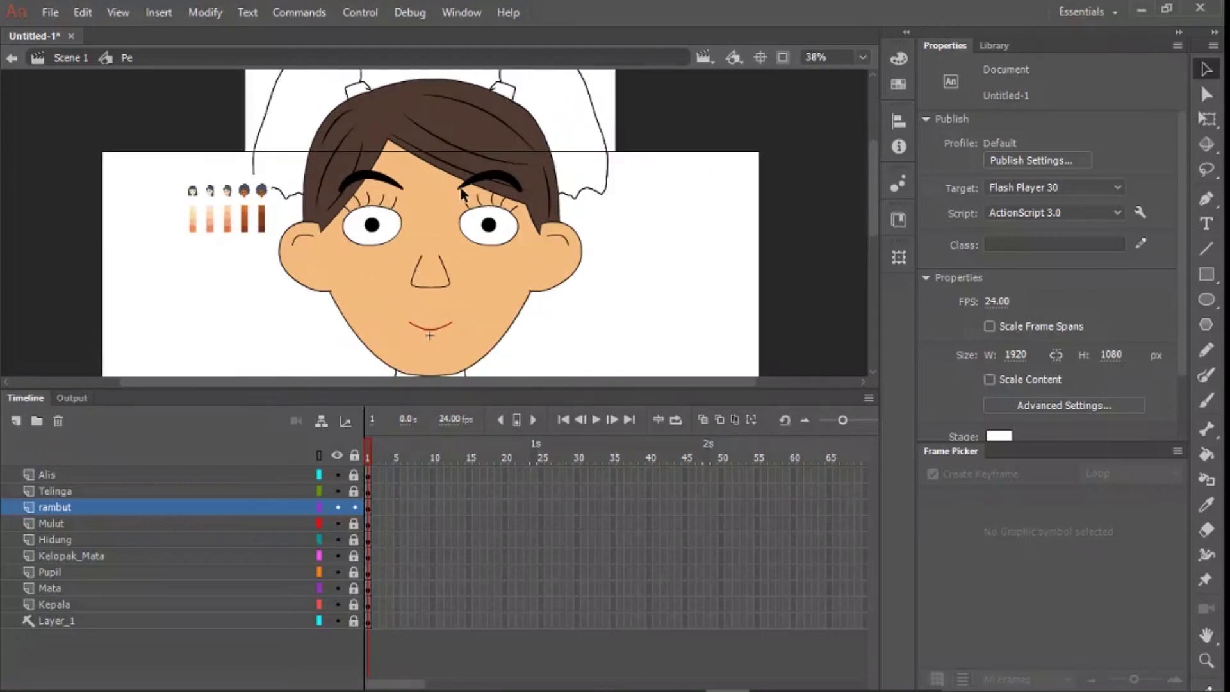
scroll(489, 165, up, 3)
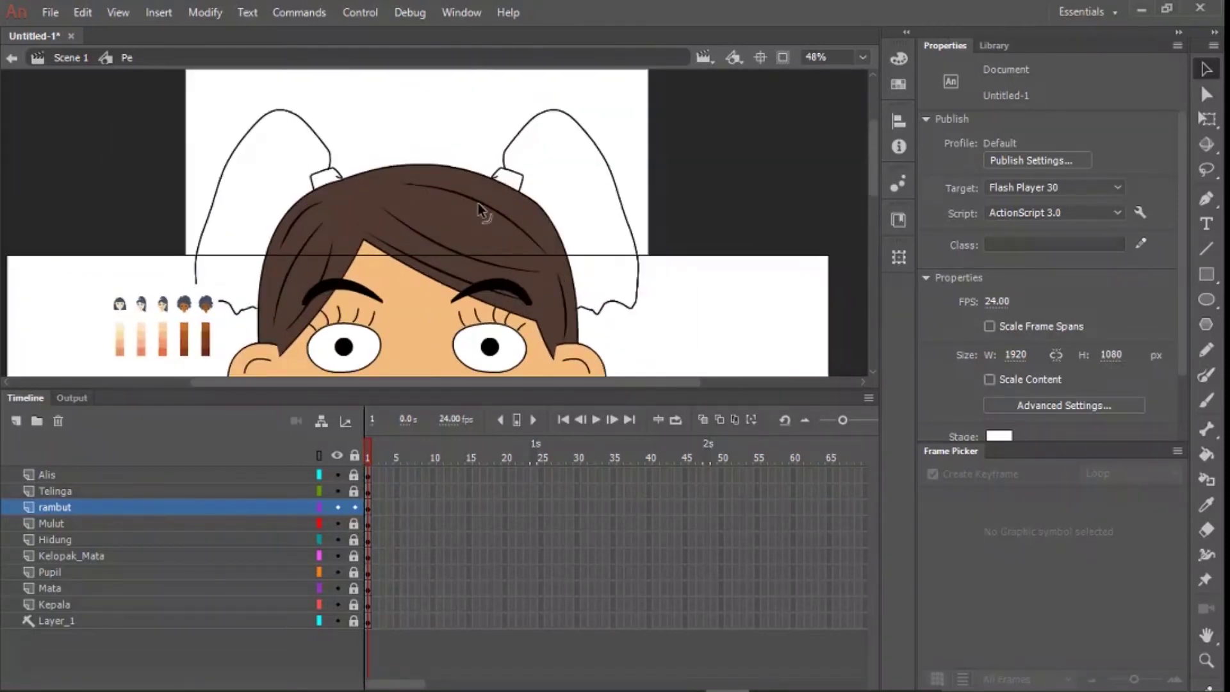
- Trace the right hair tie's three free sides with straight black lines, using a uniform width profile and a stroke of 3
key(n)
scroll(489, 166, up, 5)
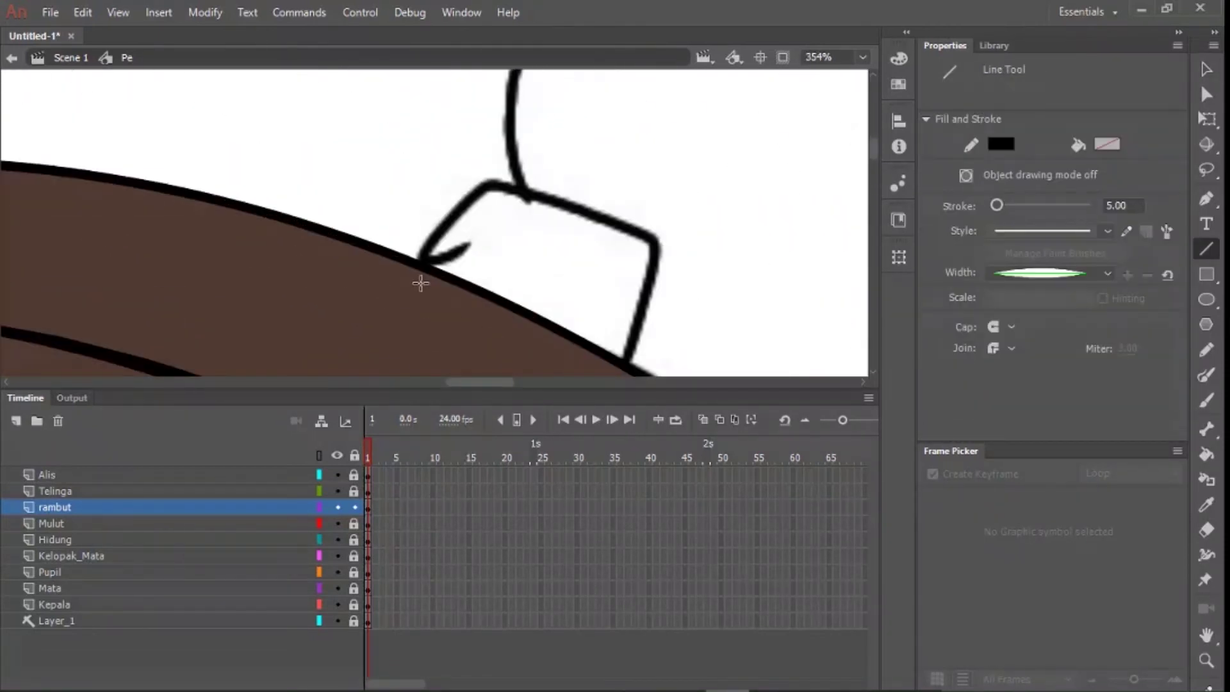
click(1053, 274)
click(1044, 292)
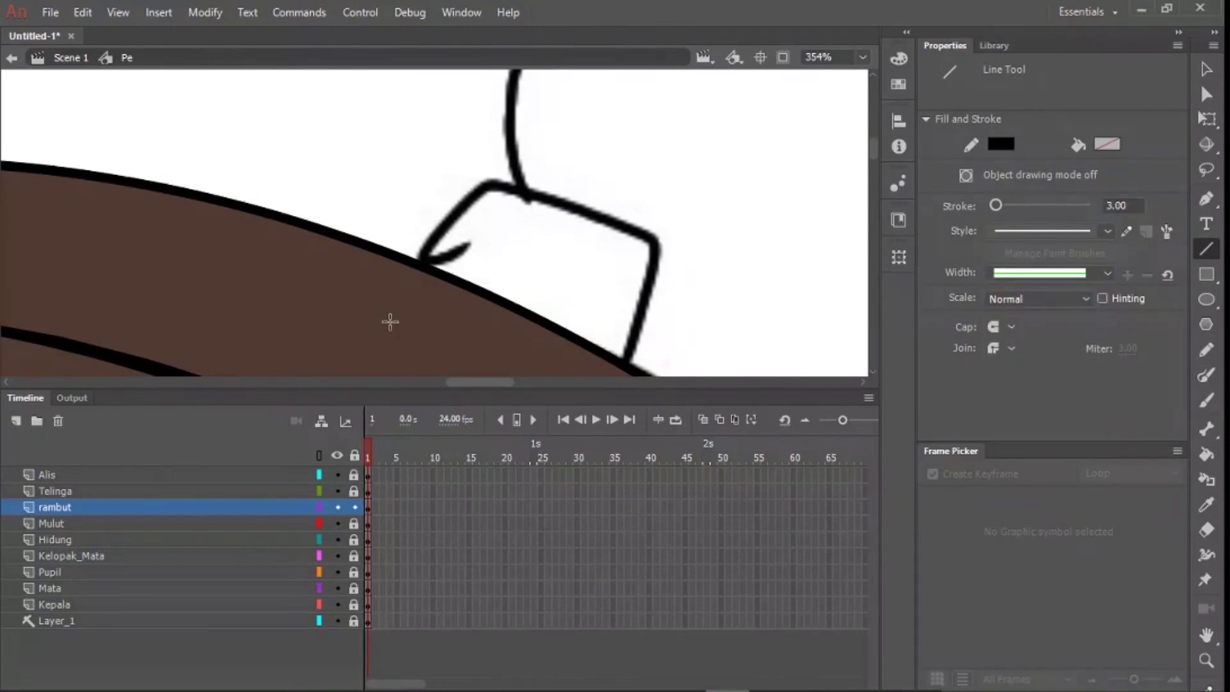
drag(502, 165, 420, 285)
drag(671, 224, 593, 420)
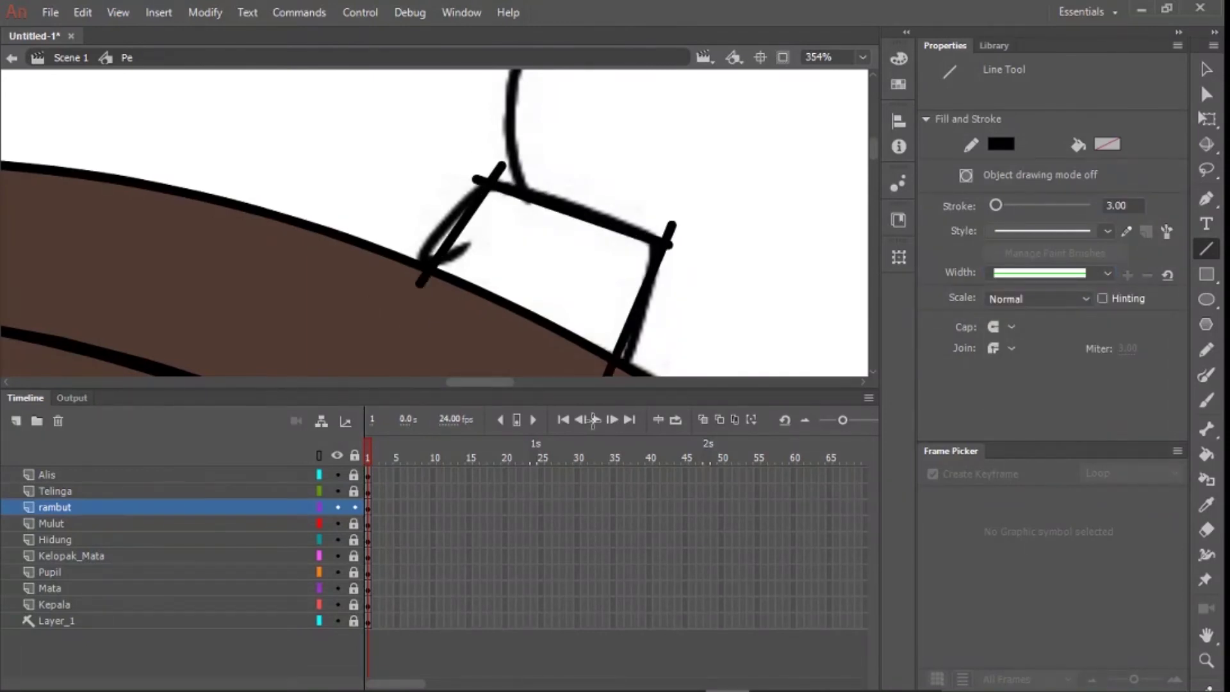
- Delete the overshooting line ends around the right hair tie outline
key(v)
click(668, 234)
scroll(568, 214, down, 2)
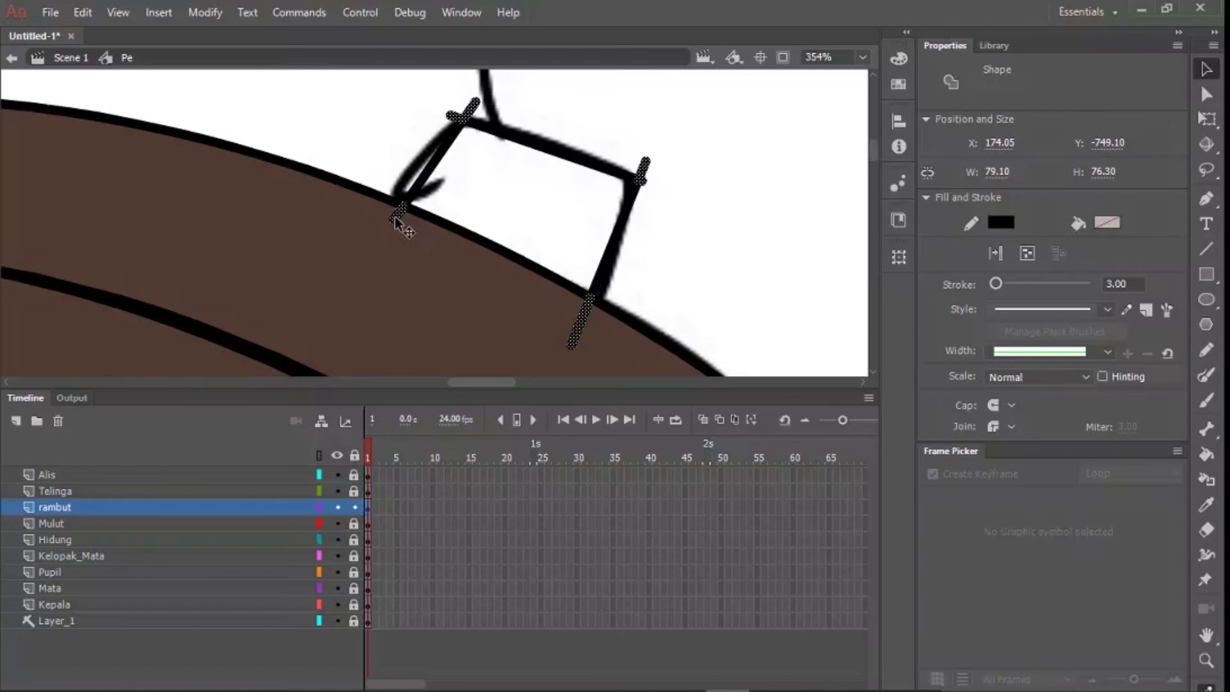
- Fill the right hair tie with red
key(k)
click(1106, 143)
click(931, 276)
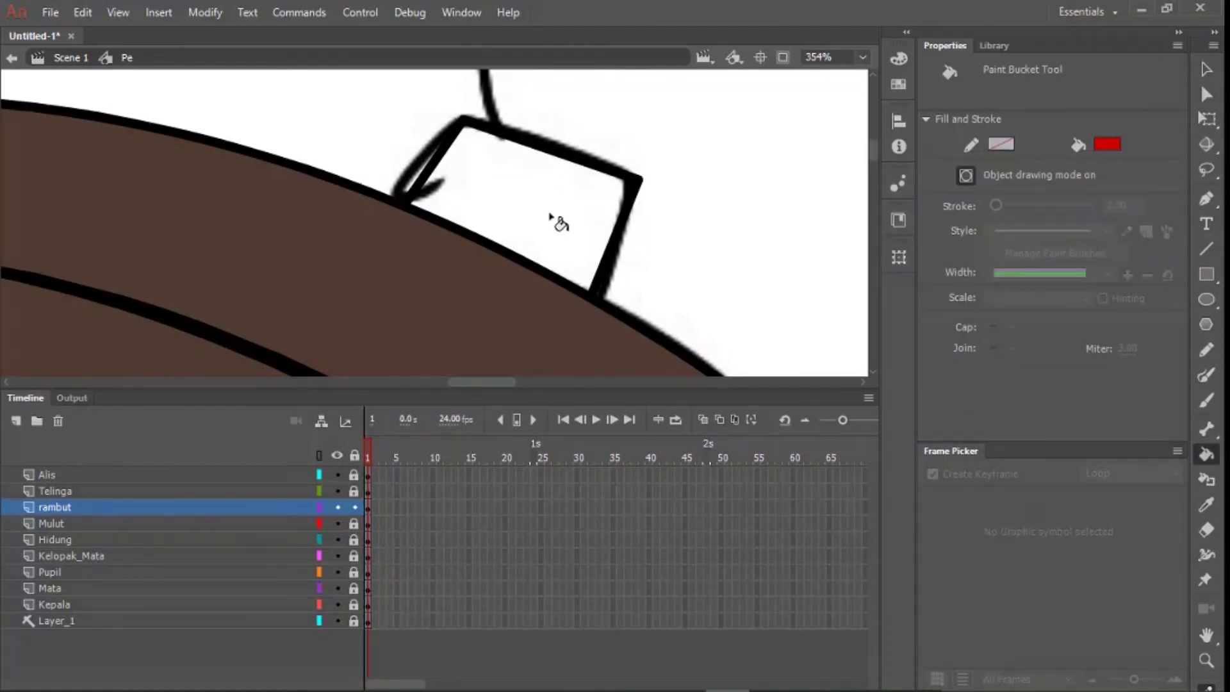
click(557, 221)
key(v)
- Group the main hair shape on the rambut layer
scroll(597, 225, down, 5)
scroll(521, 221, down, 3)
scroll(515, 233, up, 1)
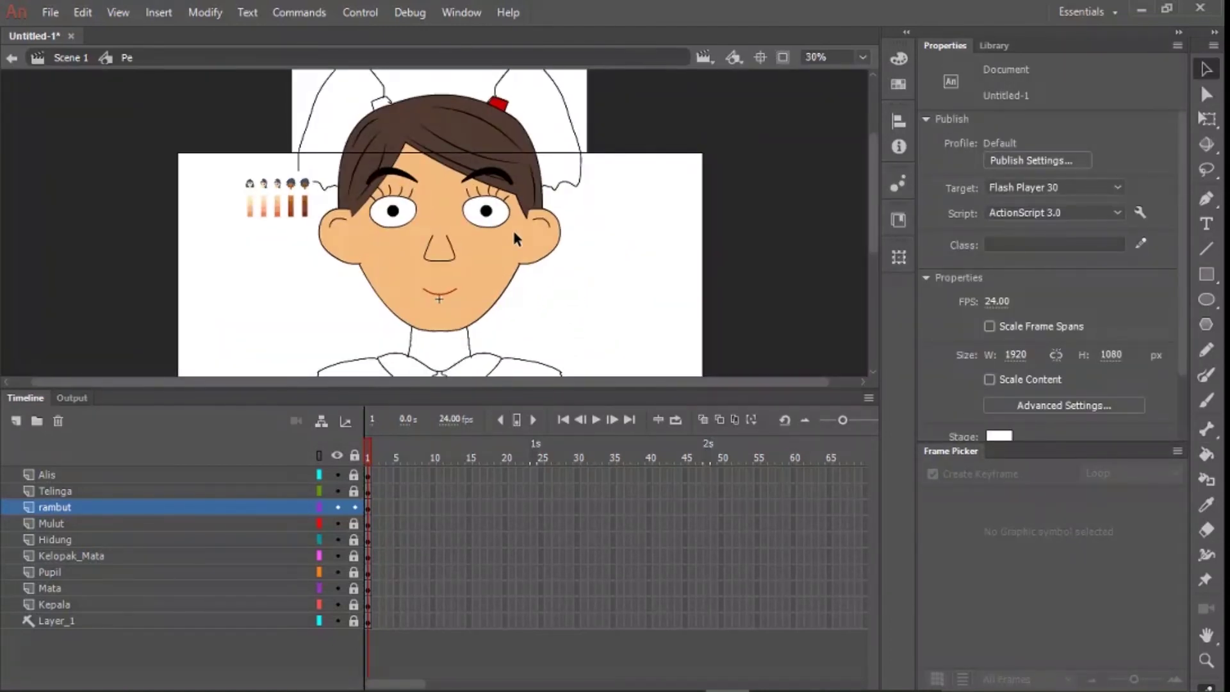
scroll(514, 239, up, 5)
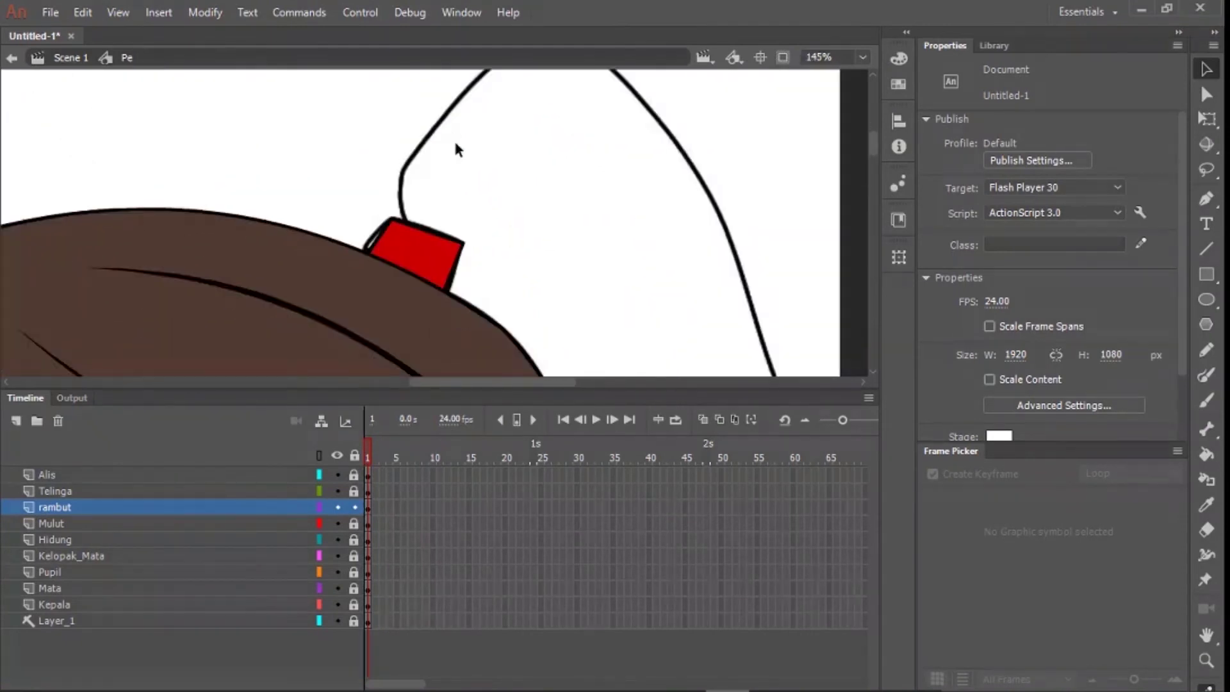
scroll(461, 166, down, 5)
double_click(430, 238)
key(ctrl+g)
scroll(477, 192, up, 5)
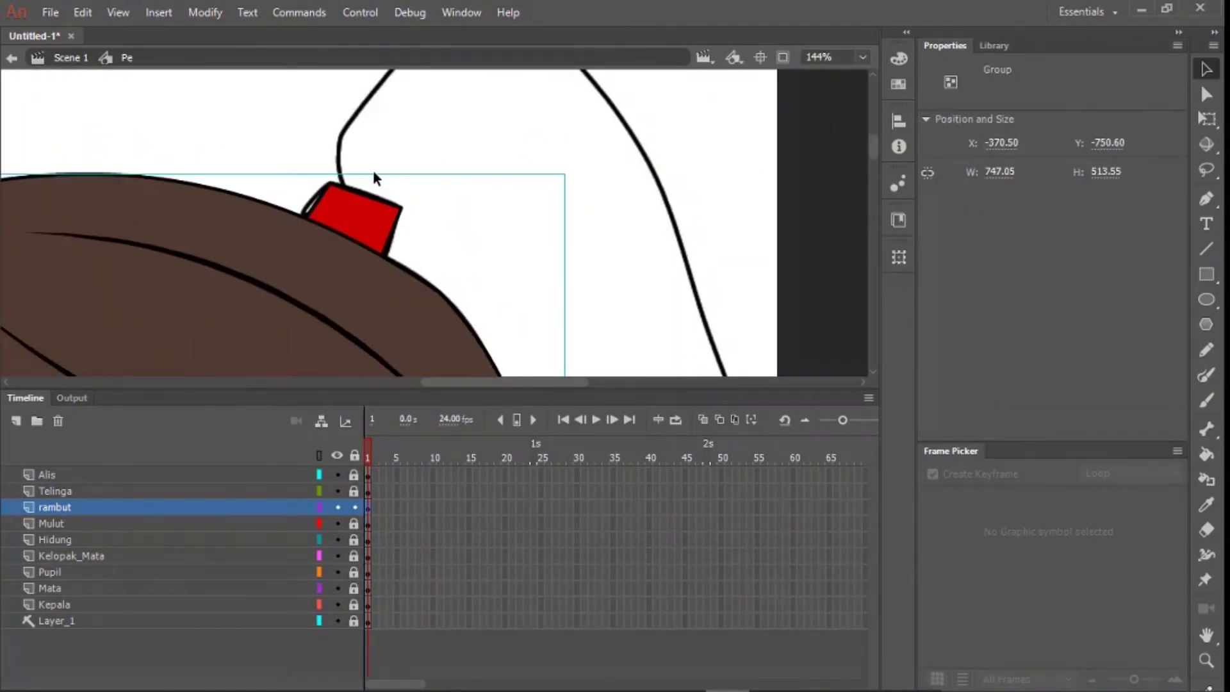
- Trace the right ponytail's inner, top and outer edges with lines of stroke 3, bending them along the sketch
key(n)
scroll(374, 174, down, 2)
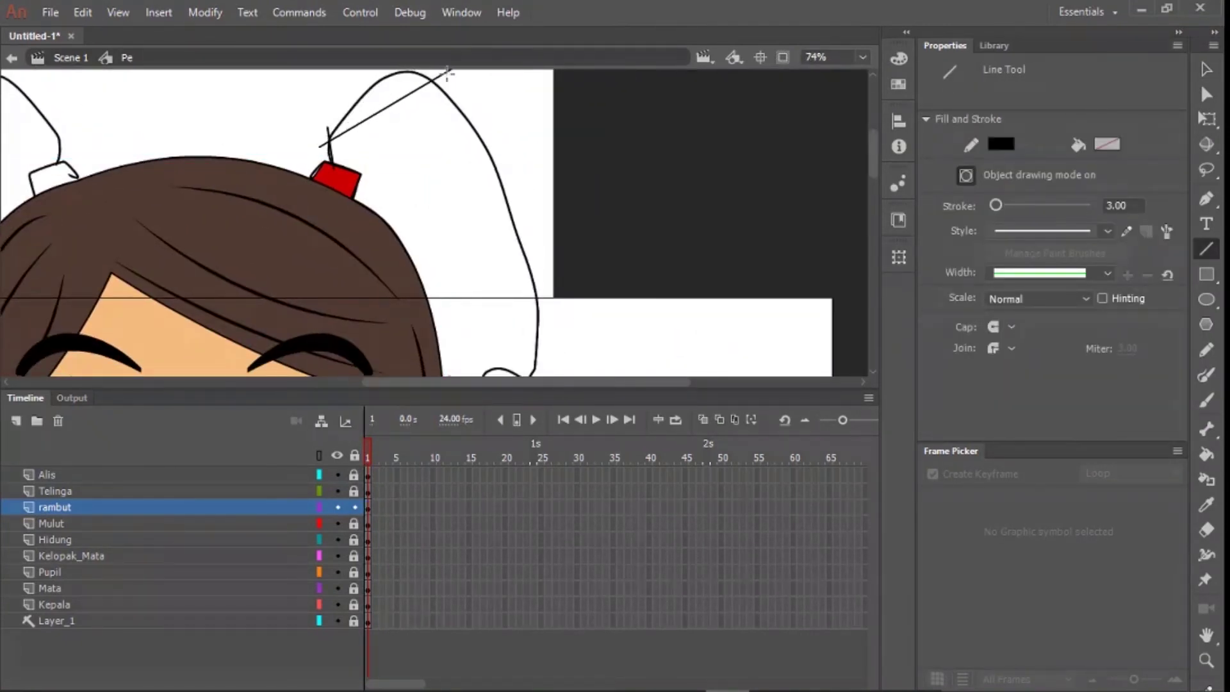
key(v)
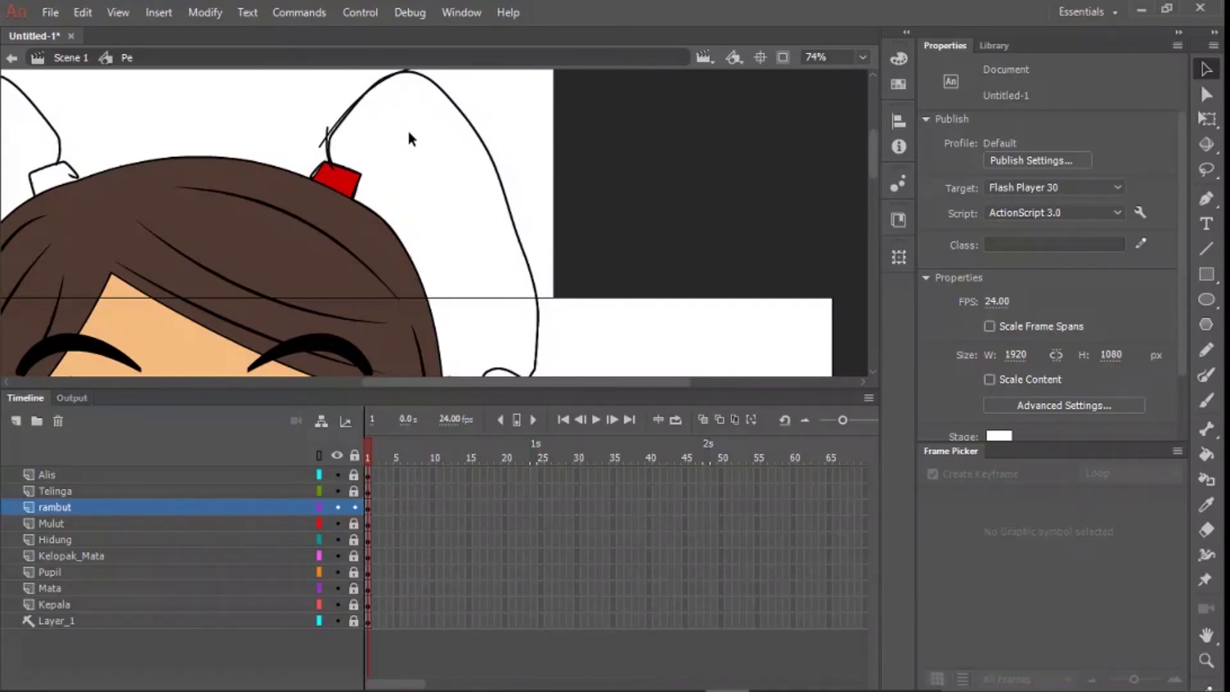
drag(396, 124, 296, 164)
key(n)
drag(296, 96, 450, 385)
key(v)
drag(374, 227, 403, 213)
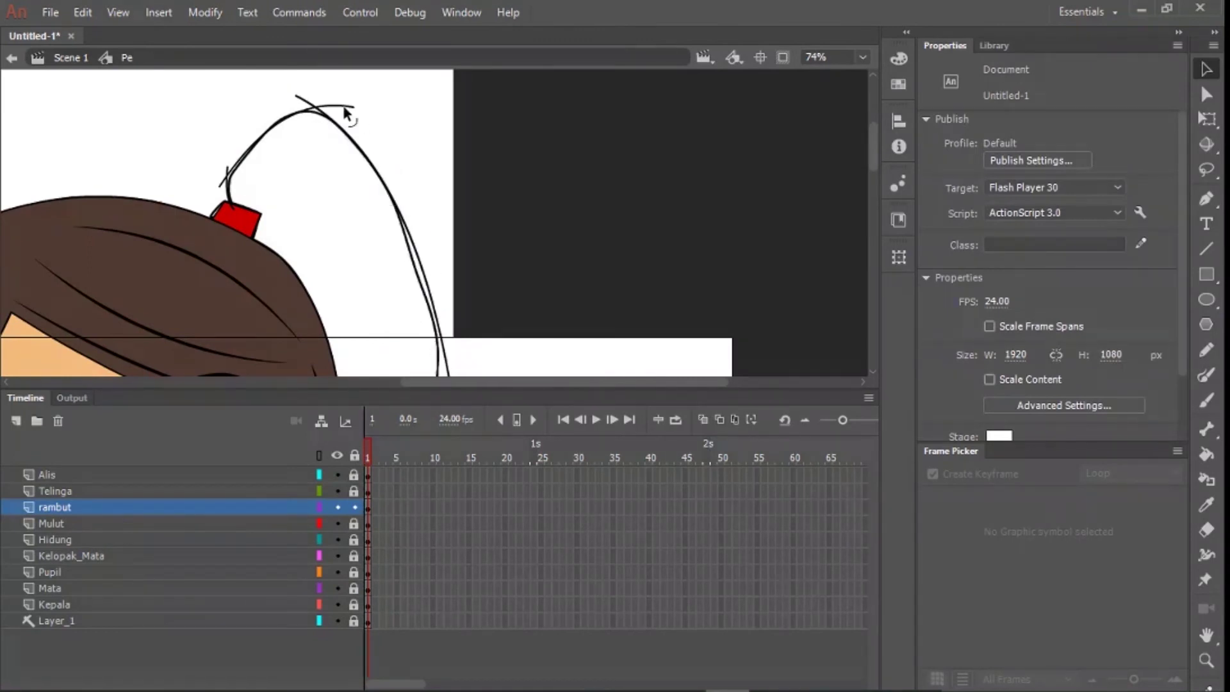
- Break the ponytail's drawing objects apart and delete the overshooting ends at its peak and beside the hair tie
click(351, 104)
shift+click(381, 185)
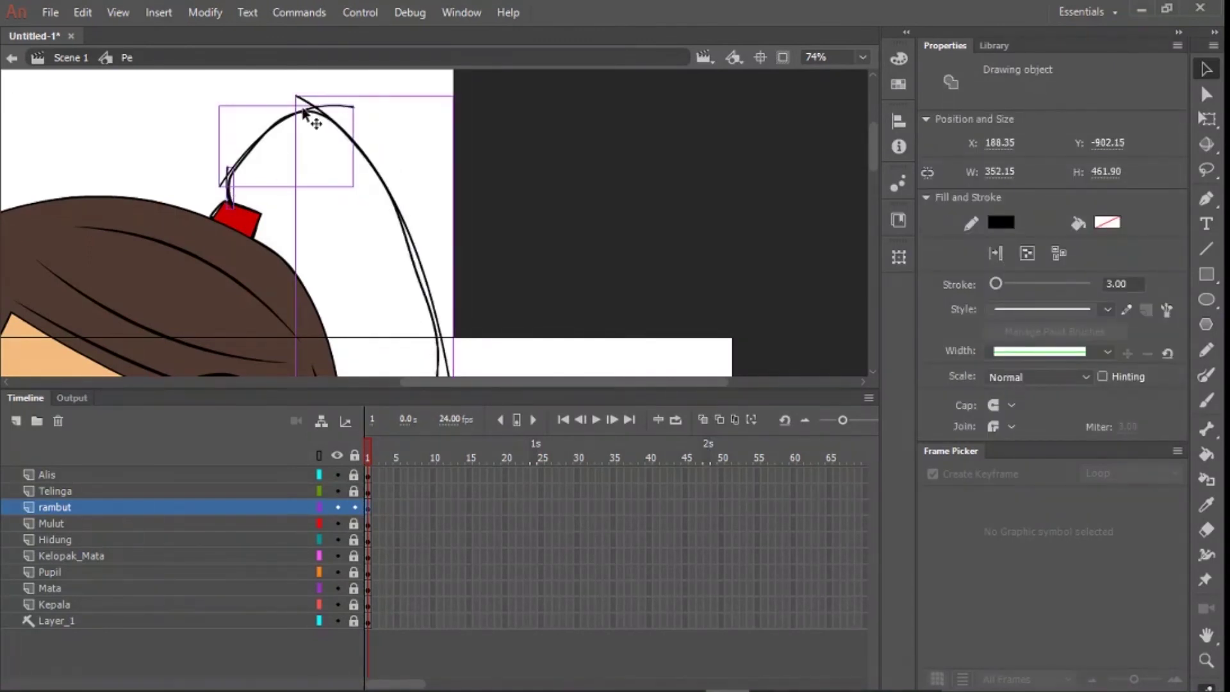
key(ctrl+b)
click(317, 110)
key(Delete)
click(224, 181)
shift+click(228, 172)
key(Delete)
- Bend the ponytail's outer line to follow the sketch down to its lower tip
drag(384, 308, 381, 185)
mouse_move(424, 246)
mouse_down()
mouse_move(494, 192)
mouse_move(523, 292)
mouse_up()
drag(521, 270, 534, 271)
scroll(537, 298, up, 5)
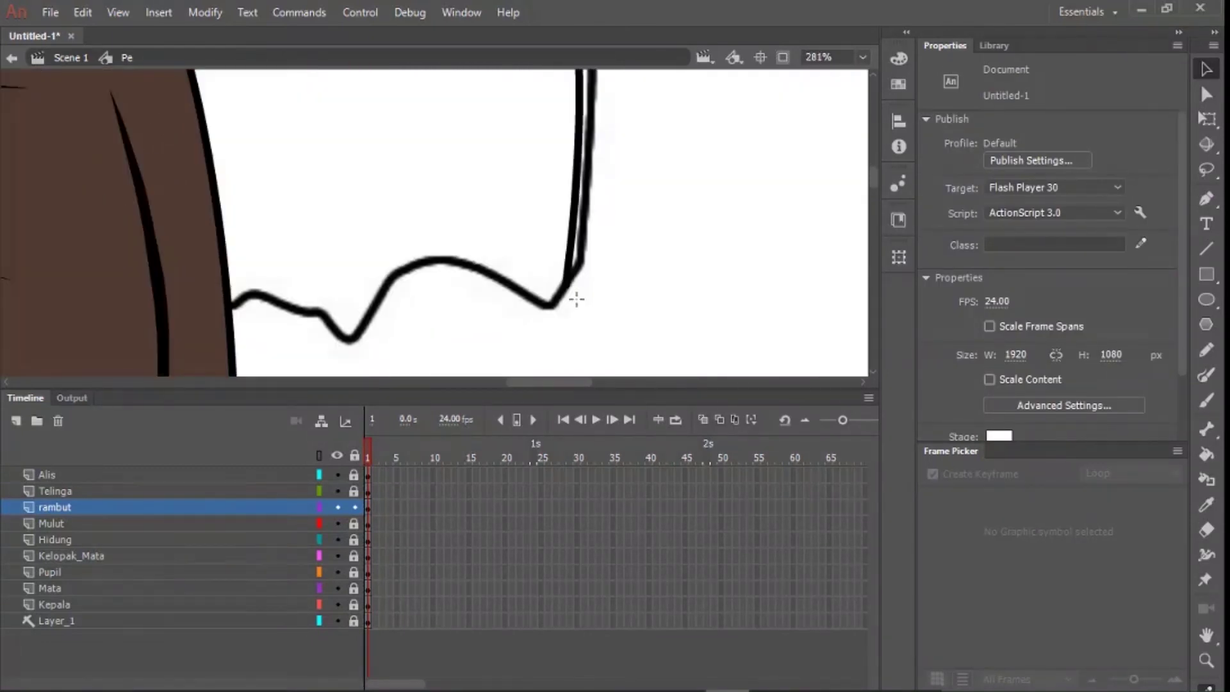
- Draw a zigzag of straight lines along the ponytail's jagged lower edge, from its outer tip to the hair
key(n)
mouse_move(472, 229)
mouse_down()
mouse_move(404, 244)
mouse_move(416, 248)
mouse_move(344, 338)
mouse_up()
scroll(382, 303, down, 4)
scroll(384, 288, up, 4)
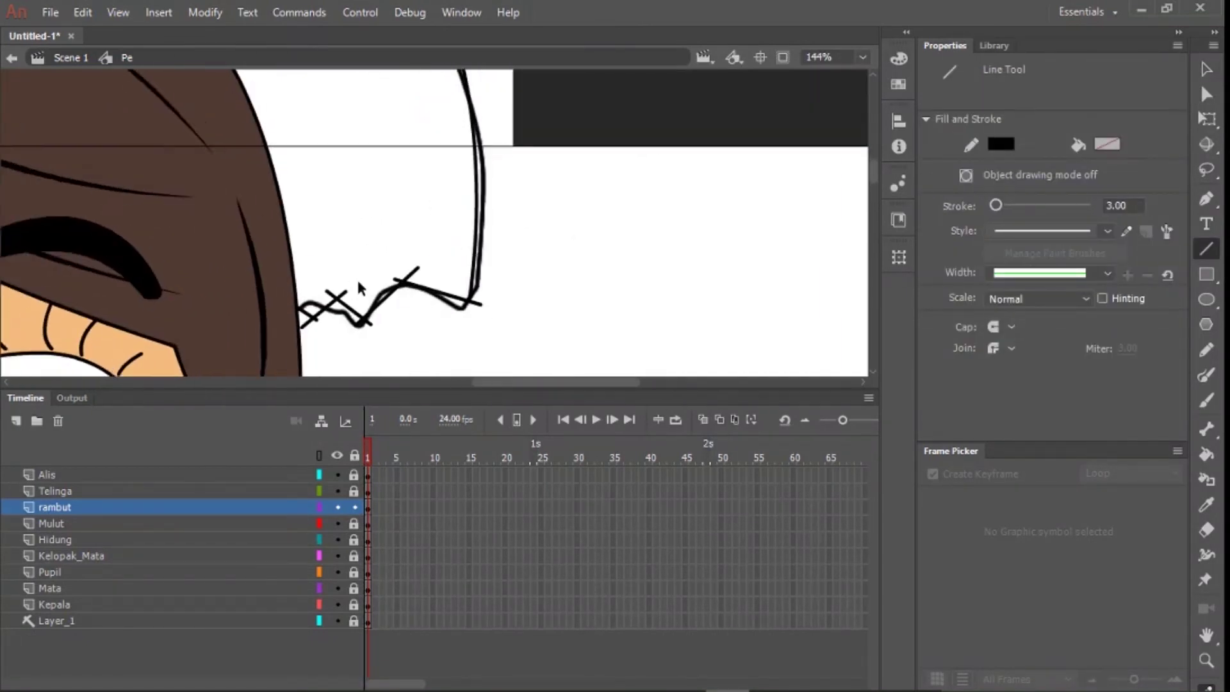
- Delete the zigzag's overshooting ends and bend its segments into rounded hair tips
key(v)
click(431, 259)
shift+click(404, 274)
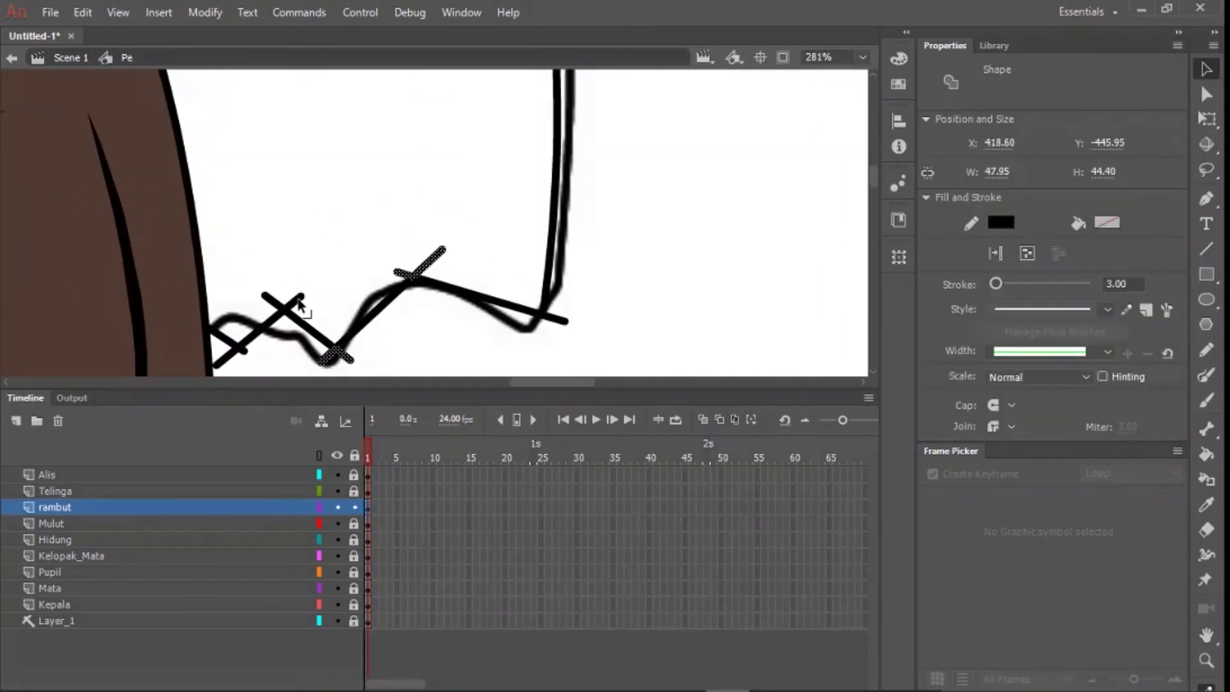
key(Delete)
click(555, 321)
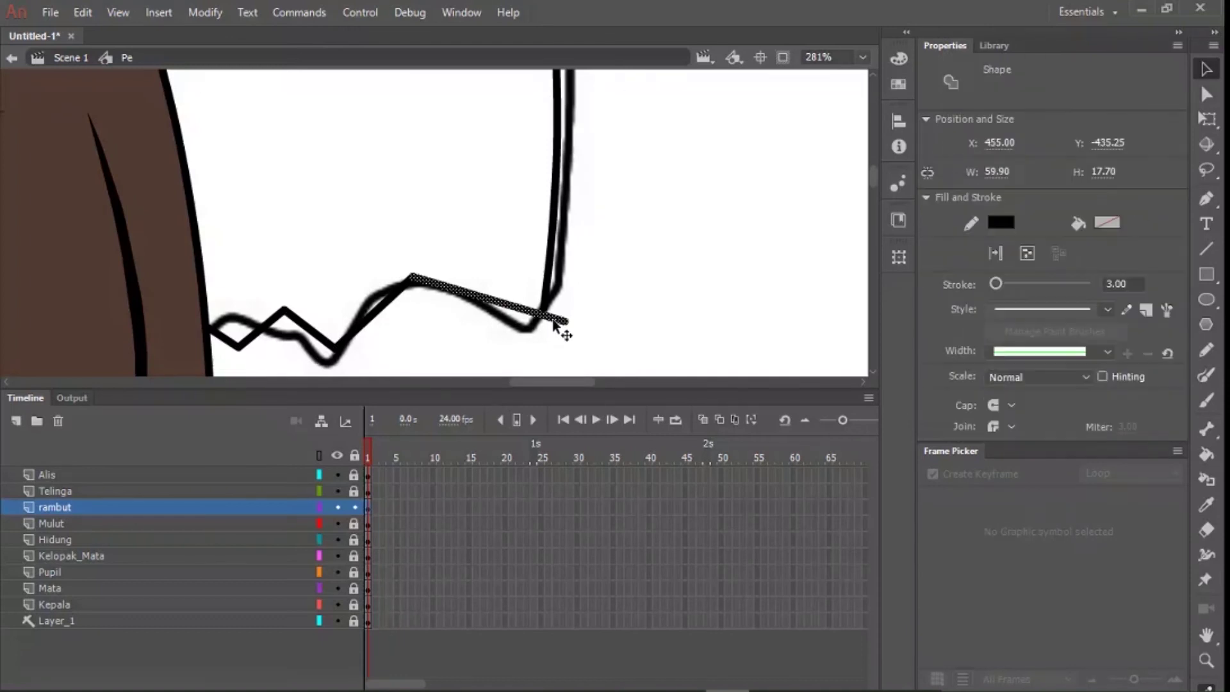
click(580, 311)
drag(567, 321, 575, 311)
click(552, 309)
key(Delete)
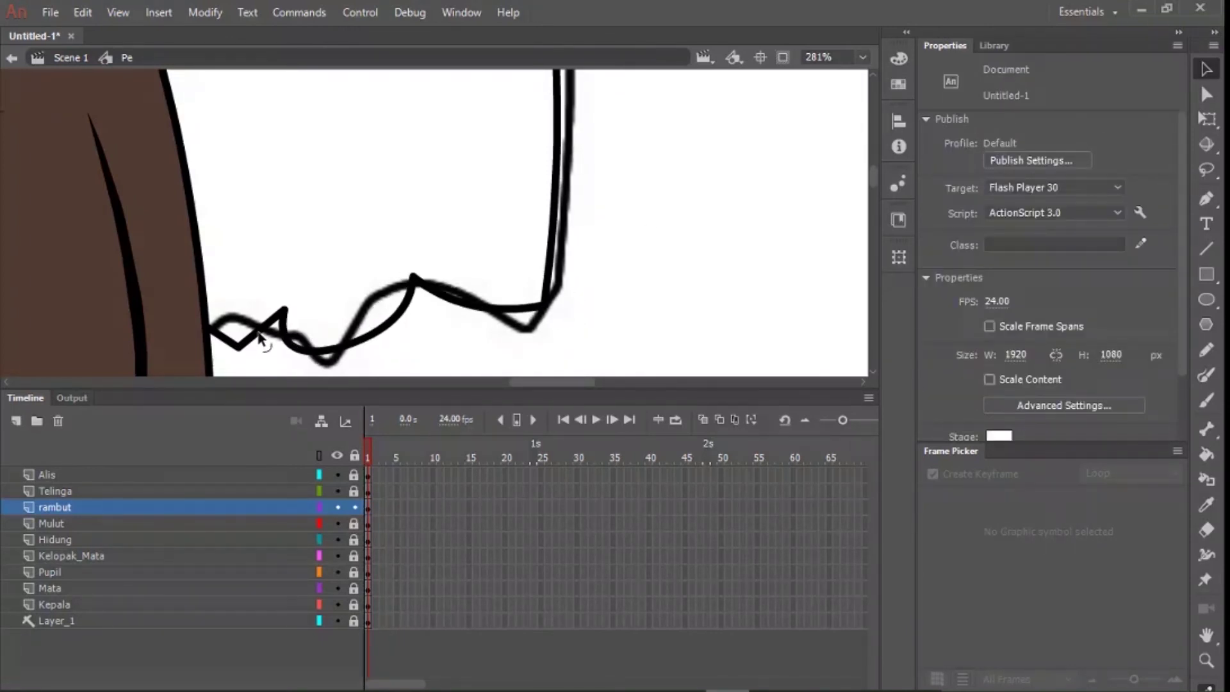
drag(221, 340, 218, 346)
- Fill the right ponytail with the same dark brown as the main hair
scroll(221, 343, down, 10)
scroll(538, 230, up, 2)
click(497, 218)
click(645, 212)
key(k)
click(1104, 141)
click(537, 200)
click(550, 187)
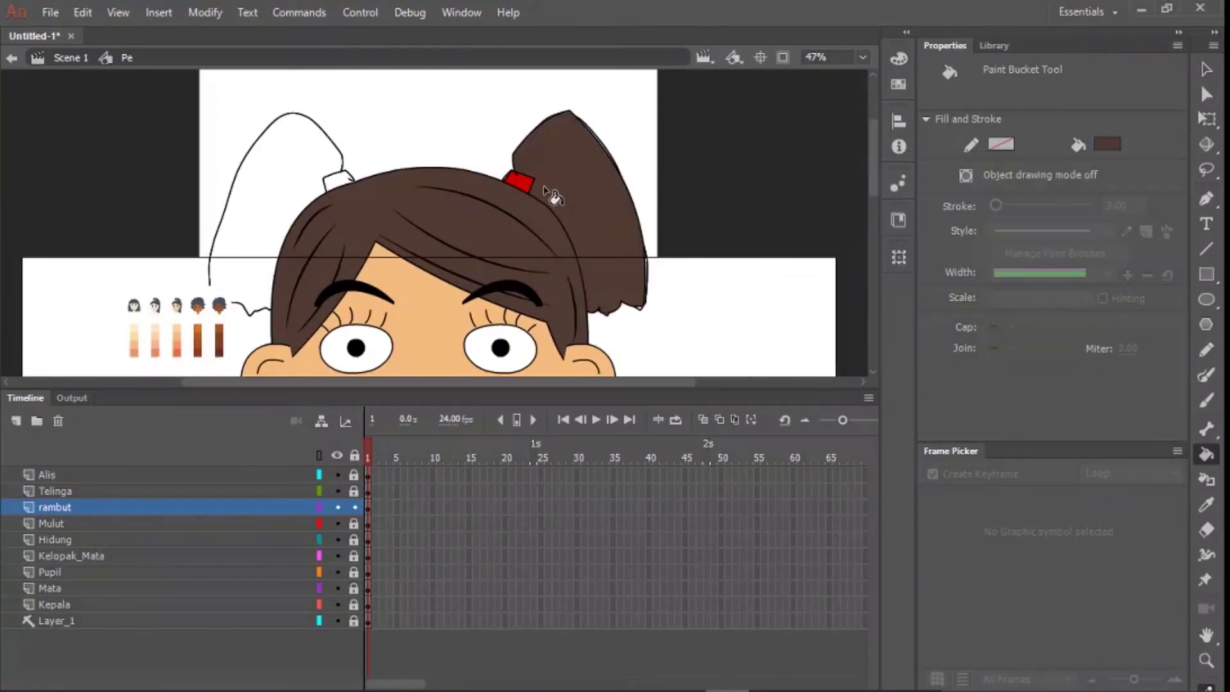
- Delete the stray line end at the red hair tie
key(v)
click(521, 173)
scroll(519, 180, up, 3)
key(Delete)
scroll(522, 160, down, 7)
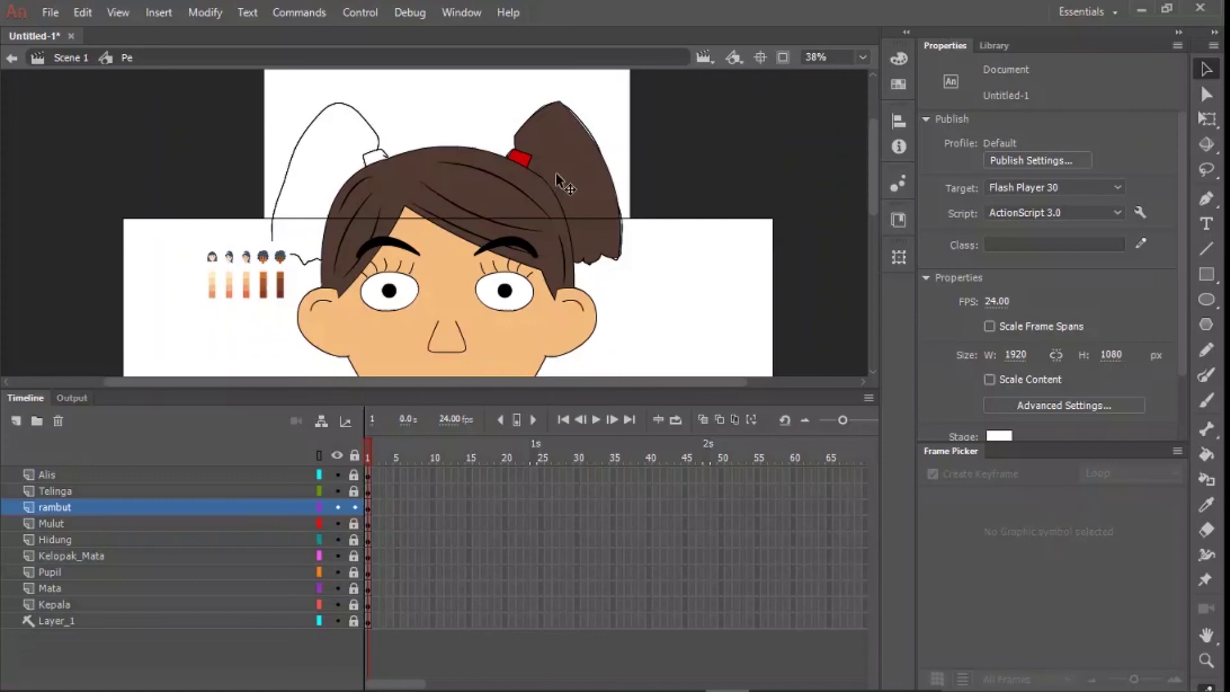
scroll(559, 176, up, 1)
click(559, 174)
shift+double_click(512, 154)
key(Escape)
scroll(509, 165, up, 3)
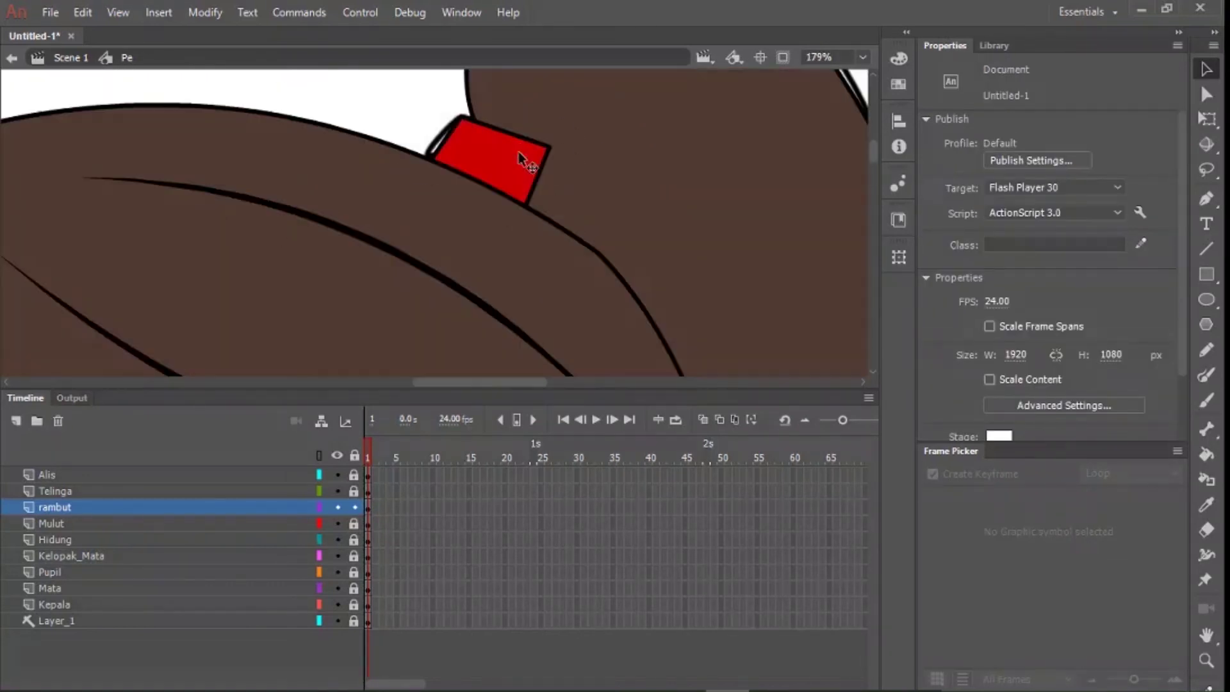
click(543, 156)
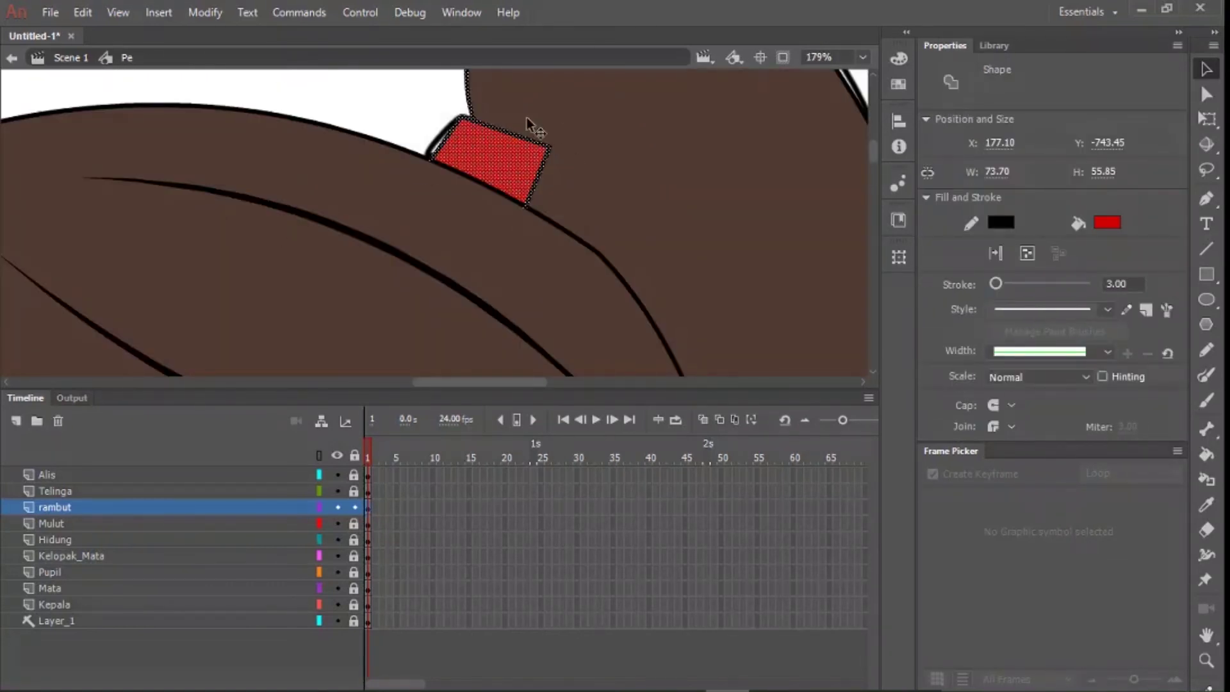
scroll(529, 123, down, 2)
click(637, 147)
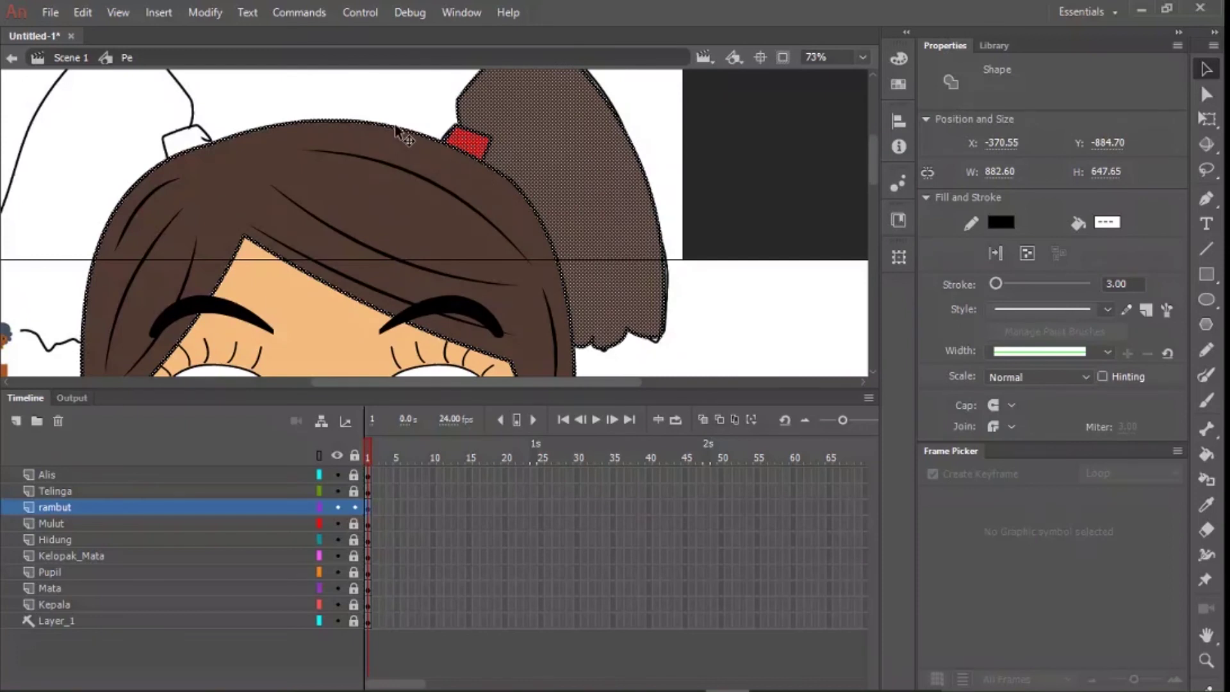
click(590, 186)
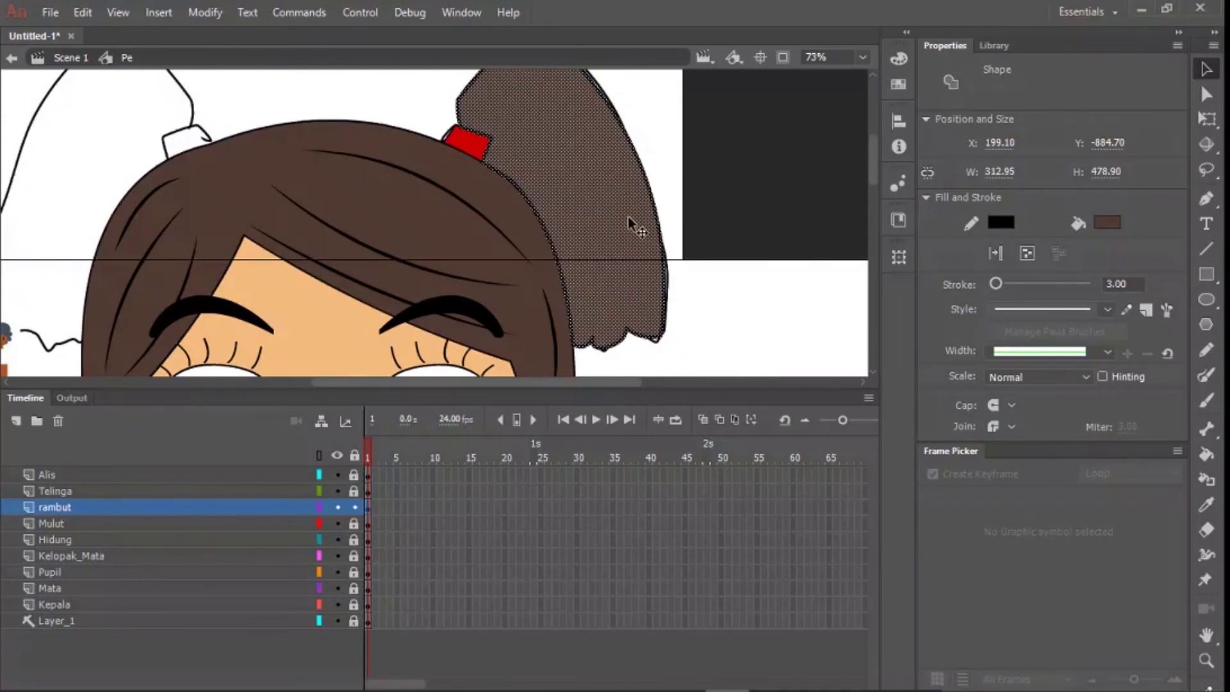
click(671, 316)
- Group the right ponytail with its red hair tie and make a duplicate of the group
drag(514, 172, 425, 199)
click(275, 223)
click(476, 196)
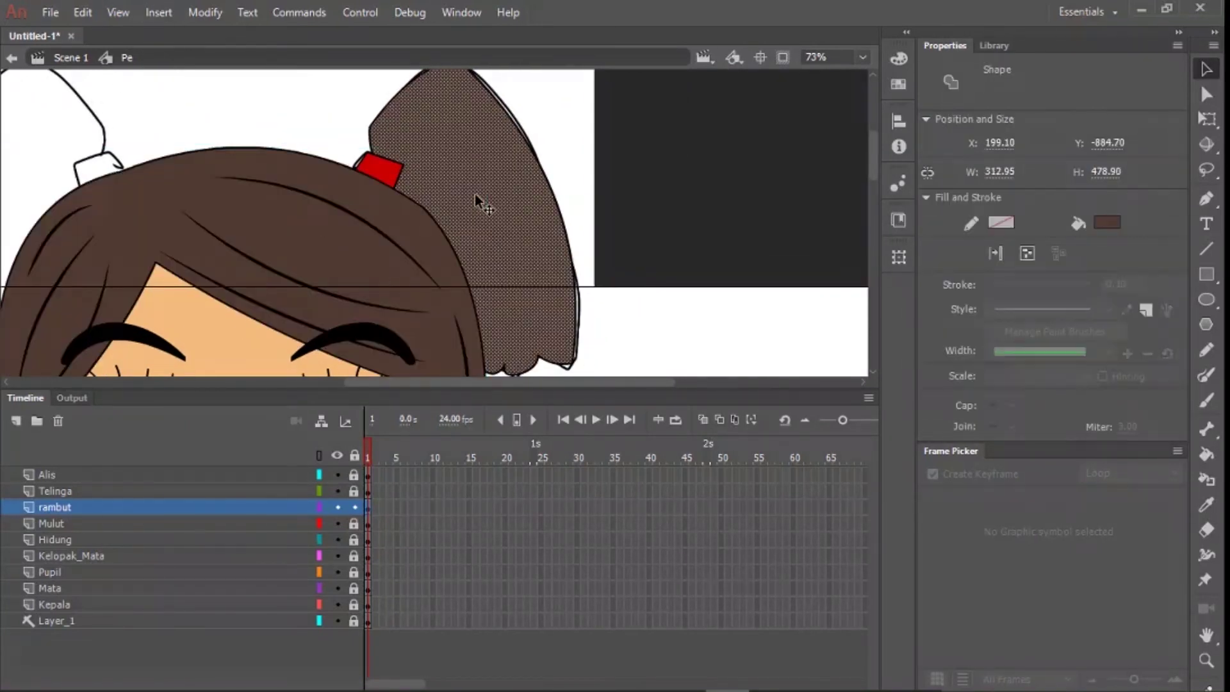
scroll(454, 182, down, 2)
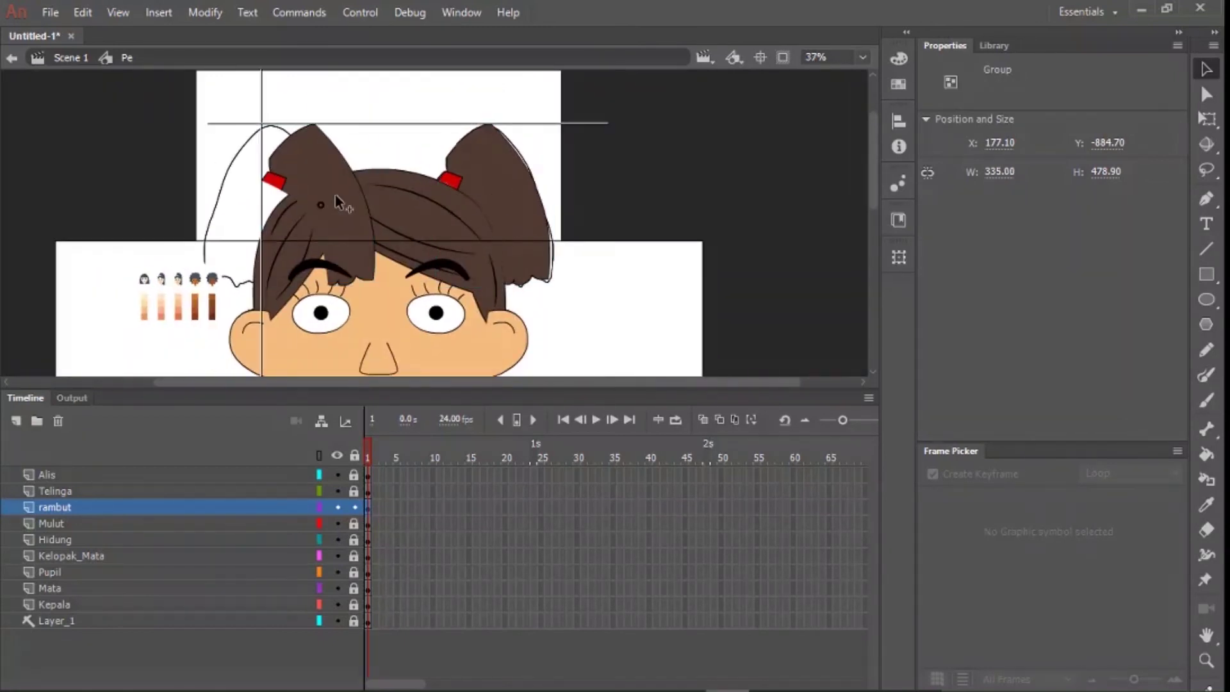
- Flip the duplicated ponytail horizontally and align it with the left ponytail in the sketch
key(ctrl+t)
scroll(333, 218, up, 2)
drag(342, 205, 255, 140)
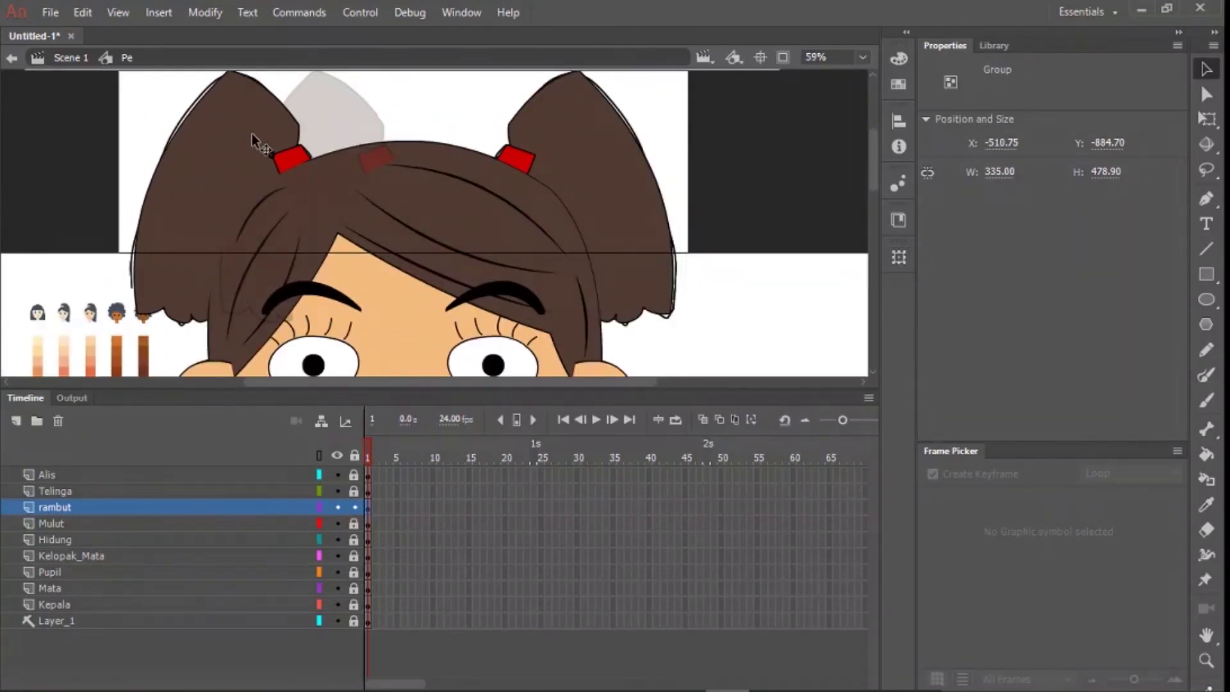
scroll(255, 140, up, 5)
mouse_move(324, 214)
mouse_down()
mouse_move(299, 200)
mouse_move(312, 201)
mouse_up()
scroll(365, 239, down, 4)
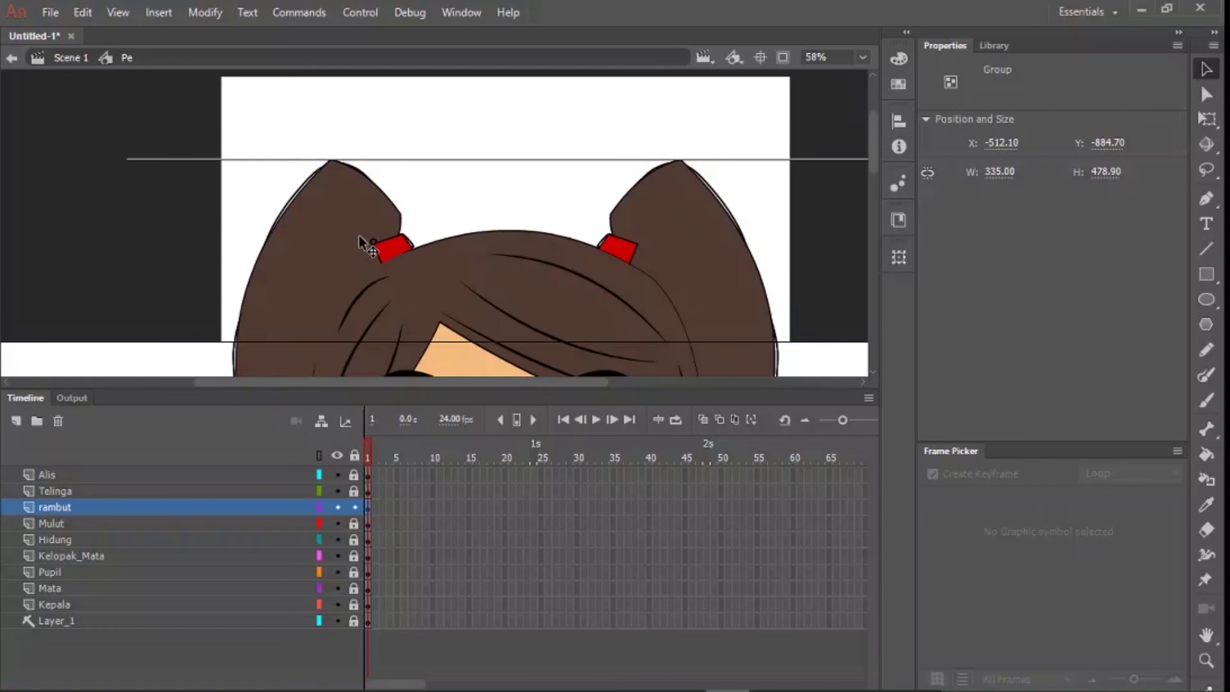
- Send the left ponytail group behind the main hair shape
right_click(358, 239)
click(689, 508)
scroll(665, 267, down, 2)
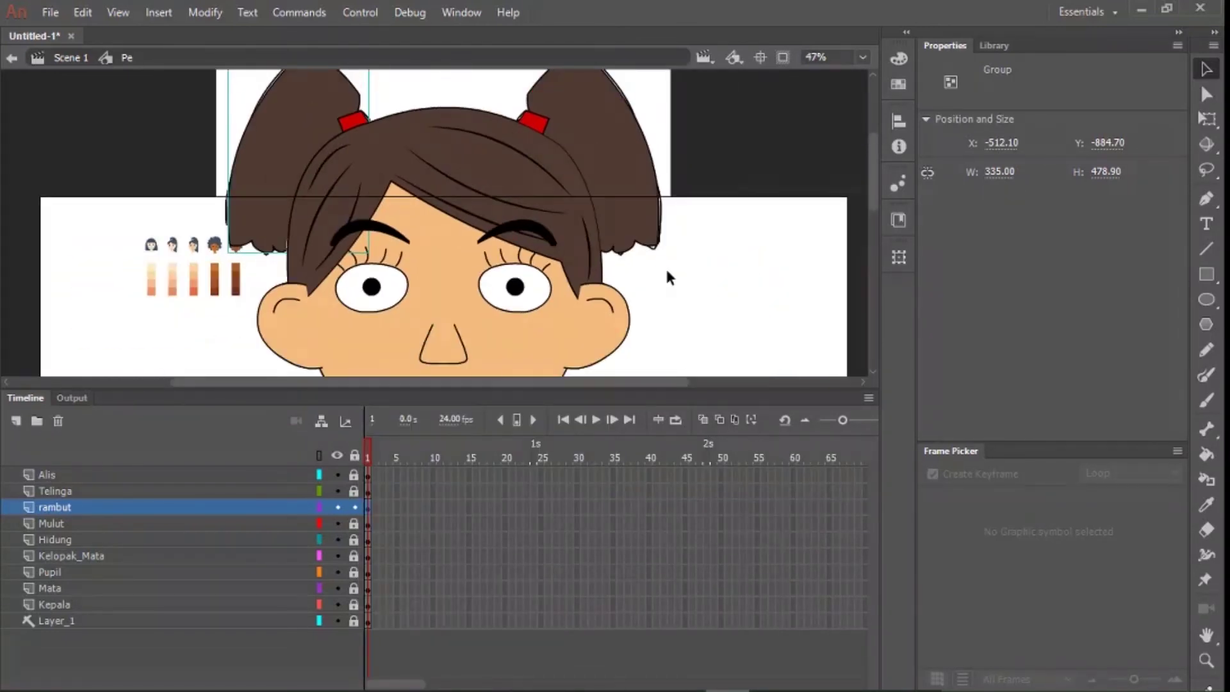
- Nudge the left ponytail group slightly right to X -509.95
scroll(704, 213, down, 2)
scroll(590, 231, up, 2)
scroll(458, 152, up, 3)
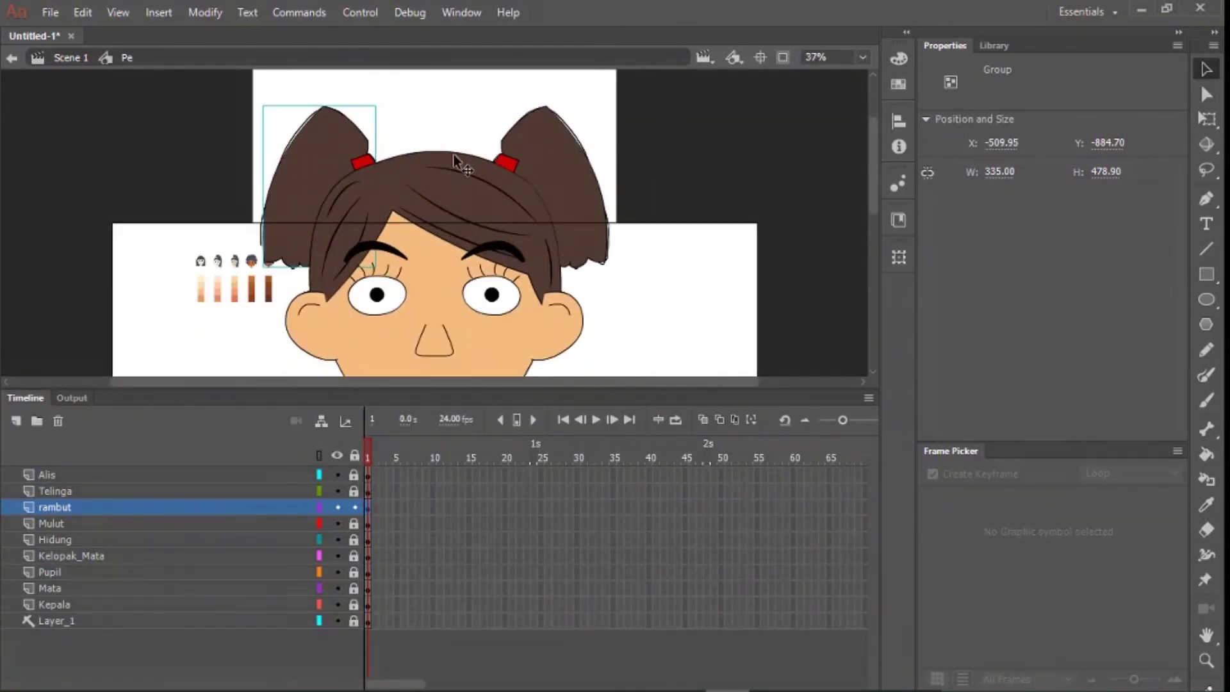
- Draw two curved, tapered hair strand lines down the right ponytail
click(738, 145)
drag(738, 146, 658, 139)
key(n)
key(v)
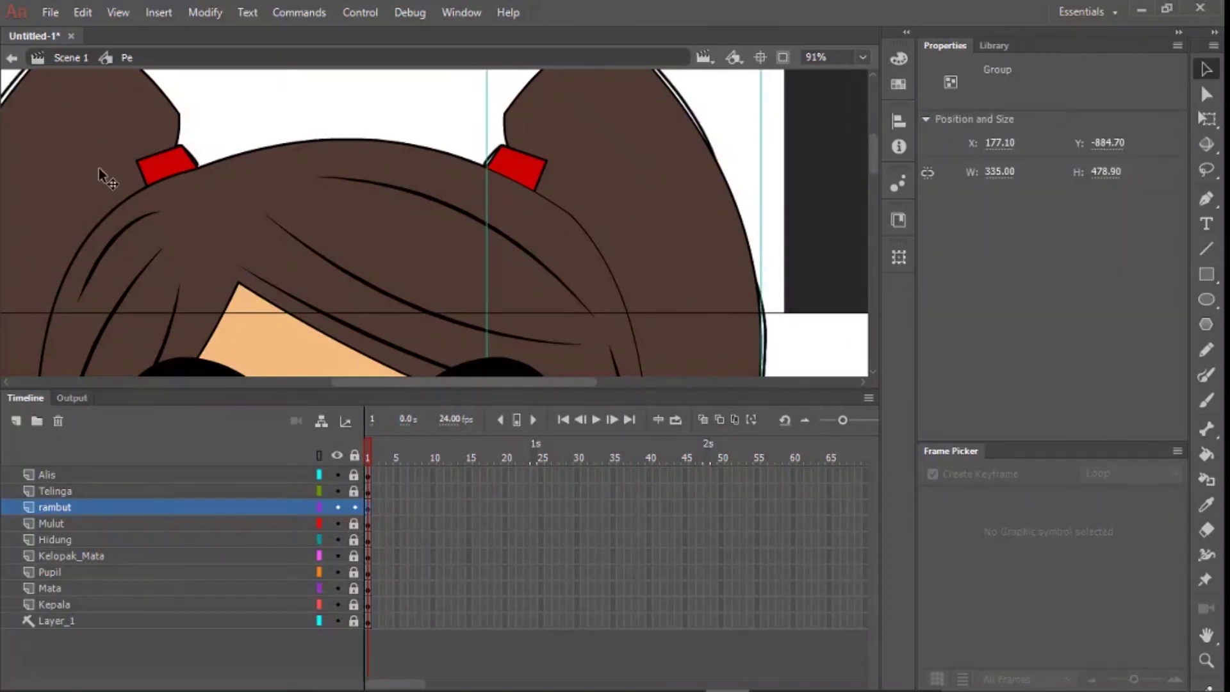
key(ctrl+shift+a)
key(n)
click(1108, 273)
click(1038, 310)
scroll(572, 152, down, 2)
mouse_move(574, 130)
mouse_down()
mouse_move(651, 217)
mouse_move(670, 284)
mouse_up()
key(v)
key(n)
drag(569, 148, 643, 272)
key(v)
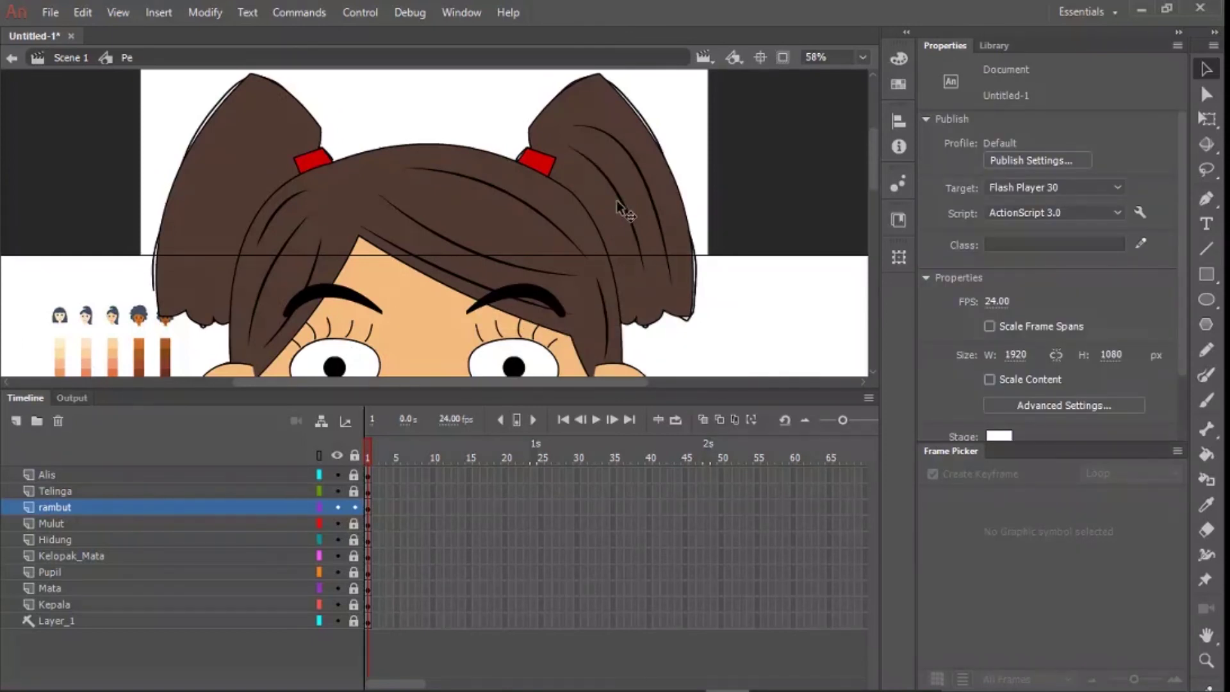
- Duplicate the right ponytail's strand lines onto the left ponytail and flip the copy horizontally
click(618, 204)
click(619, 199)
shift+click(642, 182)
drag(642, 182, 224, 163)
click(898, 257)
scroll(474, 182, down, 4)
click(689, 192)
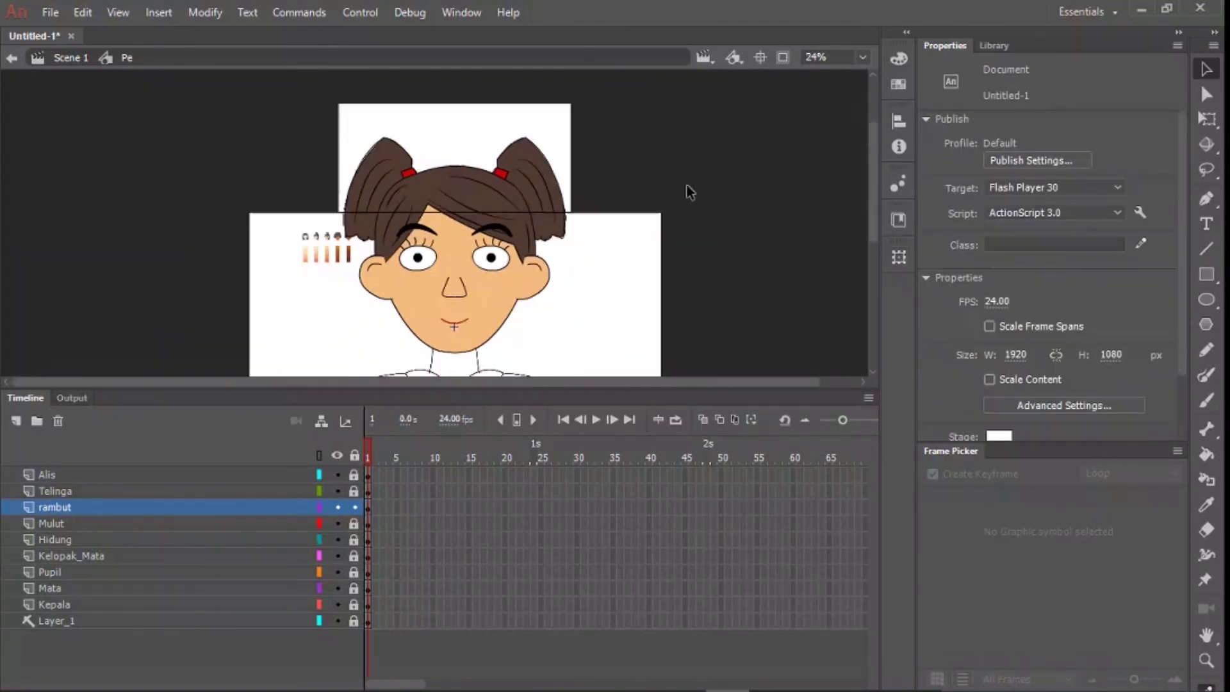
- Hide Layer_1, which holds the reference sketch, so only the traced head shows
click(338, 620)
scroll(559, 243, down, 2)
scroll(446, 282, up, 2)
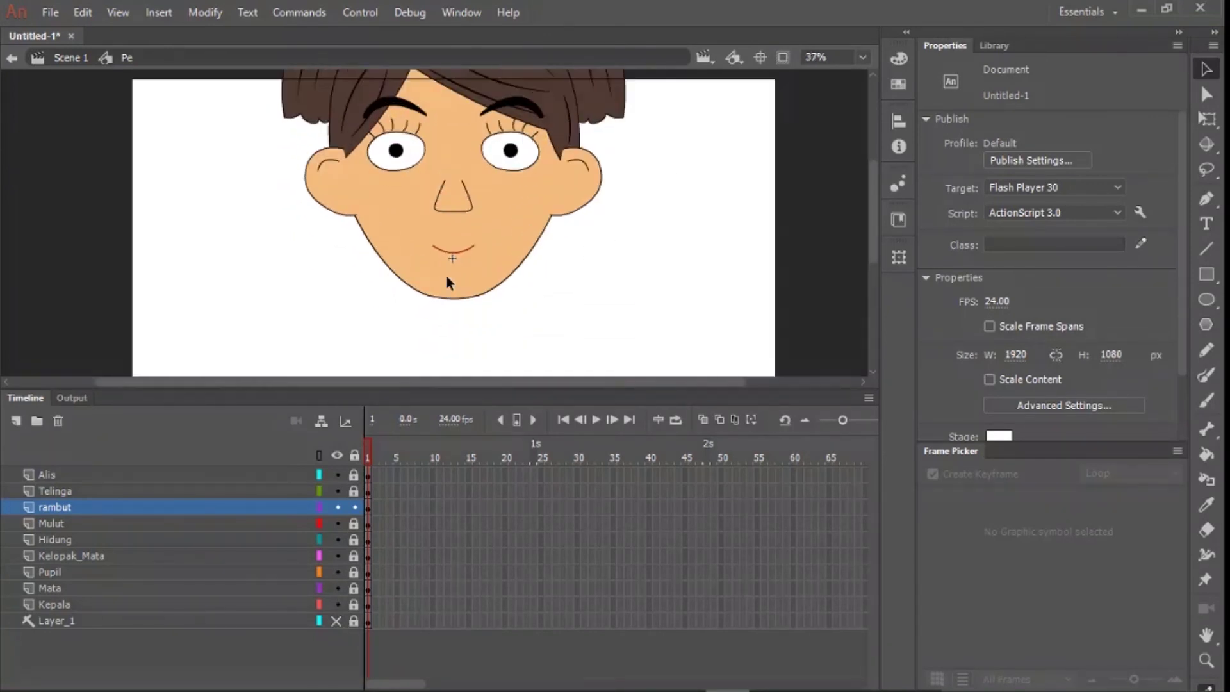
scroll(447, 282, up, 3)
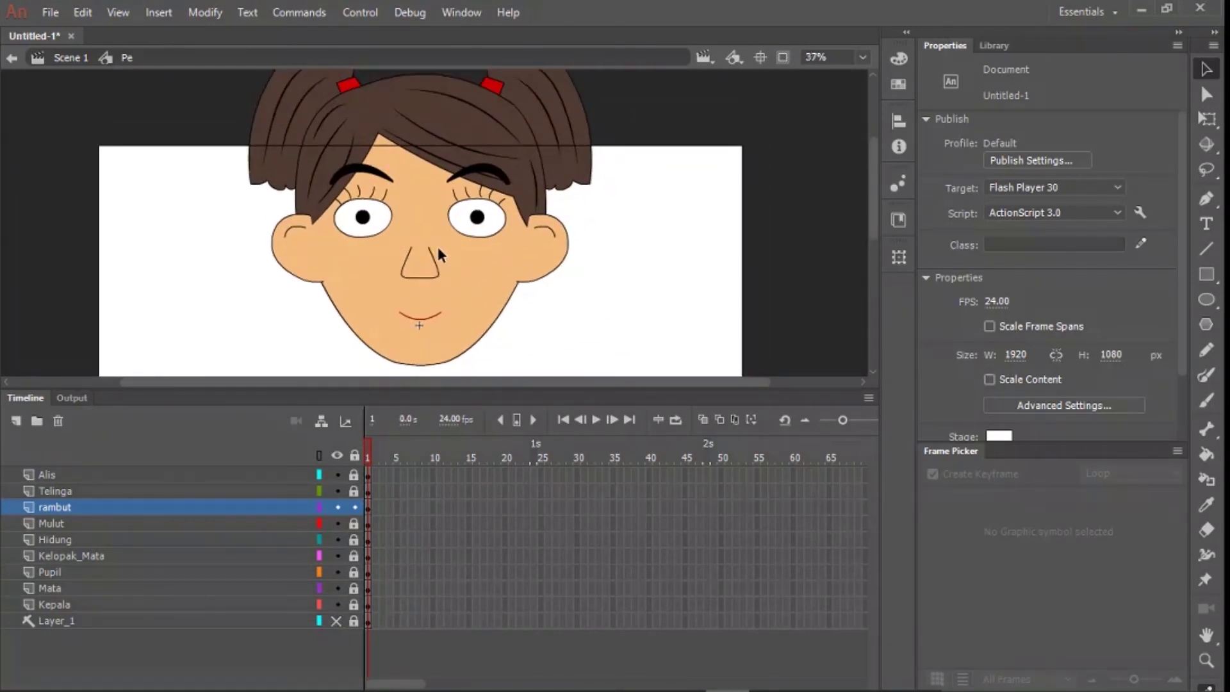
- Unlock the Telinga layer and slightly reduce the height of both ears with Free Transform
click(368, 492)
scroll(419, 246, up, 2)
drag(606, 245, 607, 282)
drag(608, 285, 611, 256)
click(668, 255)
click(623, 266)
key(q)
mouse_move(419, 312)
mouse_down()
mouse_move(420, 280)
mouse_move(420, 296)
mouse_up()
click(716, 227)
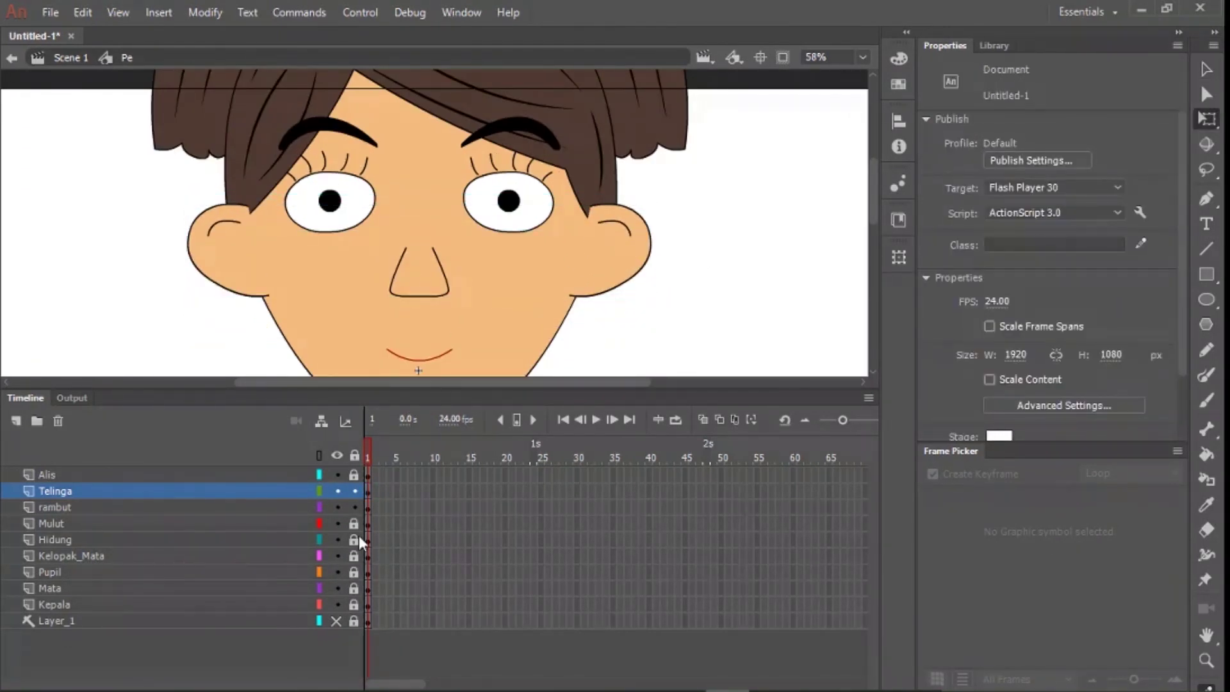
- Unlock the Kelopak_Mata, Pupil and Mata layers and move the eyes, pupils and lashes down together, closer to the nose
click(352, 571)
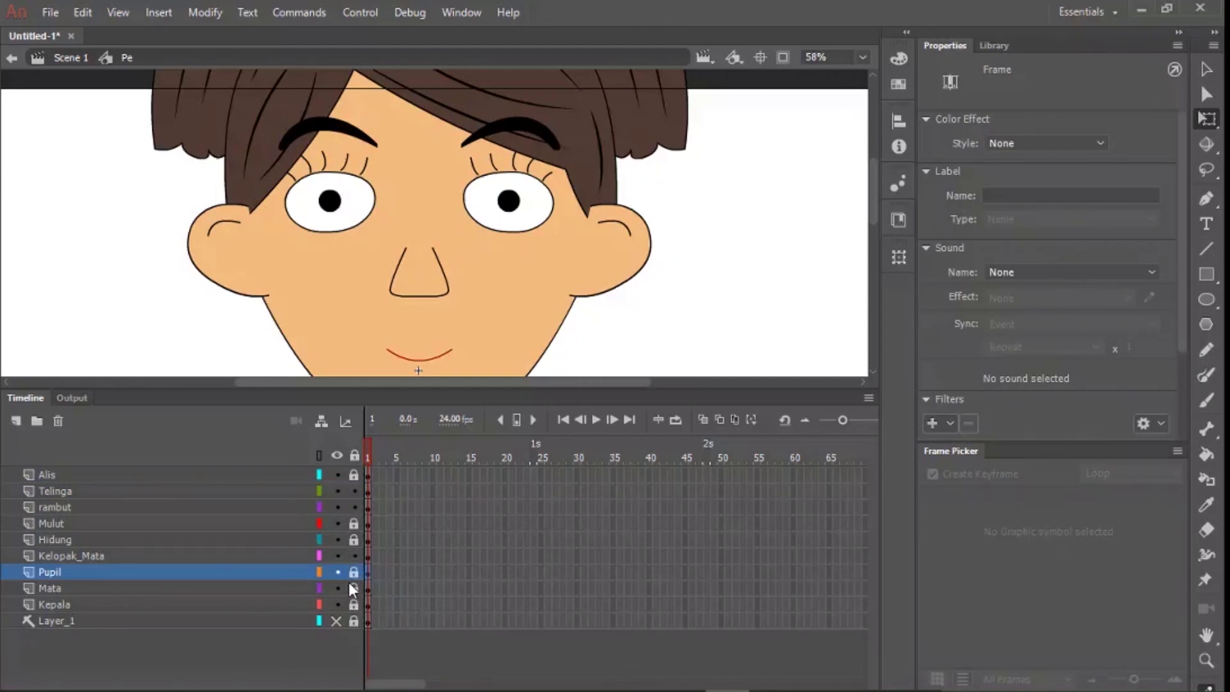
click(202, 557)
shift+click(197, 588)
drag(506, 207, 516, 230)
scroll(518, 229, down, 2)
click(682, 203)
scroll(405, 284, up, 2)
- Unlock the Alis layer and move both eyebrows down to just above the lashes
click(592, 101)
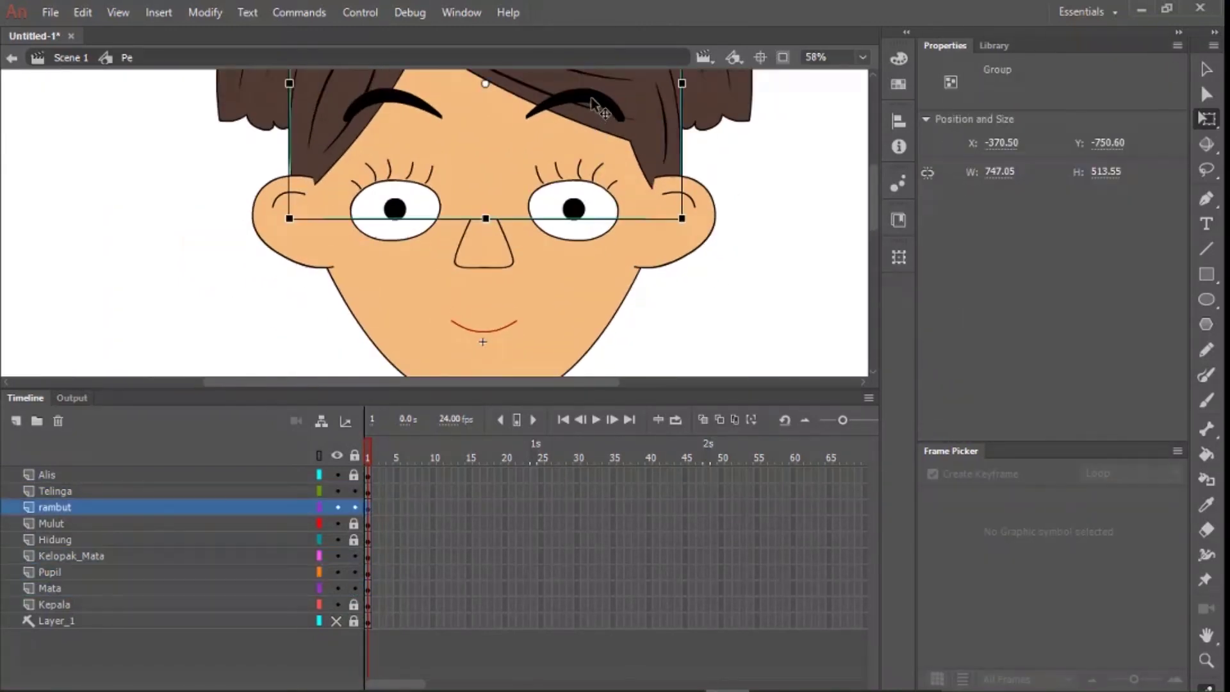
click(353, 475)
drag(409, 104, 410, 142)
click(767, 205)
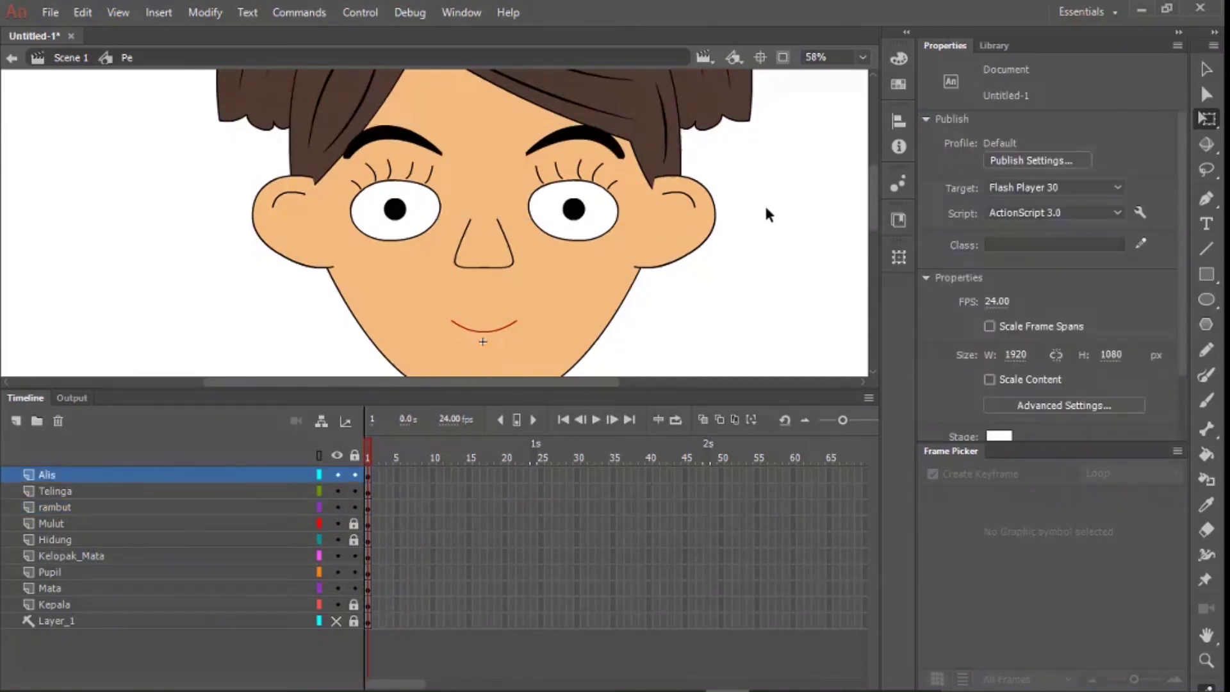
- Unlock the Mulut layer and set the mouth line's stroke size to 6 inside its symbol
drag(654, 279, 634, 210)
click(156, 585)
click(148, 524)
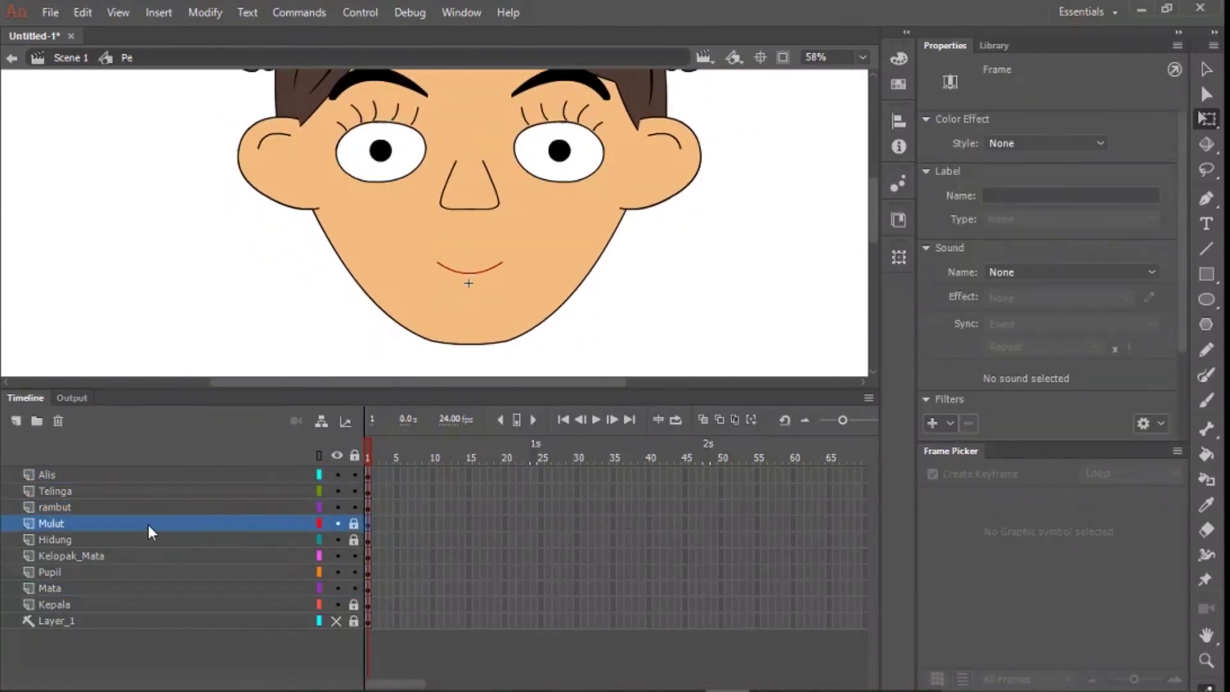
click(485, 269)
double_click(485, 274)
click(485, 273)
drag(1129, 283, 1081, 280)
text(6)
key(Return)
double_click(712, 225)
click(713, 225)
- Move the mouth symbol up slightly toward the nose, to X 6.25, Y -65.15
click(484, 274)
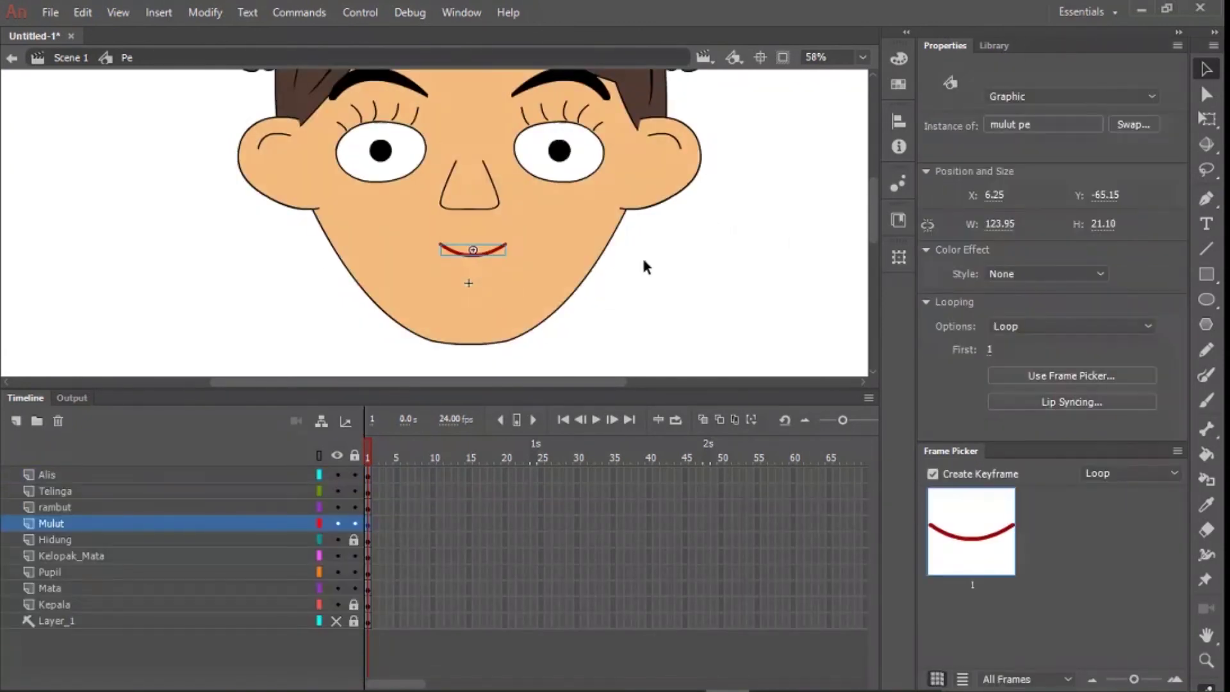
click(647, 288)
scroll(672, 320, down, 3)
scroll(551, 218, up, 1)
drag(523, 213, 585, 229)
drag(674, 249, 671, 284)
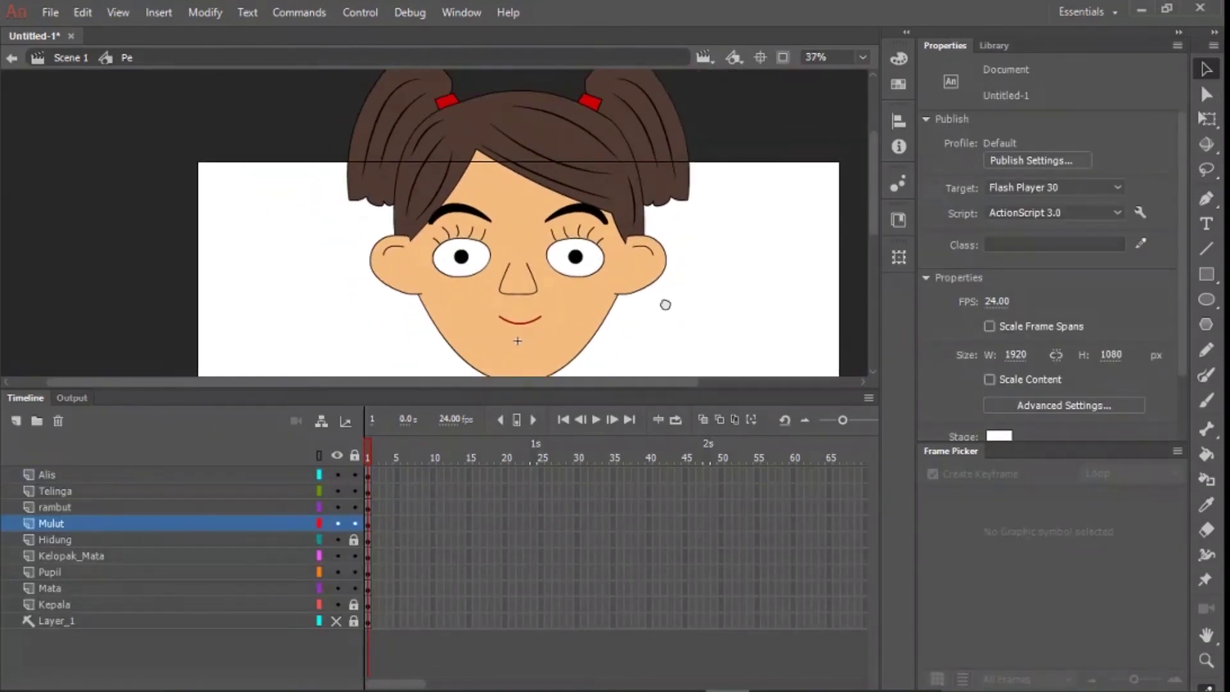
- Return to Scene 1 and move the Pe symbol down onto the stage at X 960.00, Y 939.75
scroll(652, 279, down, 3)
double_click(625, 308)
drag(462, 219, 462, 286)
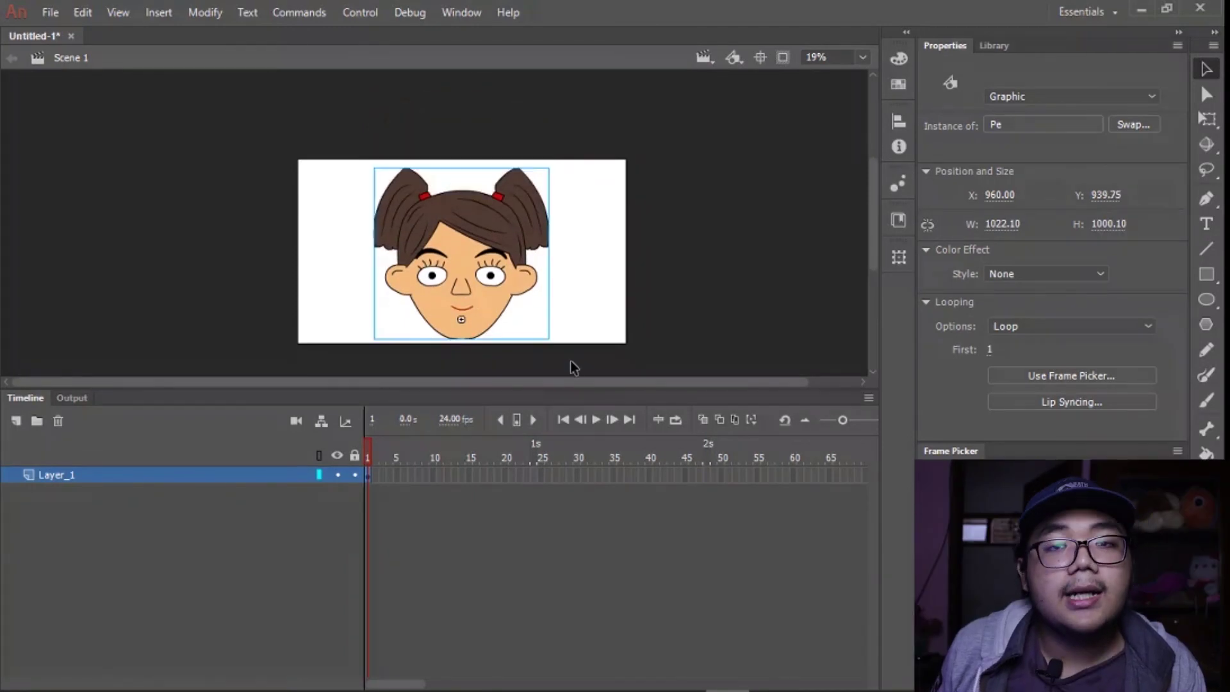